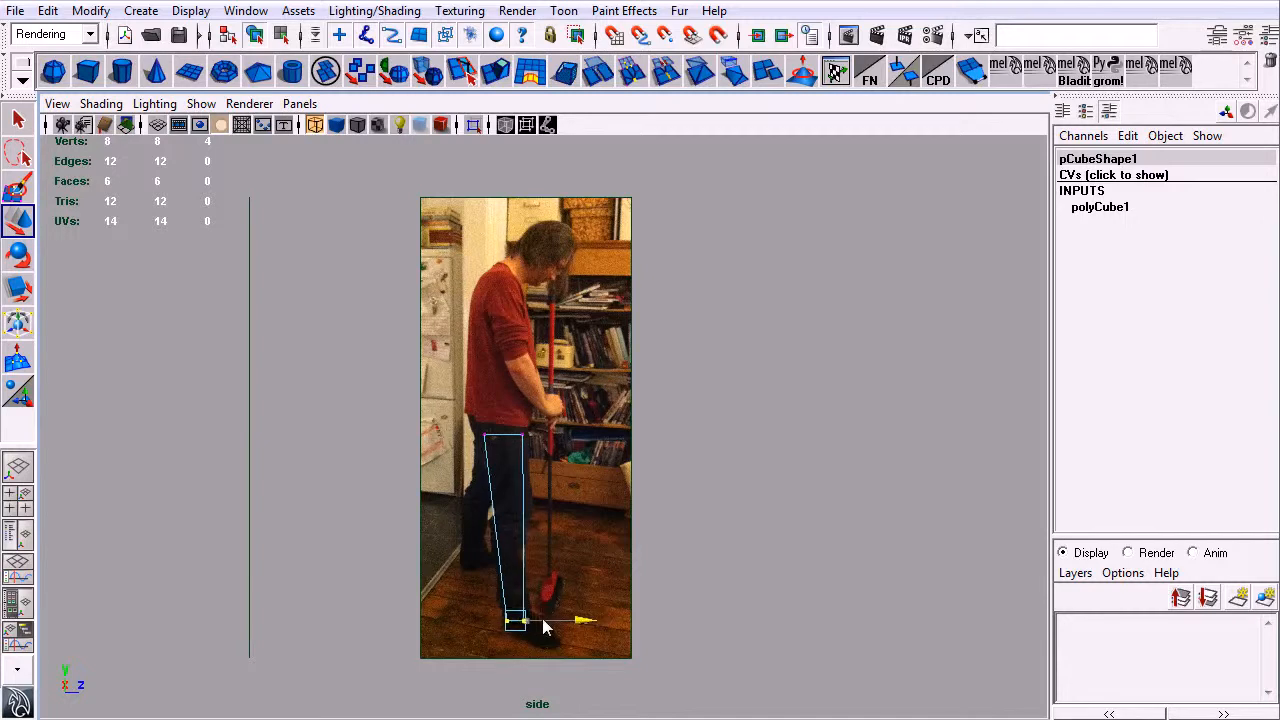
- Scale the first leg box's bottom vertices in depth, and return to object selection in the perspective view
{"action": "key", "text": "r"}
{"action": "left_click", "coordinate": [607, 621]}
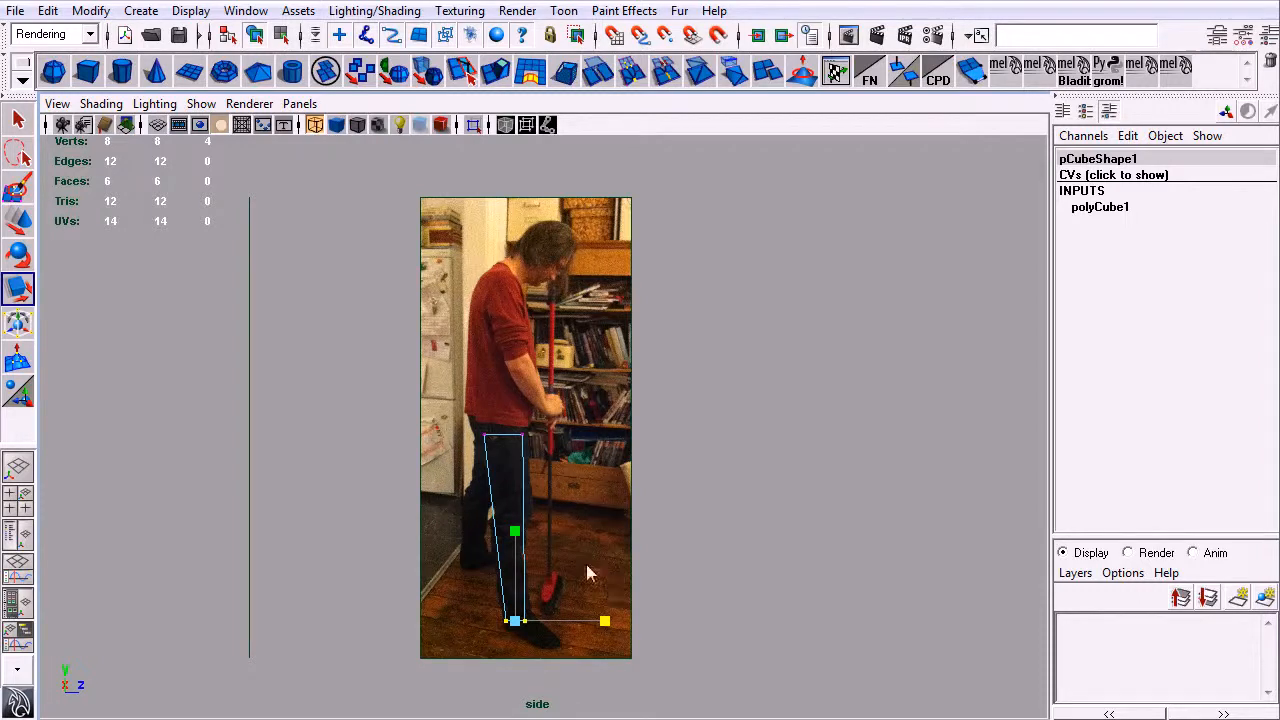
{"action": "left_click", "coordinate": [280, 35]}
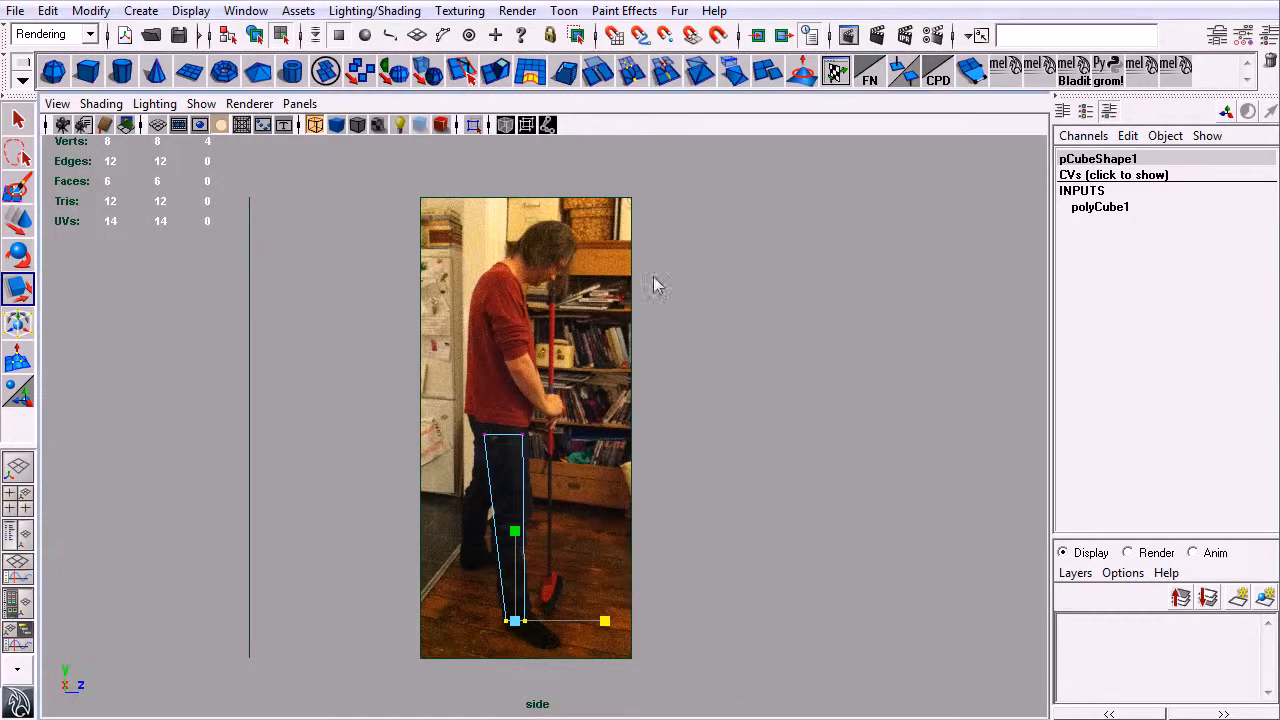
{"action": "key", "text": "space"}
{"action": "left_click", "coordinate": [697, 497]}
{"action": "left_click_drag", "start_coordinate": [697, 497], "coordinate": [697, 458]}
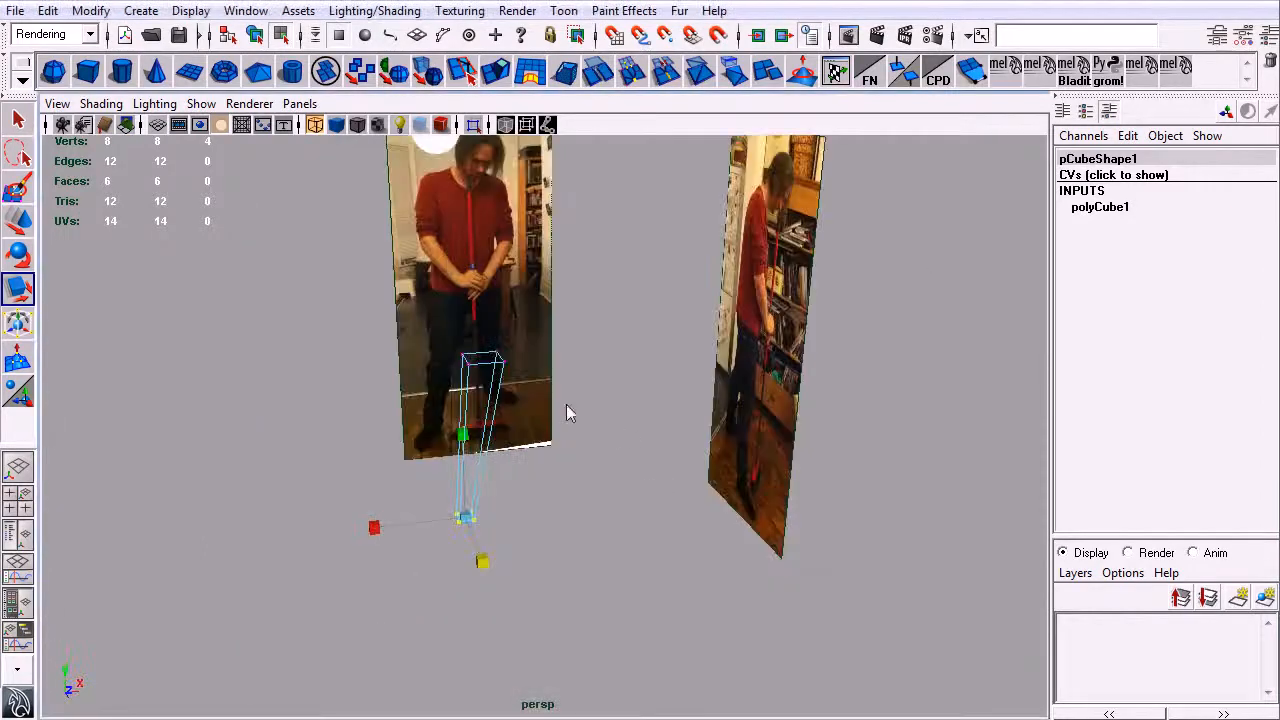
{"action": "left_click", "coordinate": [255, 35]}
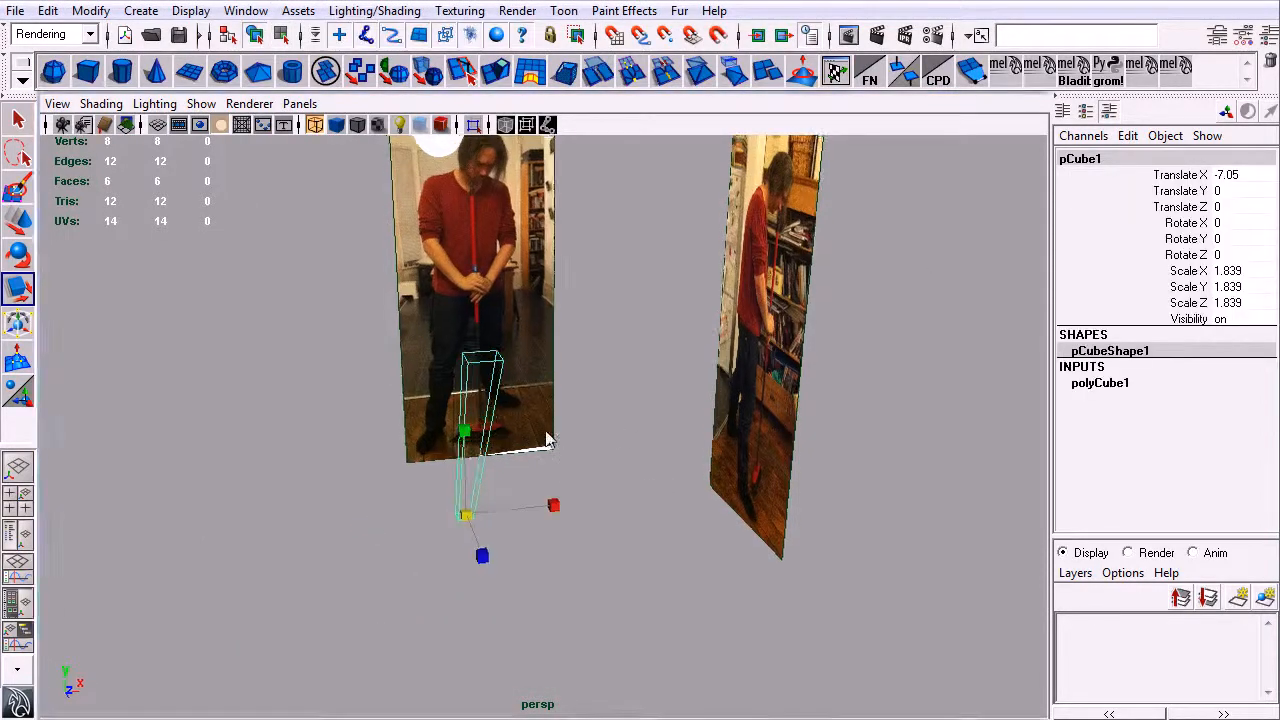
- Duplicate the leg box in the front view and move the copy across to about X -1.018 for the second leg
{"action": "key", "text": "space"}
{"action": "left_click", "coordinate": [556, 480]}
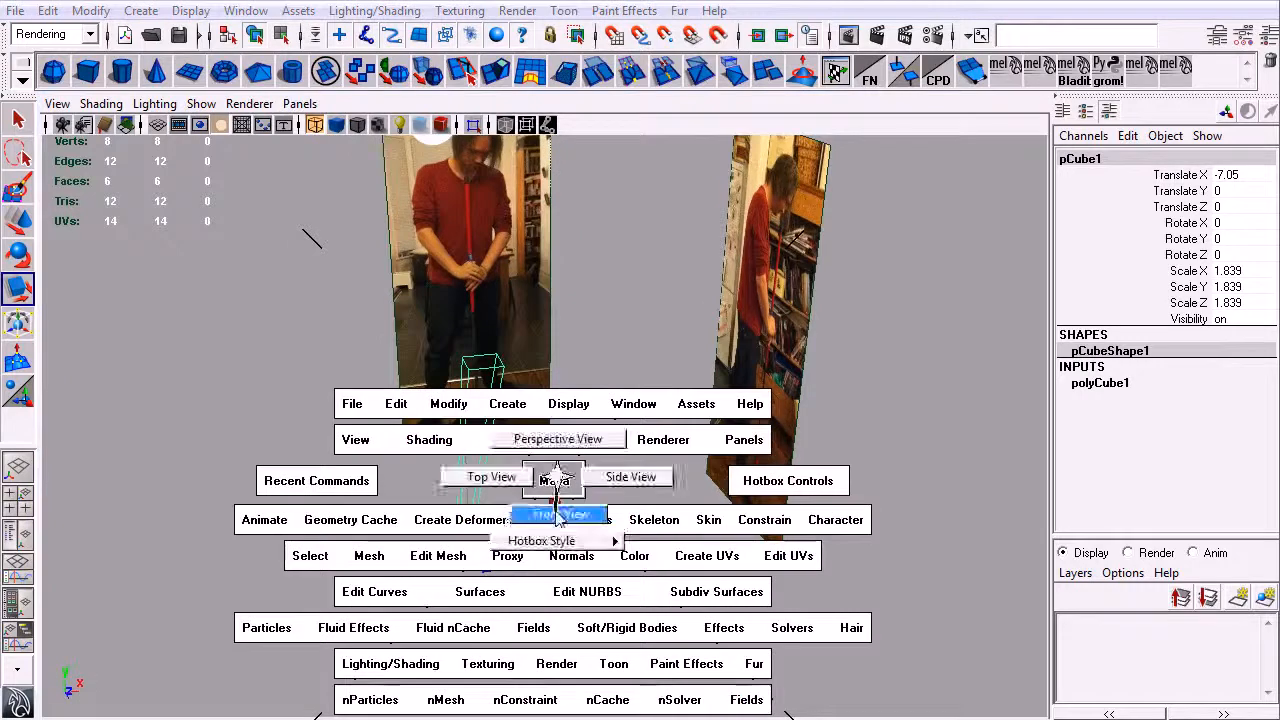
{"action": "left_click_drag", "start_coordinate": [558, 503], "coordinate": [561, 513]}
{"action": "key", "text": "ctrl+d"}
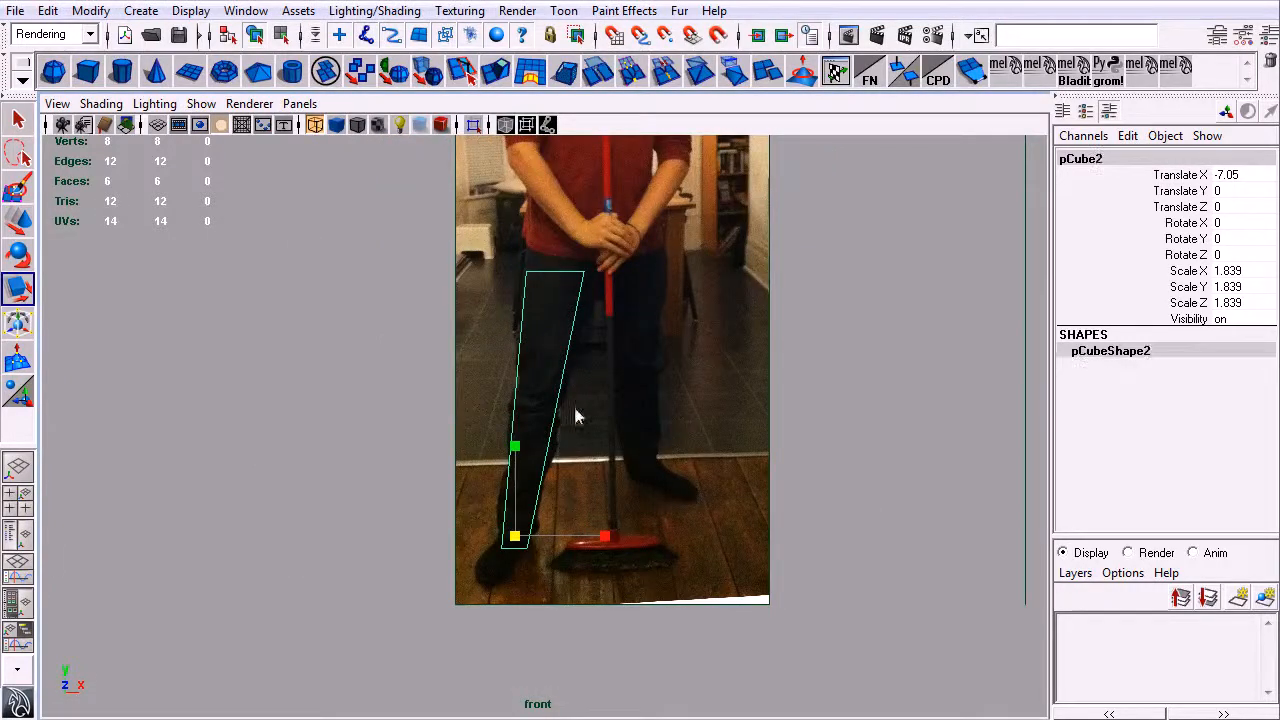
{"action": "key", "text": "w"}
{"action": "left_click_drag", "start_coordinate": [576, 542], "coordinate": [640, 547]}
{"action": "key", "text": "q"}
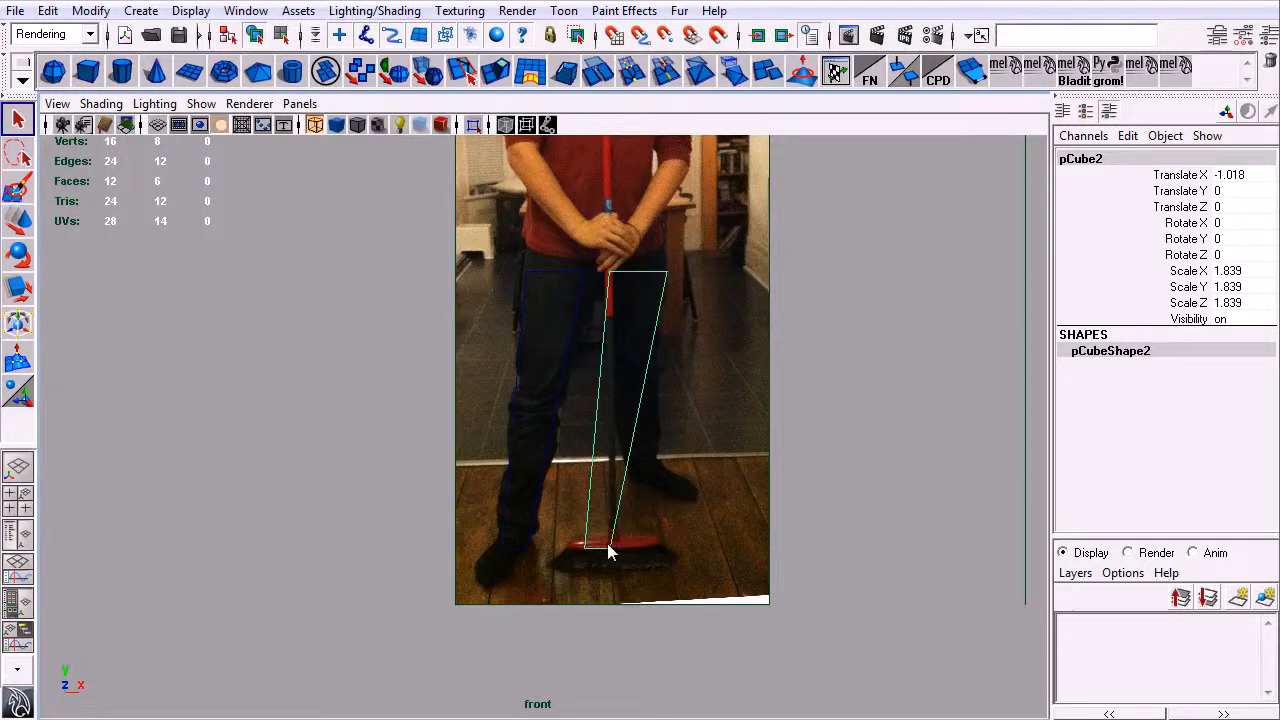
- Shift the second leg's bottom vertices sideways toward the photographed foot in the front view
{"action": "right_click_drag", "start_coordinate": [606, 514], "coordinate": [534, 531]}
{"action": "key", "text": "w"}
{"action": "left_click_drag", "start_coordinate": [636, 554], "coordinate": [675, 561]}
{"action": "left_click", "coordinate": [300, 104]}
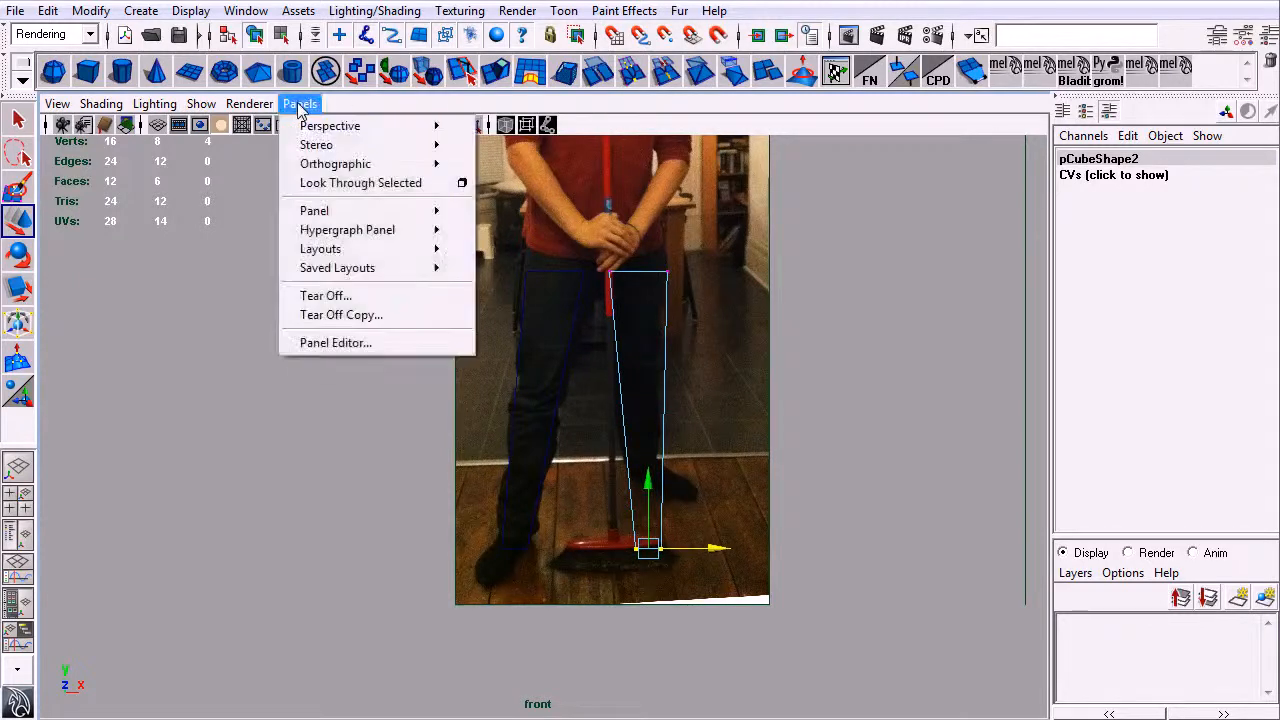
{"action": "left_click", "coordinate": [300, 104]}
- Move the second leg's bottom vertices well back and its top vertices slightly back in the side view, checking the result in perspective
{"action": "key", "text": "space"}
{"action": "left_click_drag", "start_coordinate": [461, 443], "coordinate": [532, 436]}
{"action": "left_click_drag", "start_coordinate": [572, 622], "coordinate": [521, 625]}
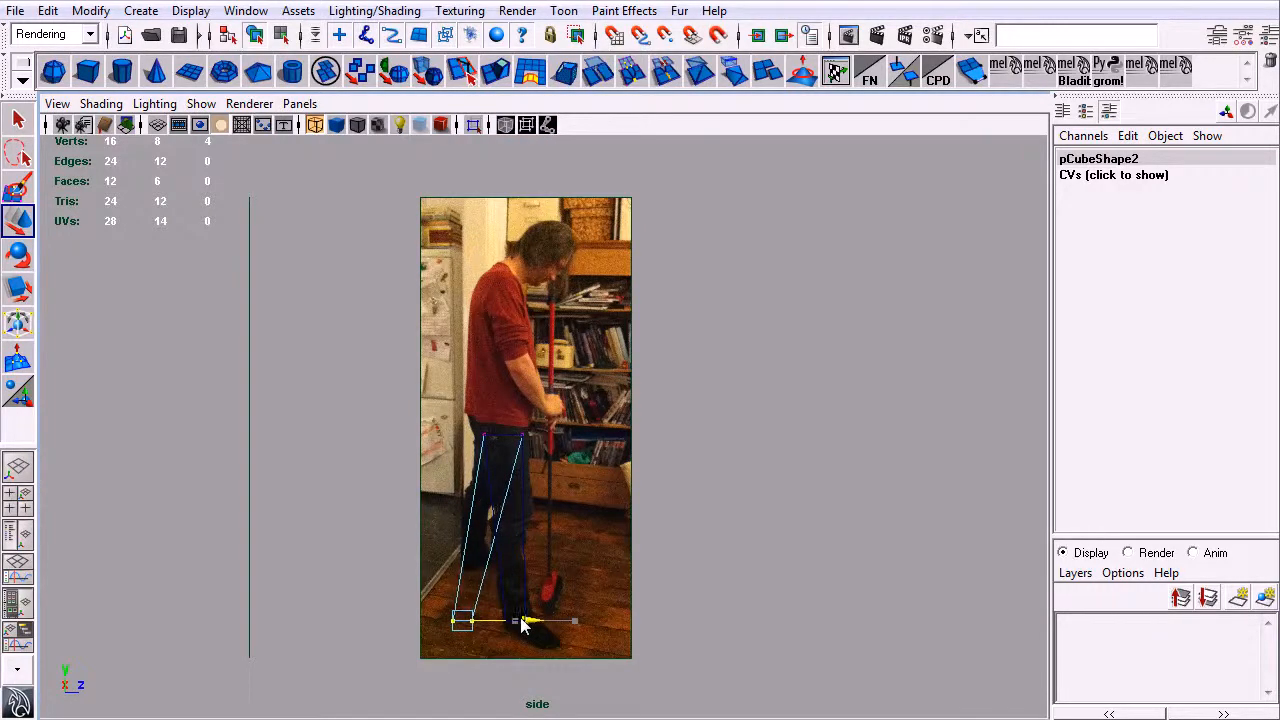
{"action": "left_click_drag", "start_coordinate": [471, 421], "coordinate": [551, 435]}
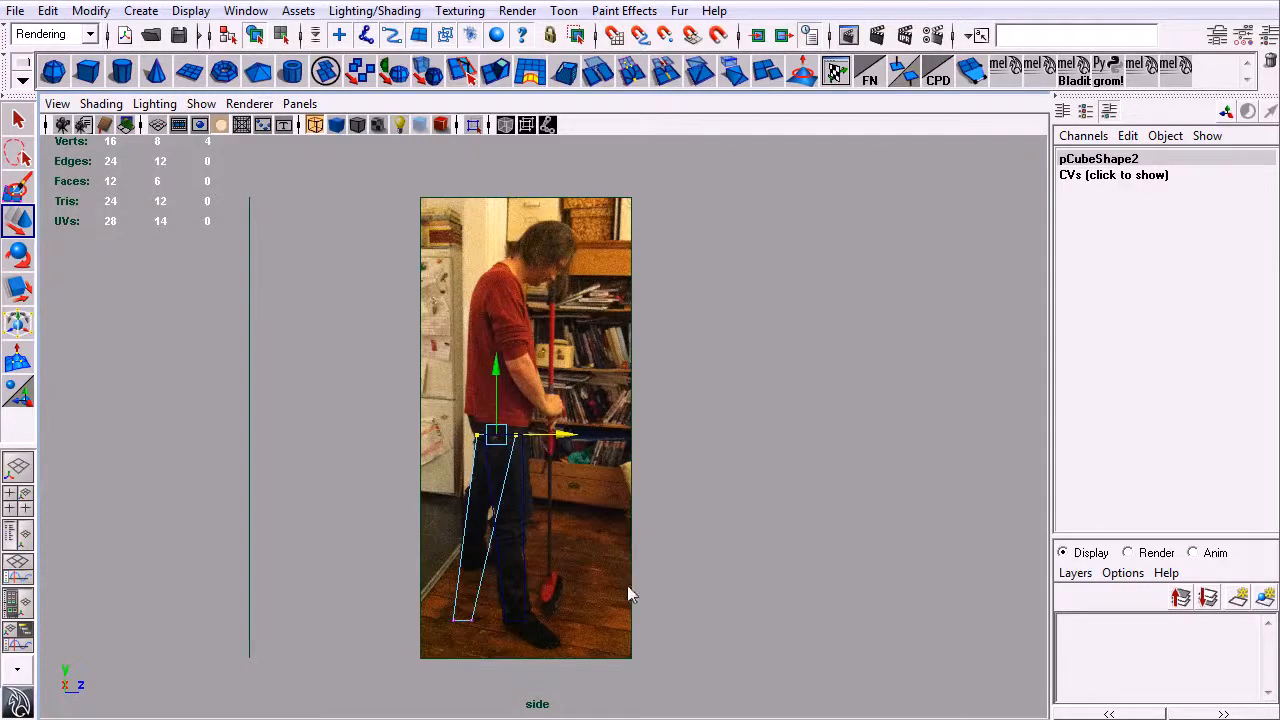
{"action": "key", "text": "space"}
{"action": "left_click_drag", "start_coordinate": [636, 600], "coordinate": [560, 574]}
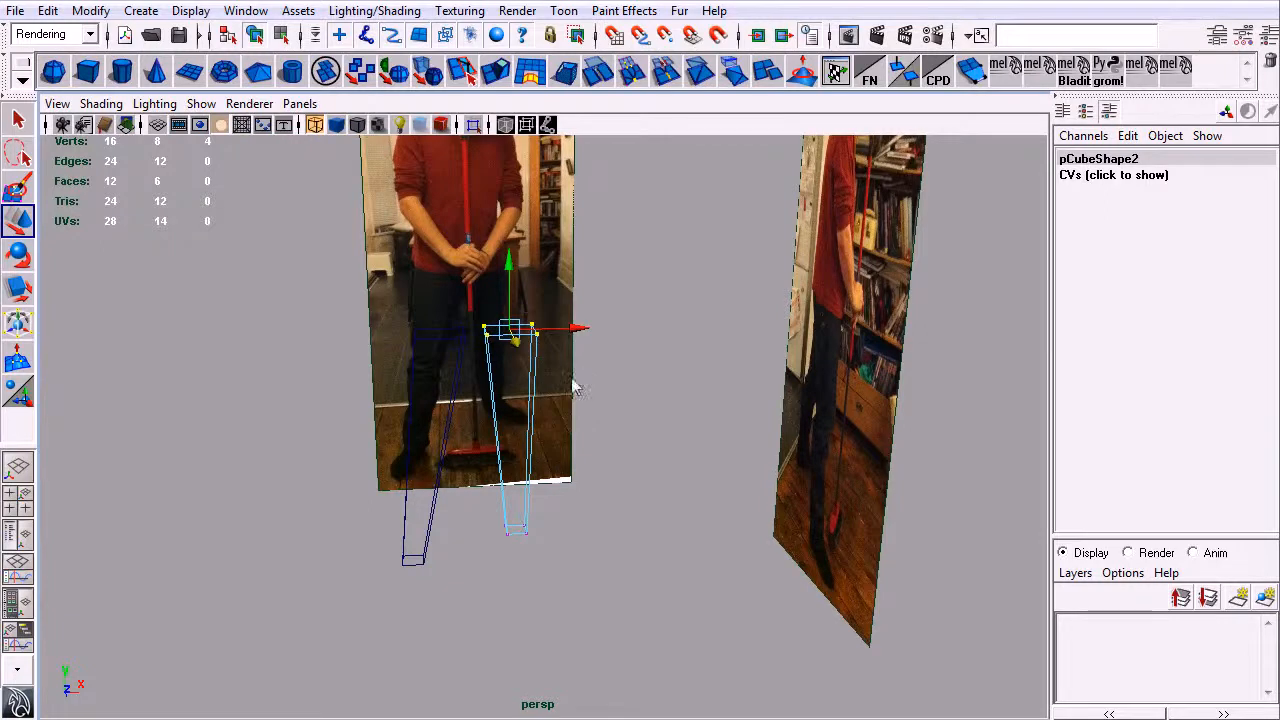
{"action": "middle_click_drag", "start_coordinate": [583, 381], "coordinate": [617, 443], "text": "alt"}
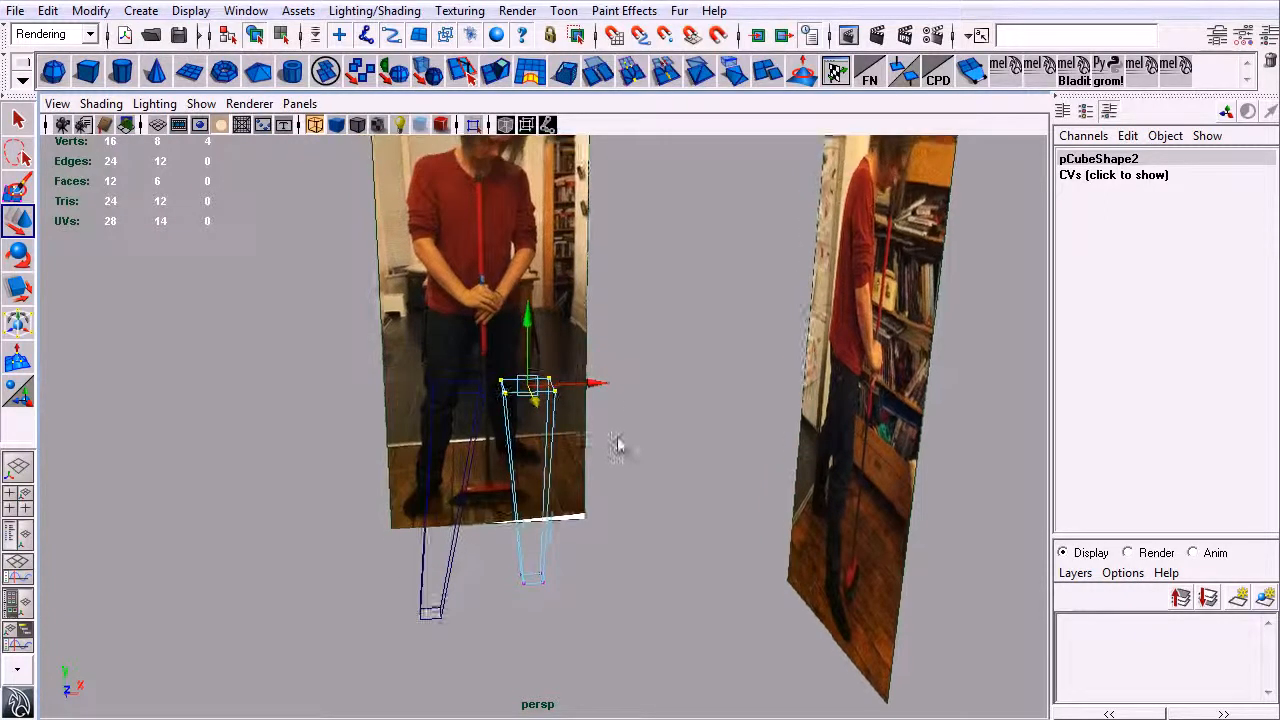
- Create a torso cube of scale about 7.04 in the front view and raise it to about Y 28.4
{"action": "key", "text": "space"}
{"action": "left_click_drag", "start_coordinate": [621, 470], "coordinate": [622, 500]}
{"action": "middle_click_drag", "start_coordinate": [635, 394], "coordinate": [581, 592], "text": "alt"}
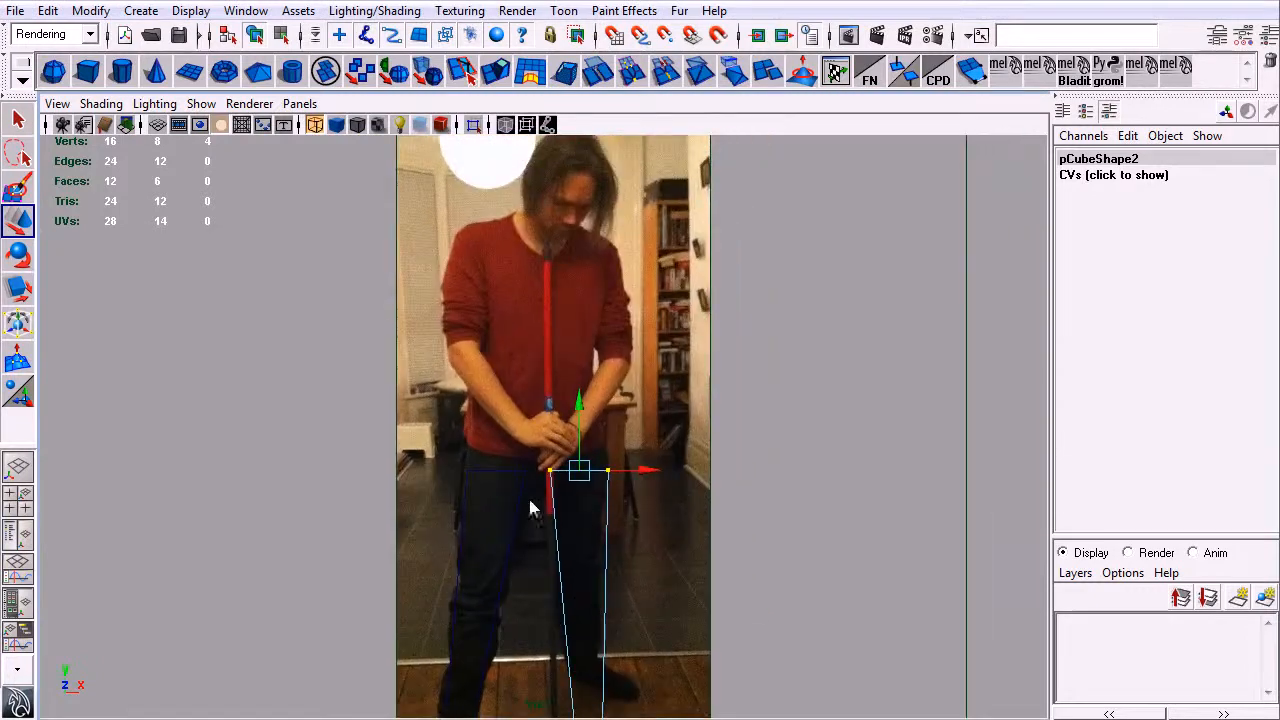
{"action": "left_click", "coordinate": [90, 72]}
{"action": "left_click_drag", "start_coordinate": [577, 673], "coordinate": [609, 346]}
{"action": "key", "text": "w"}
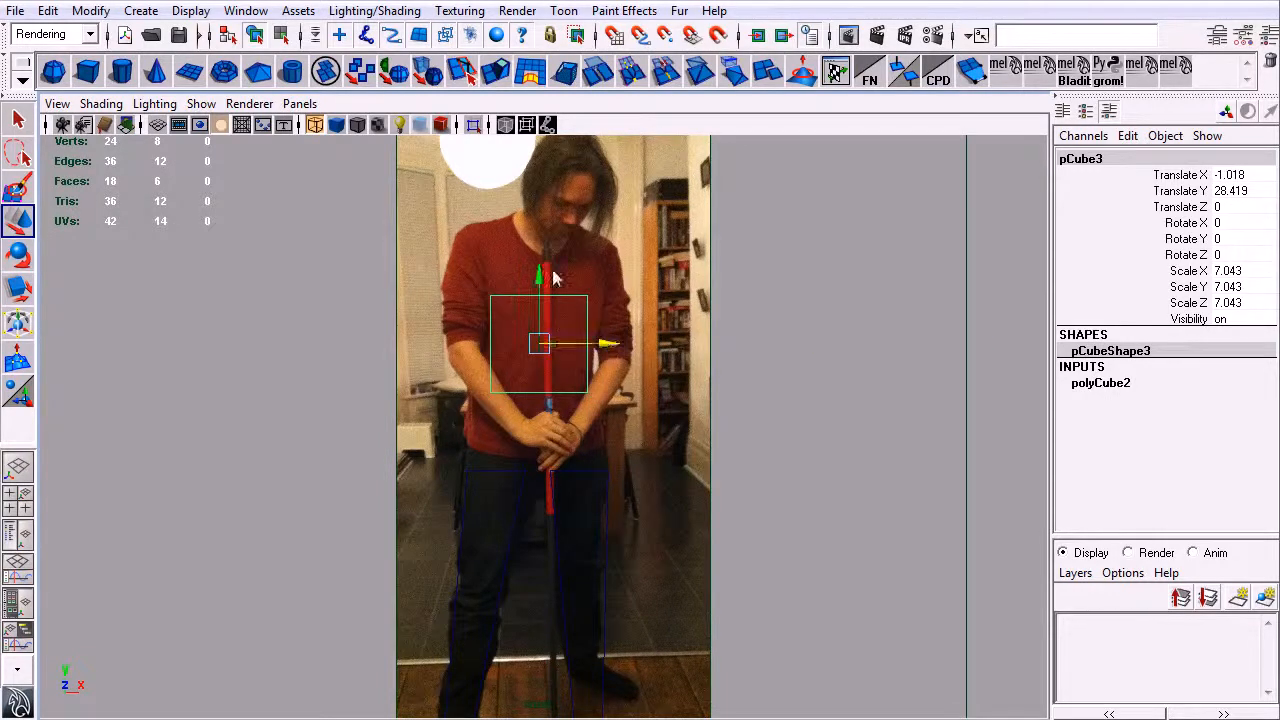
- Raise the torso cube's top vertices to the shoulders and adjust its upper corners to follow the shoulder slope
{"action": "key", "text": "q"}
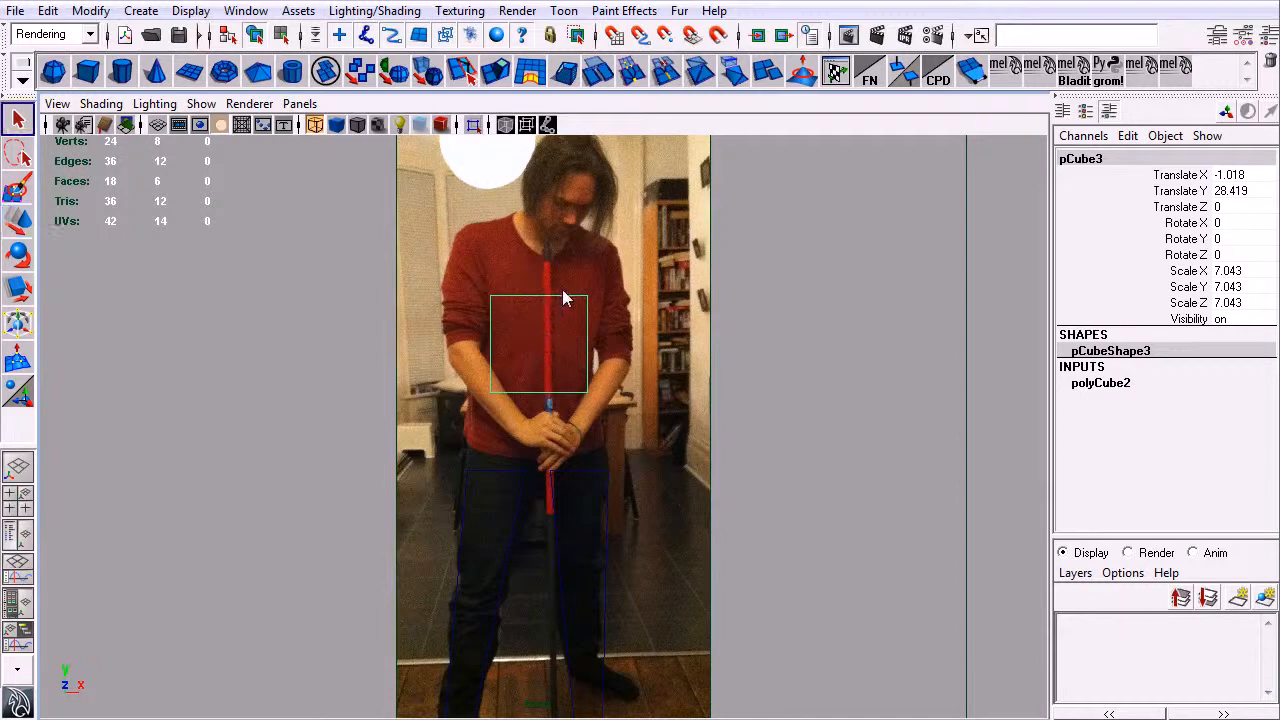
{"action": "right_click_drag", "start_coordinate": [516, 290], "coordinate": [506, 293]}
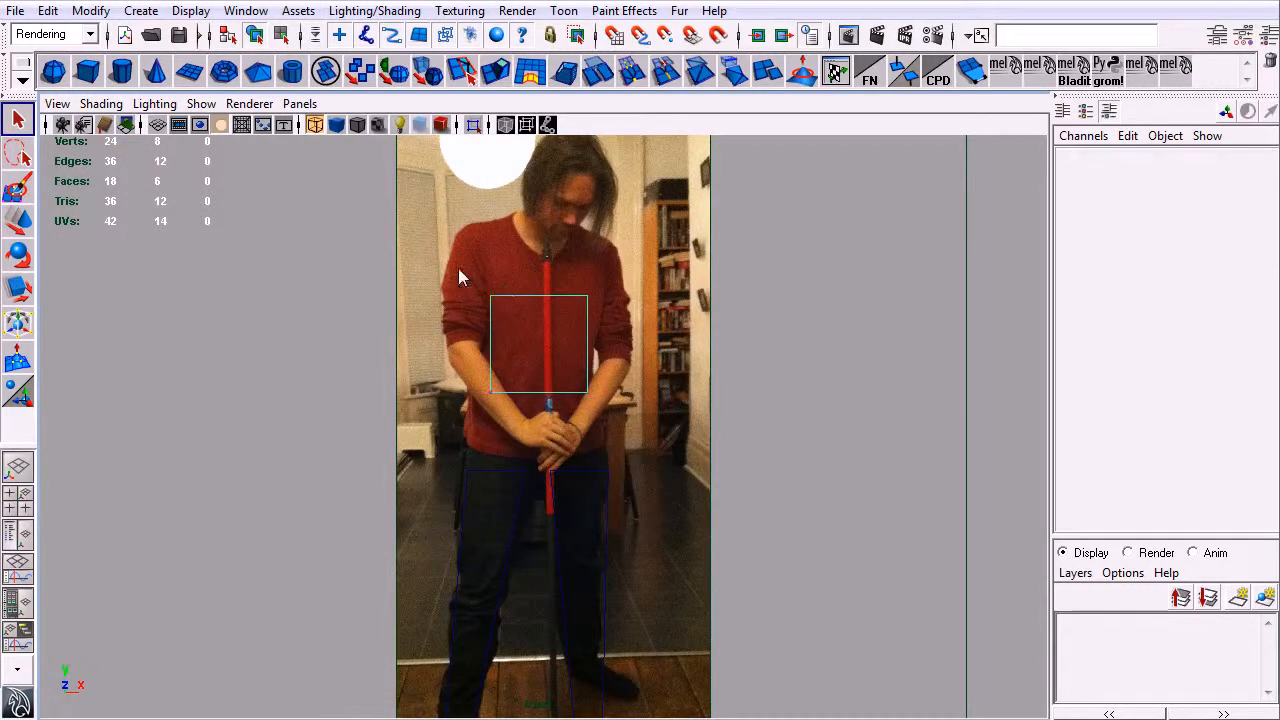
{"action": "left_click_drag", "start_coordinate": [458, 270], "coordinate": [626, 324]}
{"action": "key", "text": "w"}
{"action": "left_click_drag", "start_coordinate": [537, 218], "coordinate": [540, 156]}
{"action": "key", "text": "q"}
{"action": "left_click_drag", "start_coordinate": [650, 190], "coordinate": [491, 227]}
{"action": "key", "text": "w"}
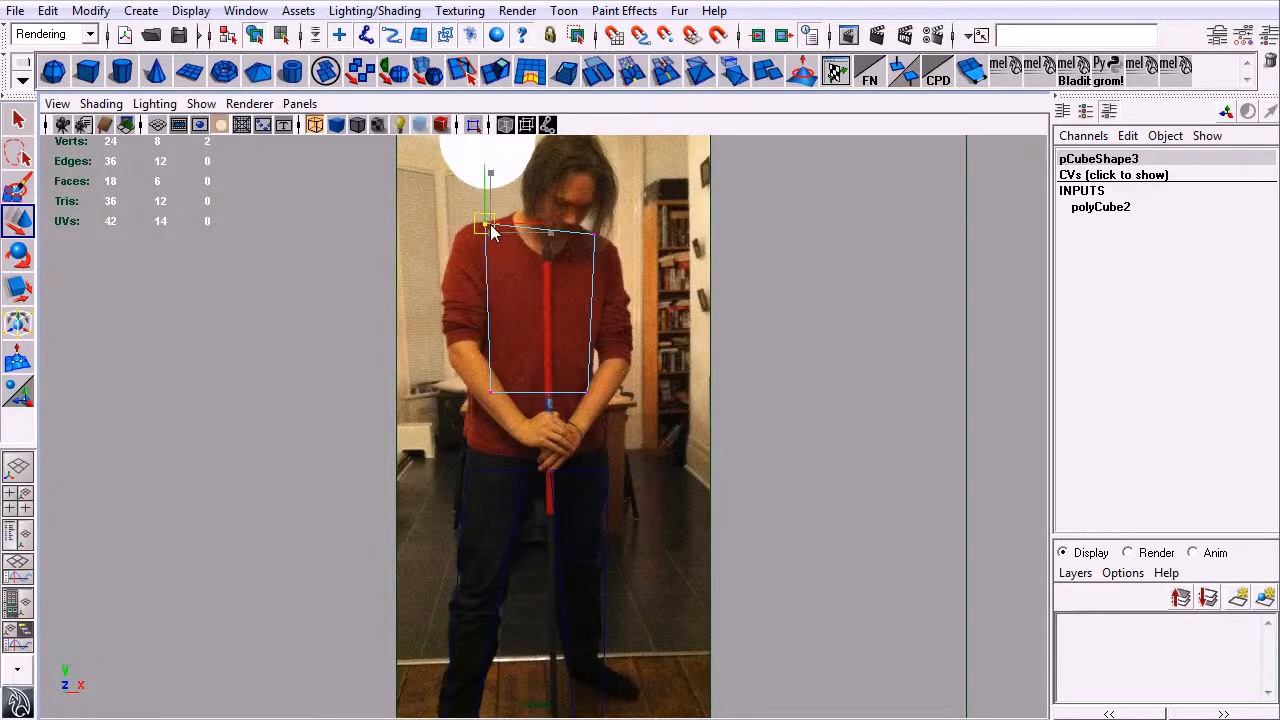
- Move the torso's bottom corners down and outward toward the waist, and insert a horizontal edge loop across its middle
{"action": "left_click_drag", "start_coordinate": [474, 382], "coordinate": [480, 411]}
{"action": "left_click_drag", "start_coordinate": [566, 373], "coordinate": [590, 406]}
{"action": "key", "text": "q"}
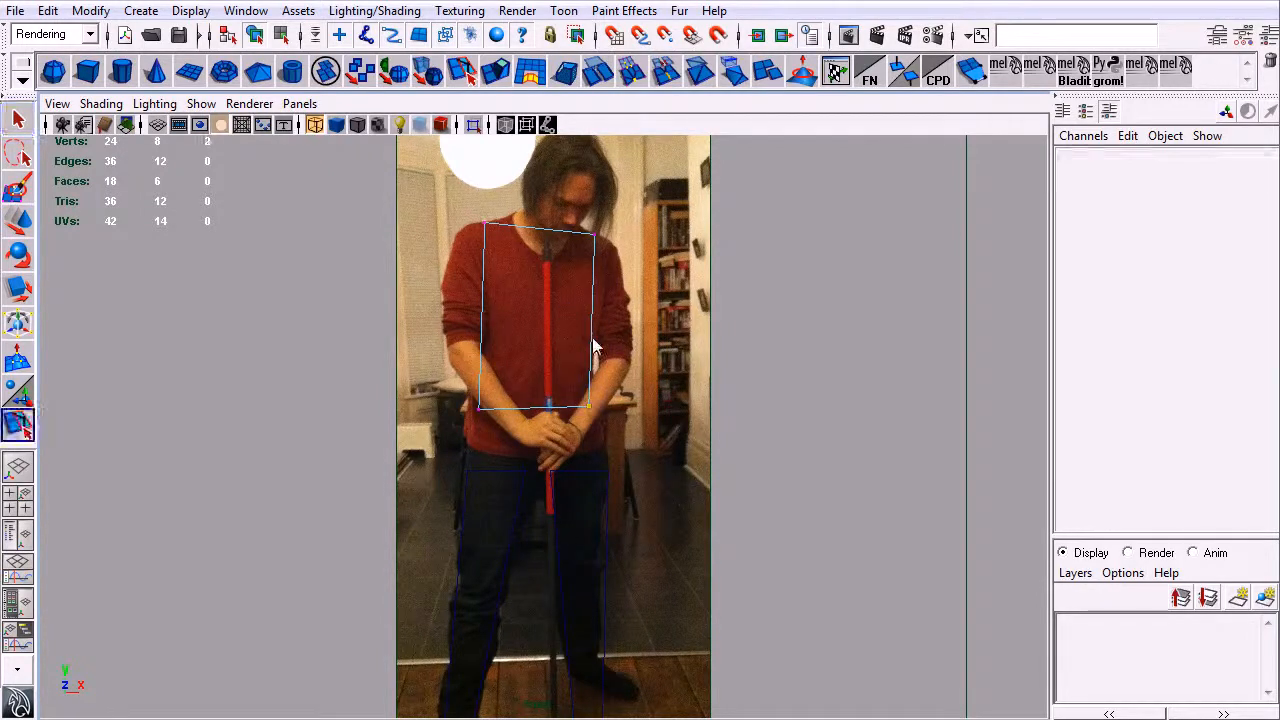
{"action": "left_click", "coordinate": [592, 340]}
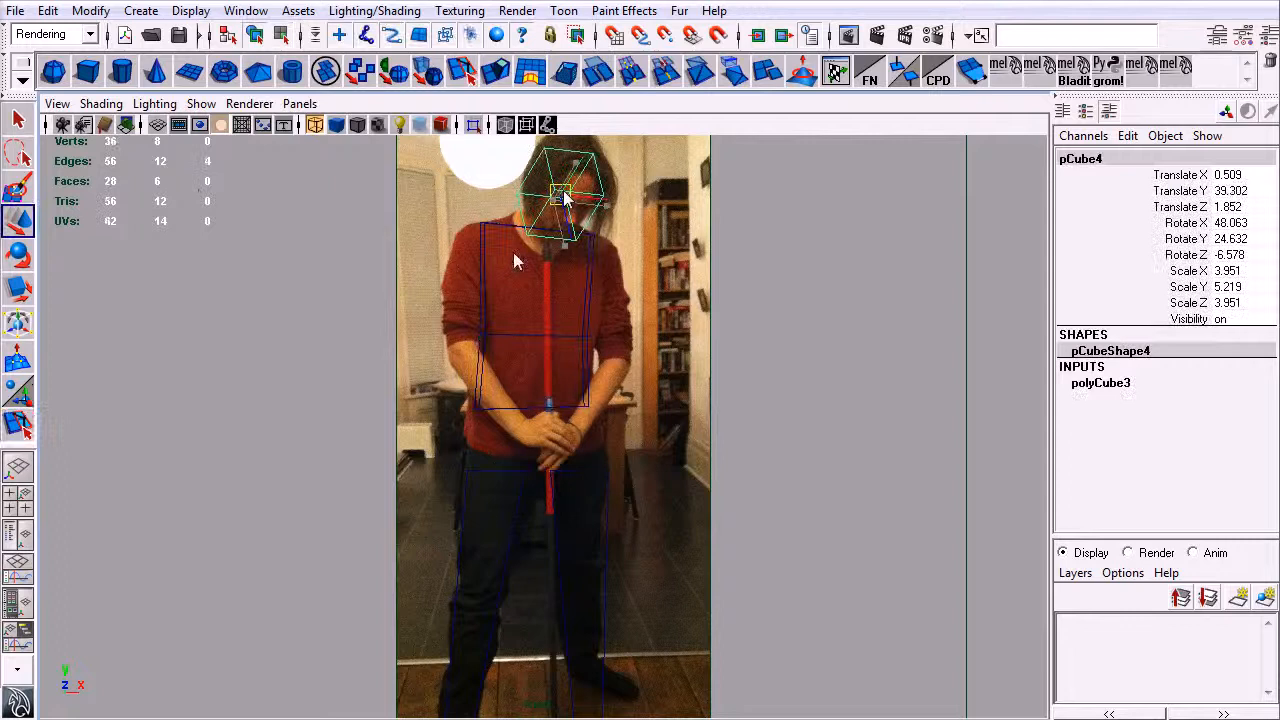
- Nudge the head cube down to about Y 39.229 and display the front view in solid shading
{"action": "left_click_drag", "start_coordinate": [564, 191], "coordinate": [564, 193]}
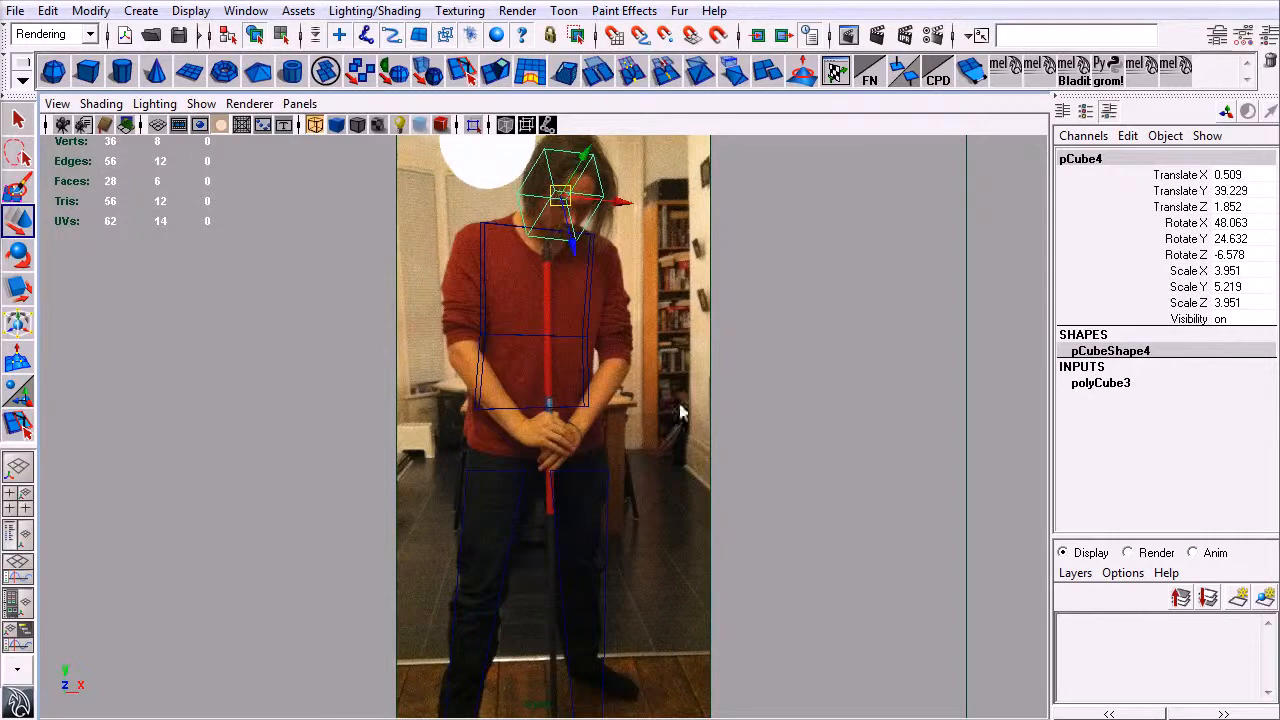
{"action": "middle_click_drag", "start_coordinate": [817, 493], "coordinate": [796, 439], "text": "alt"}
{"action": "right_click_drag", "start_coordinate": [796, 439], "coordinate": [666, 392], "text": "alt"}
{"action": "key", "text": "5"}
{"action": "middle_click_drag", "start_coordinate": [800, 408], "coordinate": [799, 436], "text": "alt"}
{"action": "right_click_drag", "start_coordinate": [799, 436], "coordinate": [748, 358], "text": "alt"}
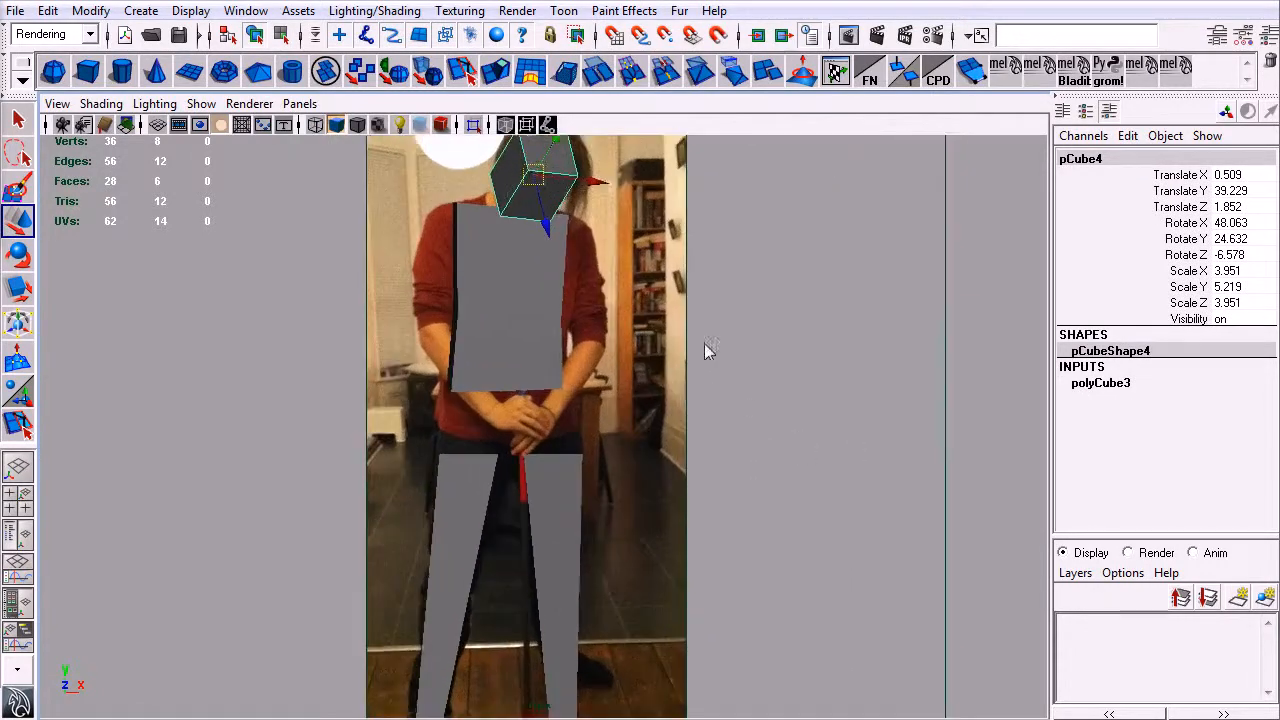
{"action": "middle_click_drag", "start_coordinate": [748, 358], "coordinate": [708, 367], "text": "alt"}
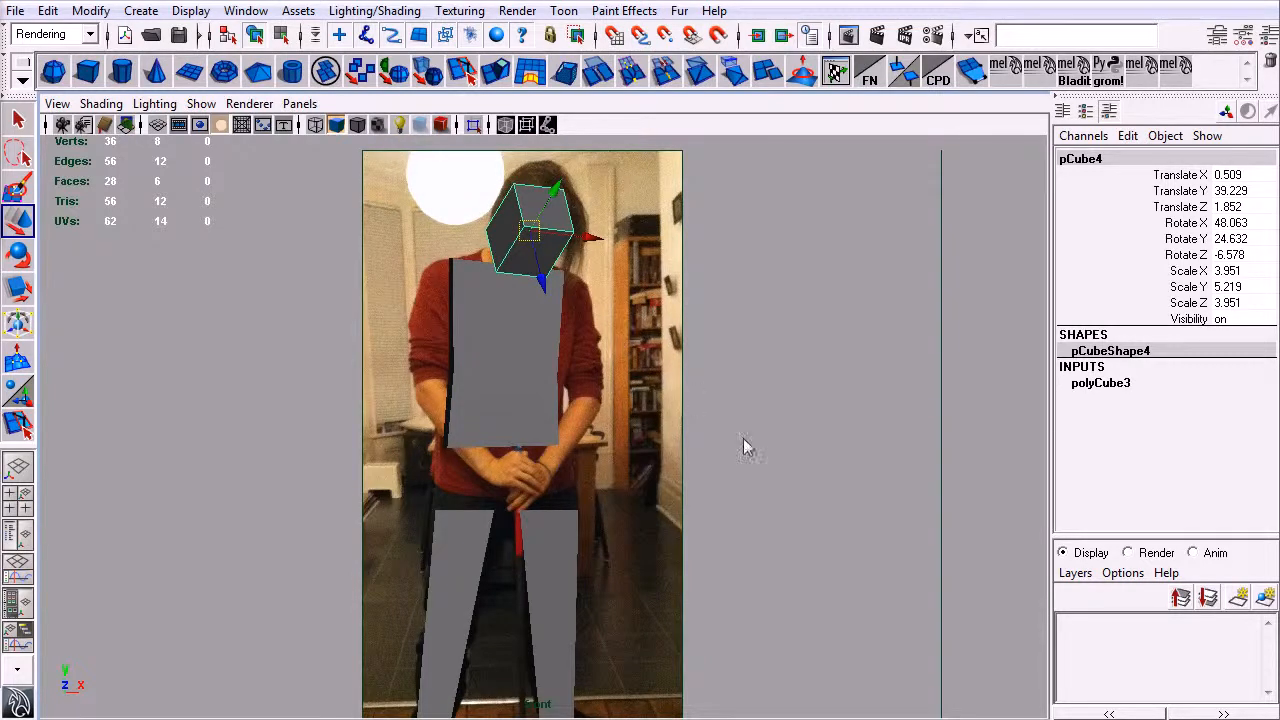
- Insert a horizontal edge loop at knee height around the forward leg, working in the perspective view
{"action": "key", "text": "space"}
{"action": "left_click_drag", "start_coordinate": [737, 447], "coordinate": [733, 411]}
{"action": "left_click_drag", "start_coordinate": [598, 406], "coordinate": [573, 425], "text": "alt"}
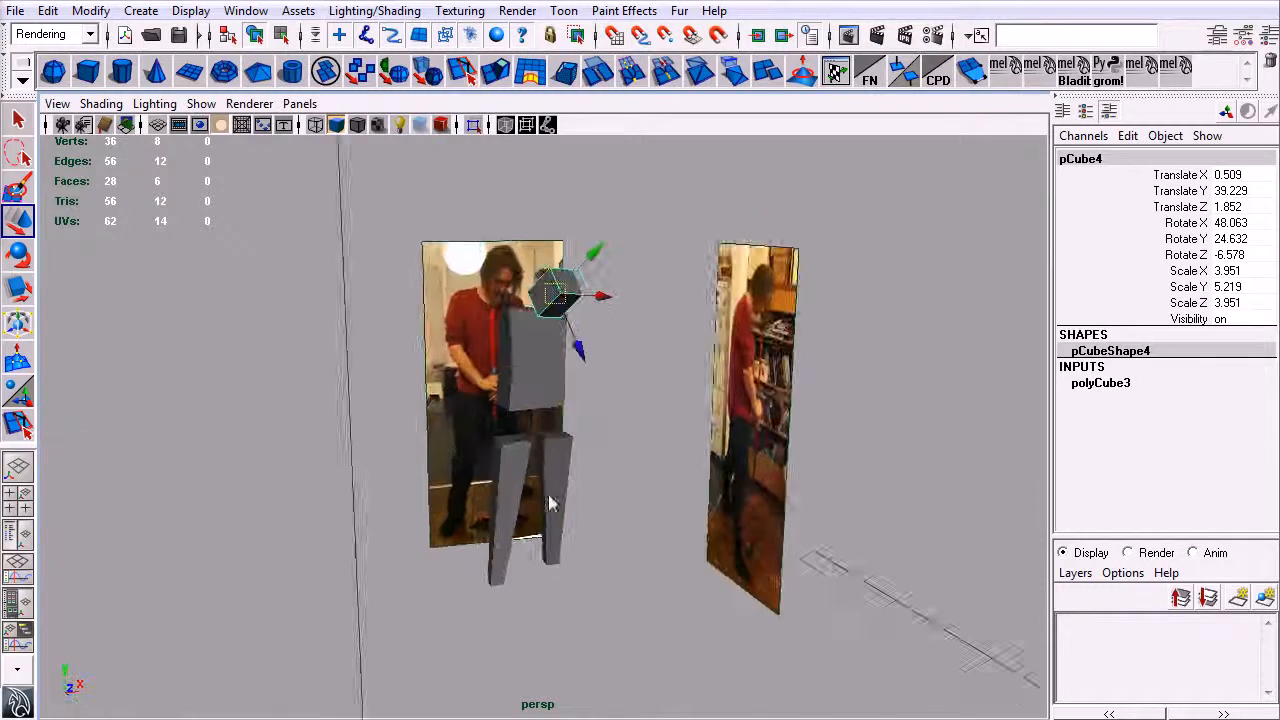
{"action": "right_click_drag", "start_coordinate": [573, 425], "coordinate": [674, 396], "text": "alt"}
{"action": "middle_click_drag", "start_coordinate": [672, 500], "coordinate": [623, 410], "text": "alt"}
{"action": "left_click_drag", "start_coordinate": [623, 410], "coordinate": [603, 432], "text": "alt"}
{"action": "right_click_drag", "start_coordinate": [603, 432], "coordinate": [690, 434], "text": "alt"}
{"action": "middle_click_drag", "start_coordinate": [556, 437], "coordinate": [615, 437], "text": "alt"}
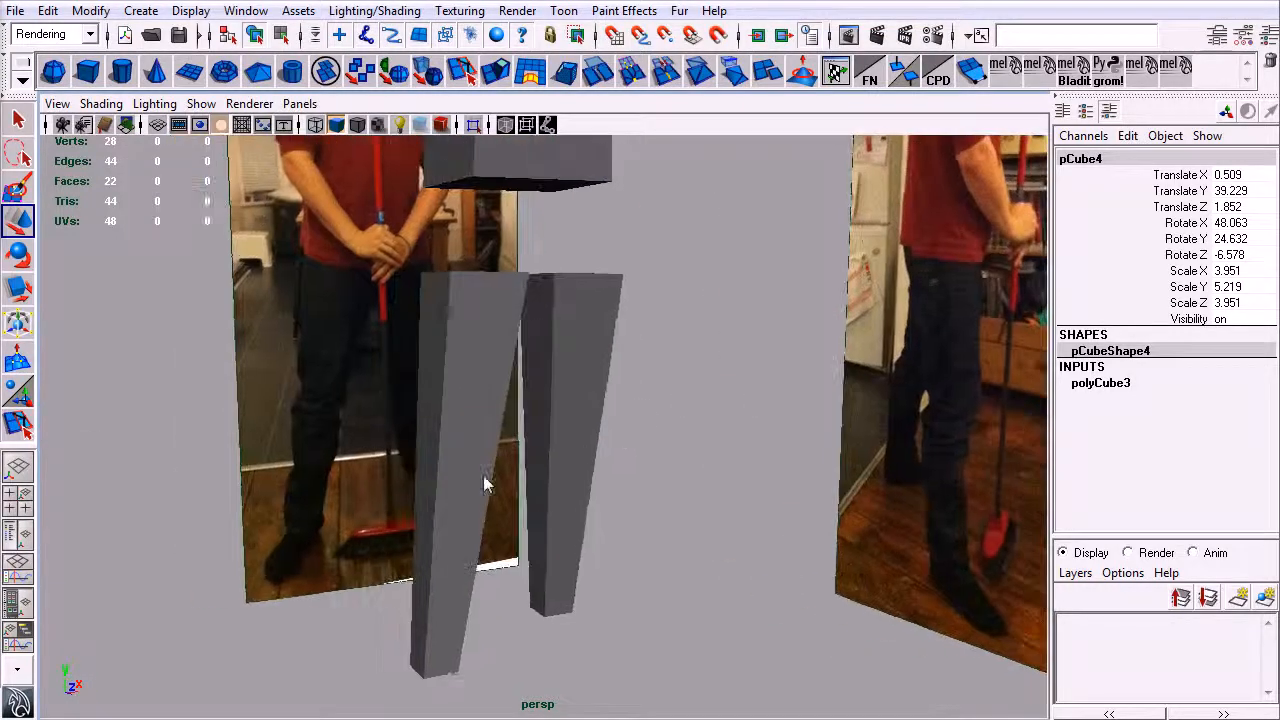
{"action": "left_click", "coordinate": [449, 480]}
{"action": "right_click_drag", "start_coordinate": [449, 443], "coordinate": [457, 423]}
{"action": "left_click", "coordinate": [440, 466]}
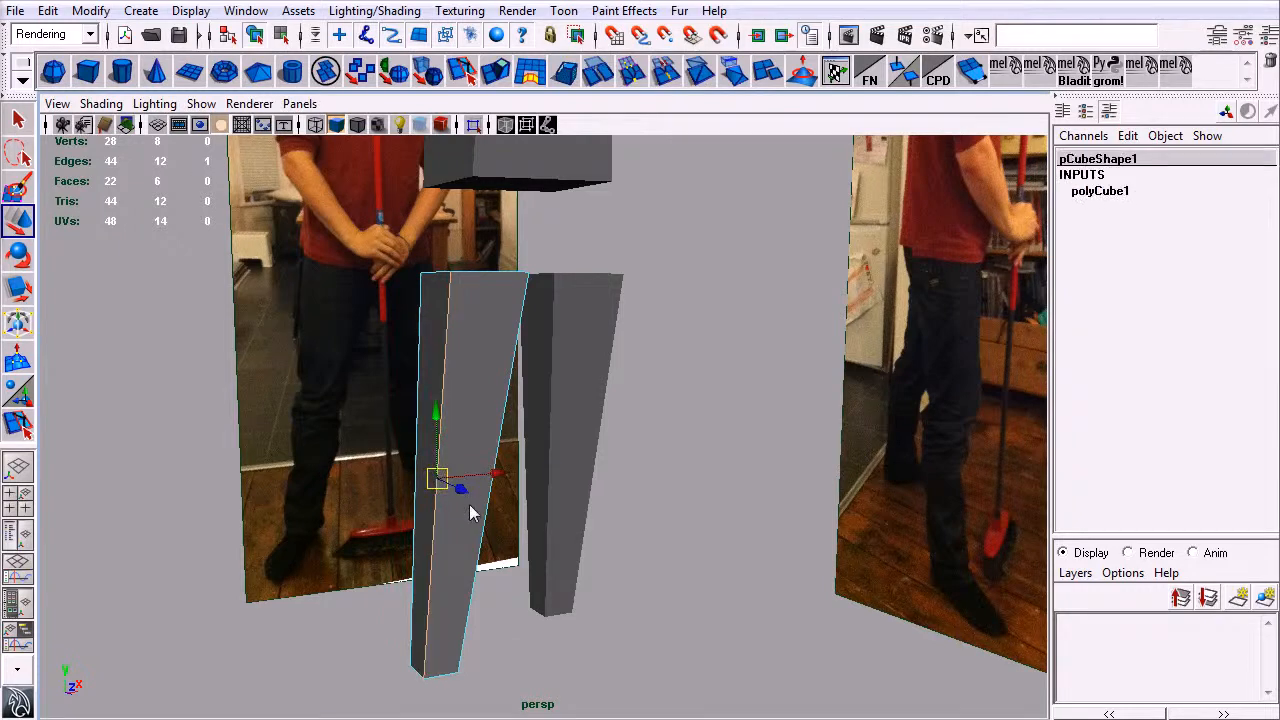
{"action": "key", "text": "g"}
- Scale the forward leg's knee loop slightly wider in the wireframe front view to match the trousers
{"action": "key", "text": "space"}
{"action": "left_click_drag", "start_coordinate": [550, 556], "coordinate": [552, 593]}
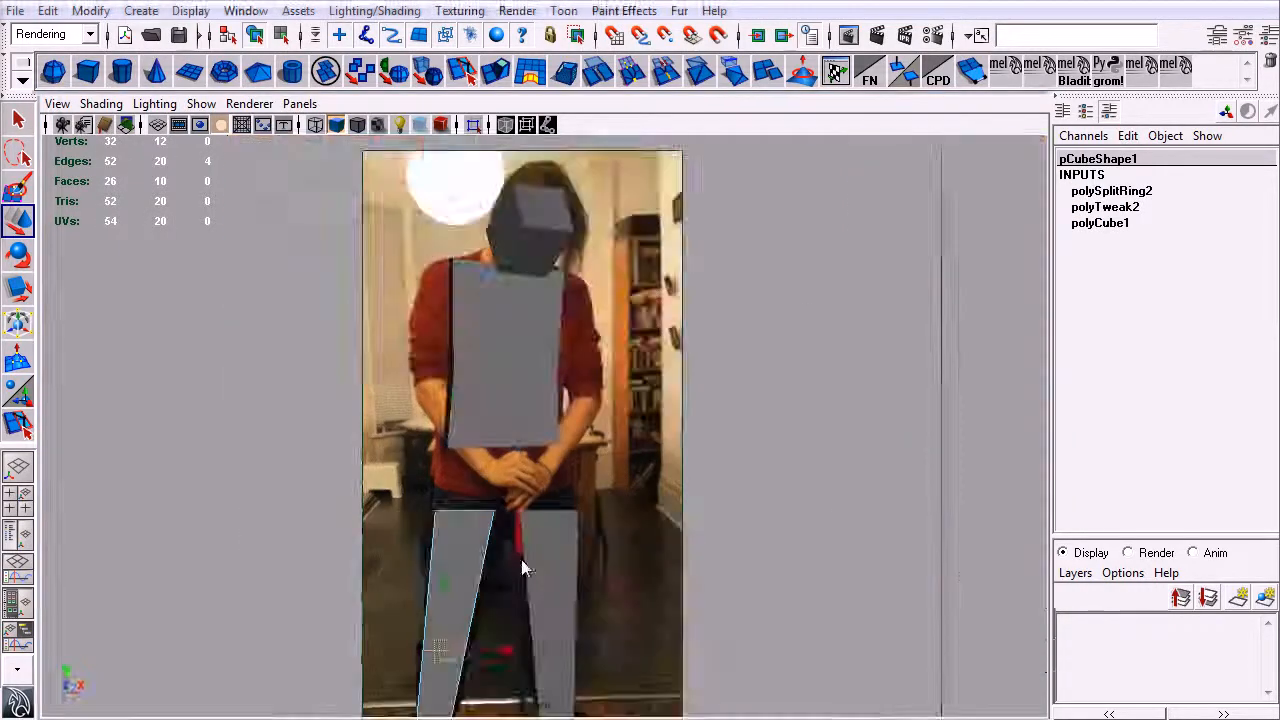
{"action": "middle_click_drag", "start_coordinate": [521, 560], "coordinate": [515, 347], "text": "alt"}
{"action": "right_click_drag", "start_coordinate": [515, 347], "coordinate": [772, 522], "text": "alt"}
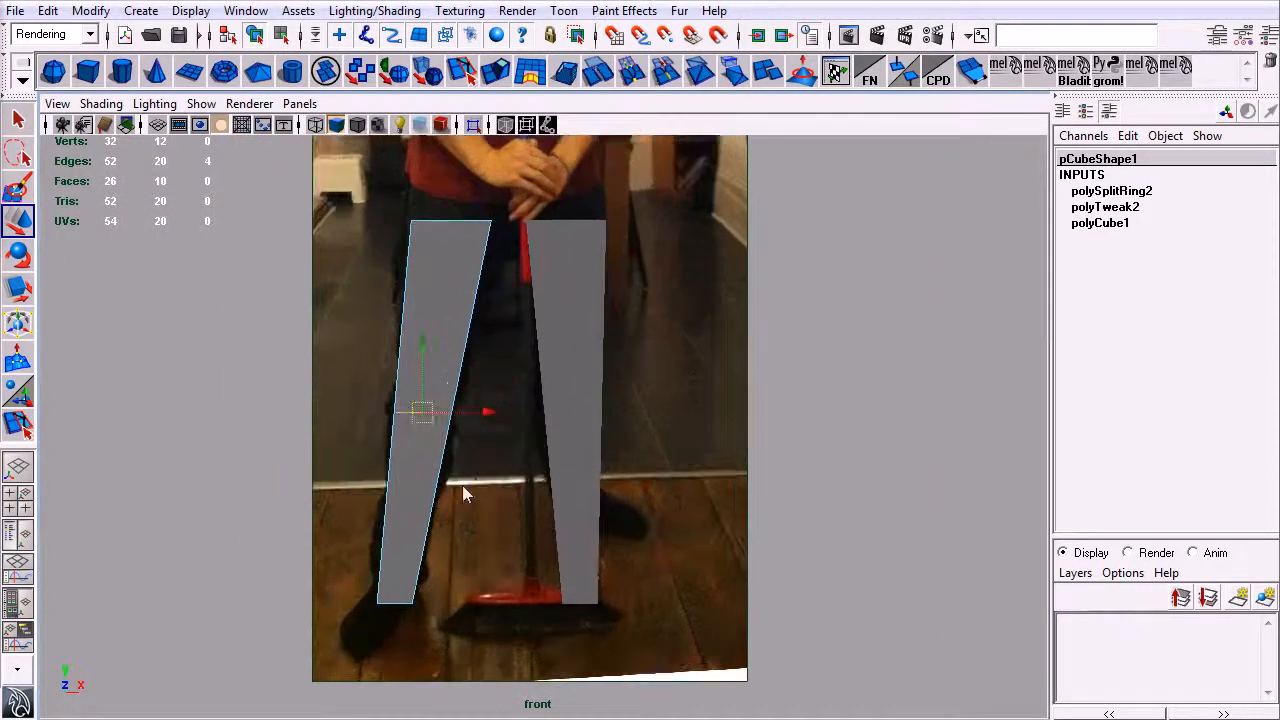
{"action": "key", "text": "4"}
{"action": "key", "text": "r"}
{"action": "left_click_drag", "start_coordinate": [423, 420], "coordinate": [427, 421]}
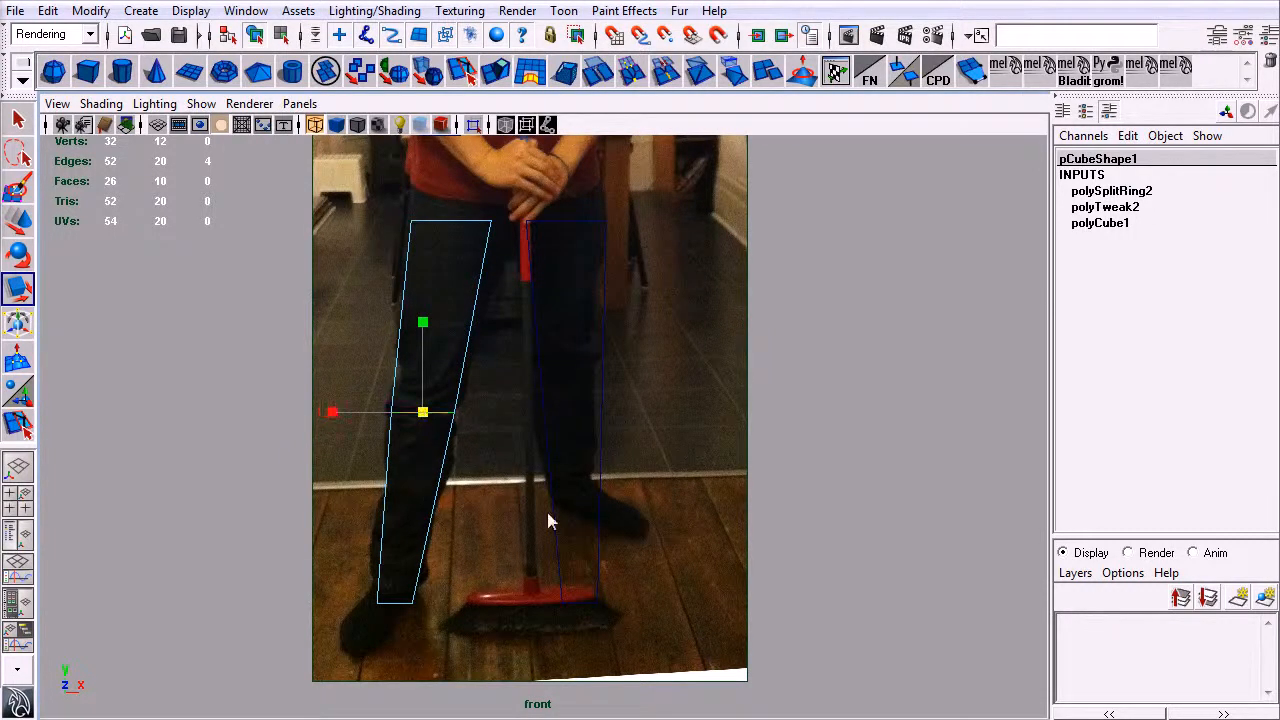
- Move the forward leg's knee loop forward in the side view to follow the photographed knee
{"action": "key", "text": "space"}
{"action": "left_click_drag", "start_coordinate": [543, 509], "coordinate": [611, 503]}
{"action": "middle_click_drag", "start_coordinate": [622, 490], "coordinate": [655, 0], "text": "alt"}
{"action": "key", "text": "w"}
{"action": "middle_click_drag", "start_coordinate": [541, 375], "coordinate": [609, 463], "text": "alt"}
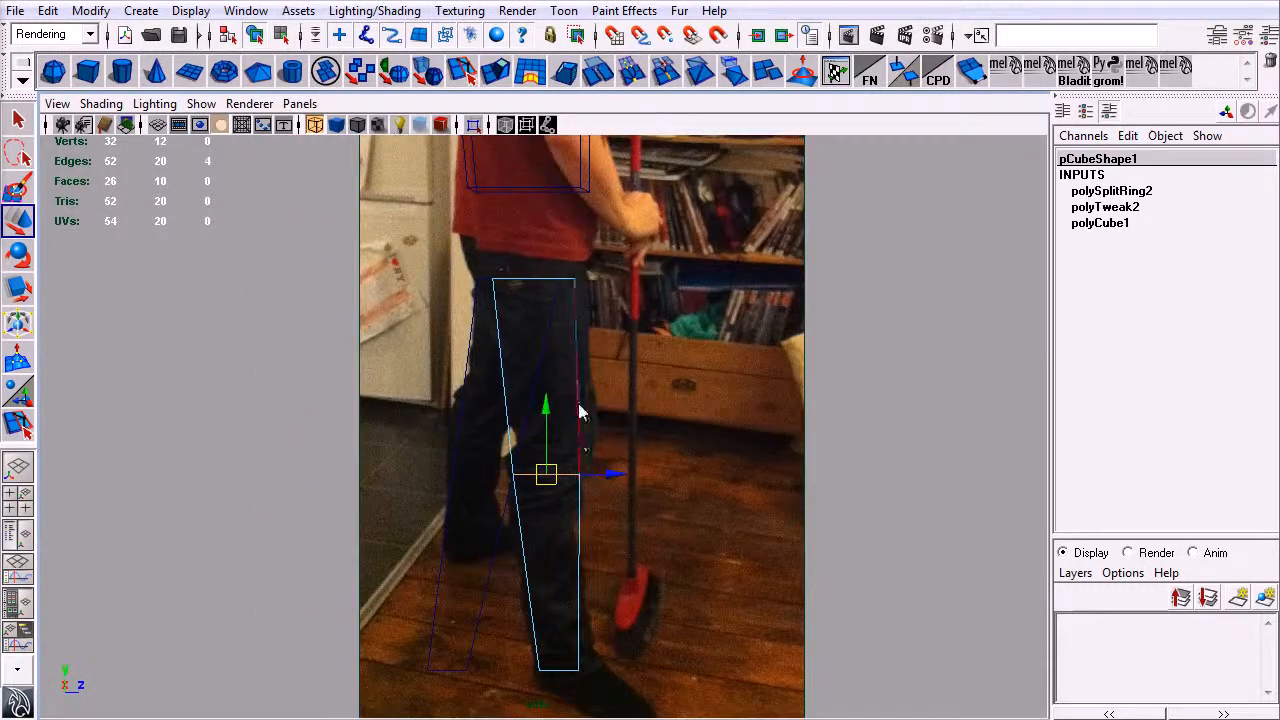
{"action": "left_click_drag", "start_coordinate": [597, 475], "coordinate": [616, 481]}
- Insert an edge loop around the forward leg's upper calf and move it slightly back in the side view
{"action": "key", "text": "q"}
{"action": "middle_click_drag", "start_coordinate": [625, 435], "coordinate": [601, 314], "text": "alt"}
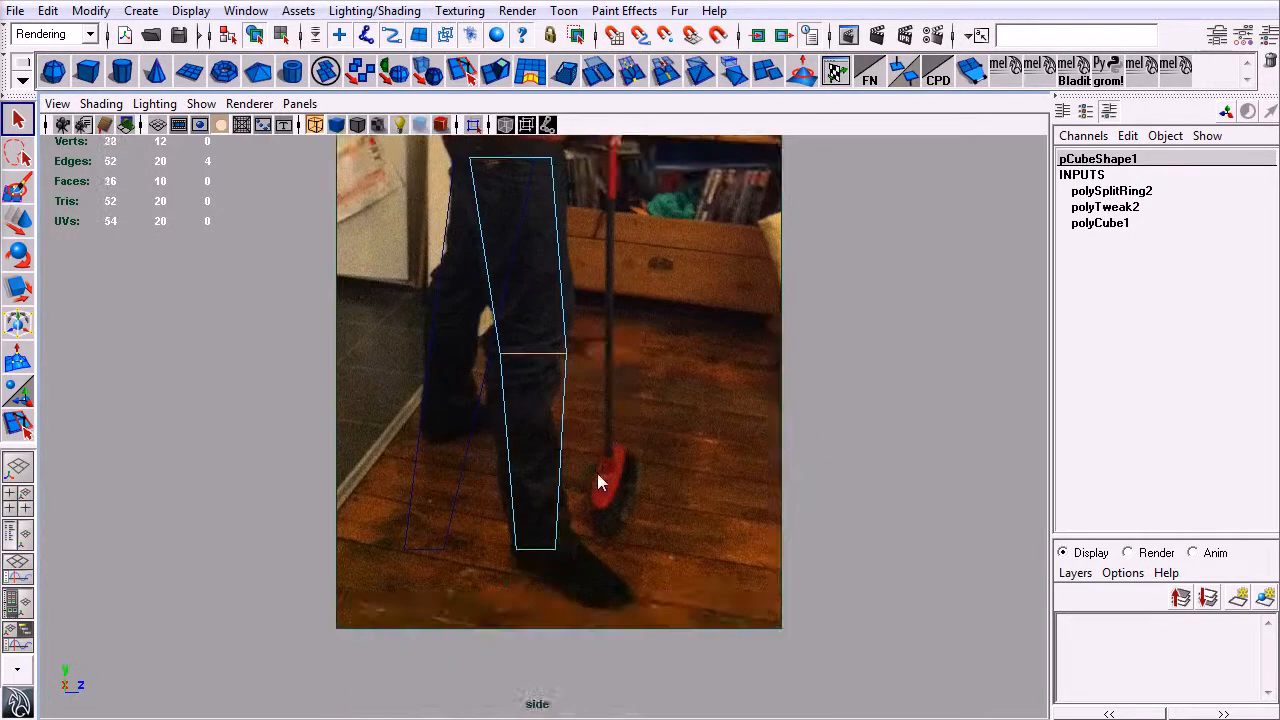
{"action": "key", "text": "y"}
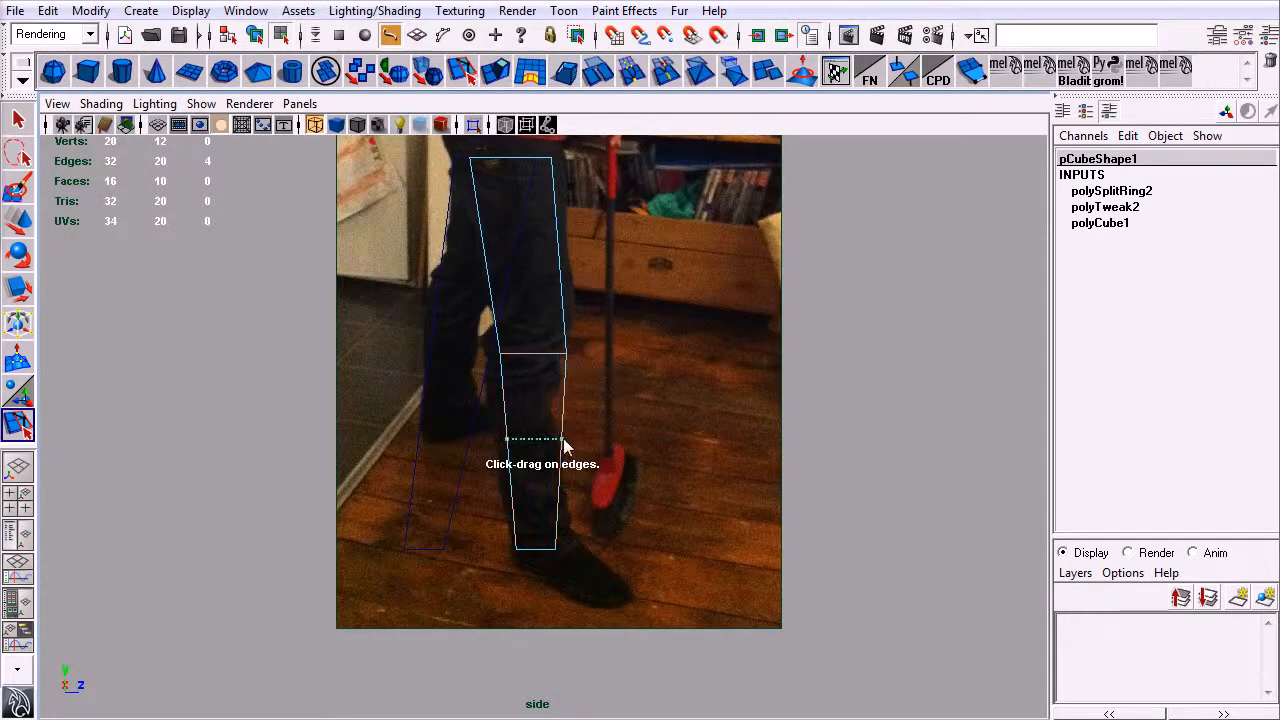
{"action": "left_click", "coordinate": [563, 439]}
{"action": "key", "text": "w"}
{"action": "left_click_drag", "start_coordinate": [612, 439], "coordinate": [603, 441]}
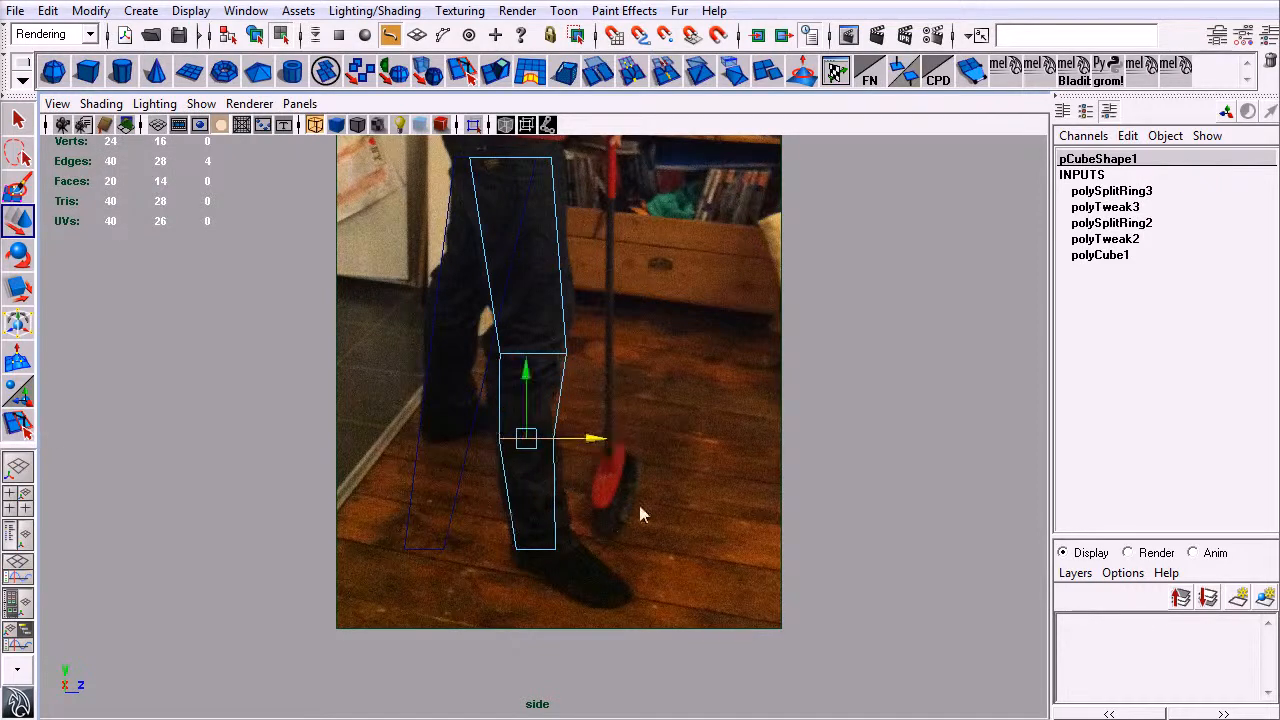
- Insert a horizontal edge loop around the middle of the rear leg in the front view
{"action": "key", "text": "space"}
{"action": "left_click_drag", "start_coordinate": [643, 500], "coordinate": [645, 530]}
{"action": "middle_click_drag", "start_coordinate": [627, 456], "coordinate": [659, 415], "text": "alt"}
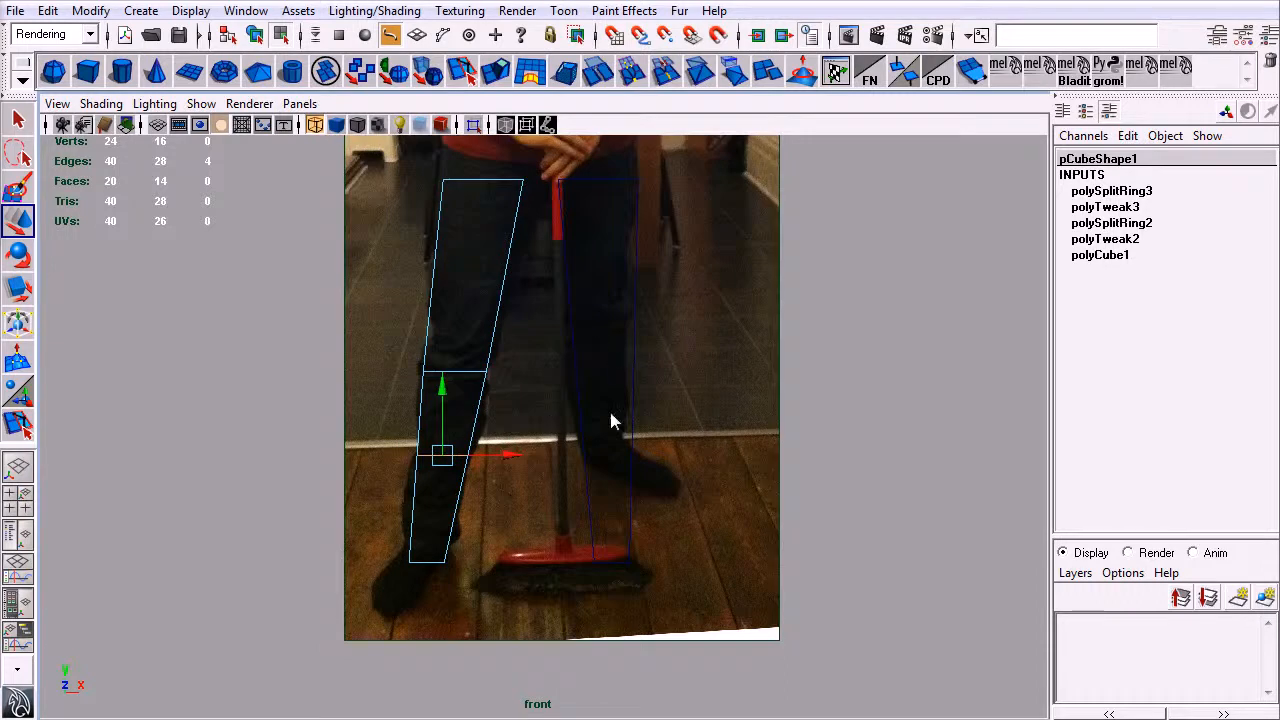
{"action": "middle_click_drag", "start_coordinate": [622, 358], "coordinate": [612, 443], "text": "alt"}
{"action": "left_click", "coordinate": [607, 438]}
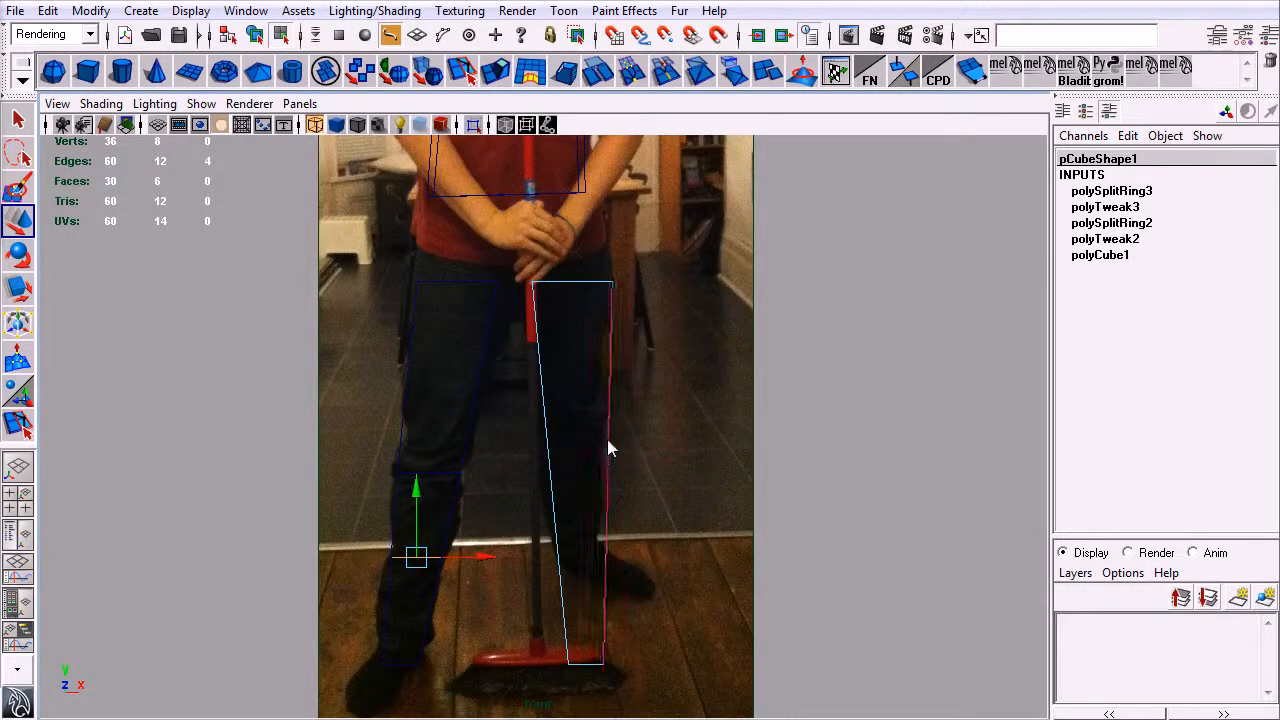
{"action": "left_click", "coordinate": [610, 452]}
{"action": "right_click_drag", "start_coordinate": [624, 480], "coordinate": [638, 502], "text": "ctrl"}
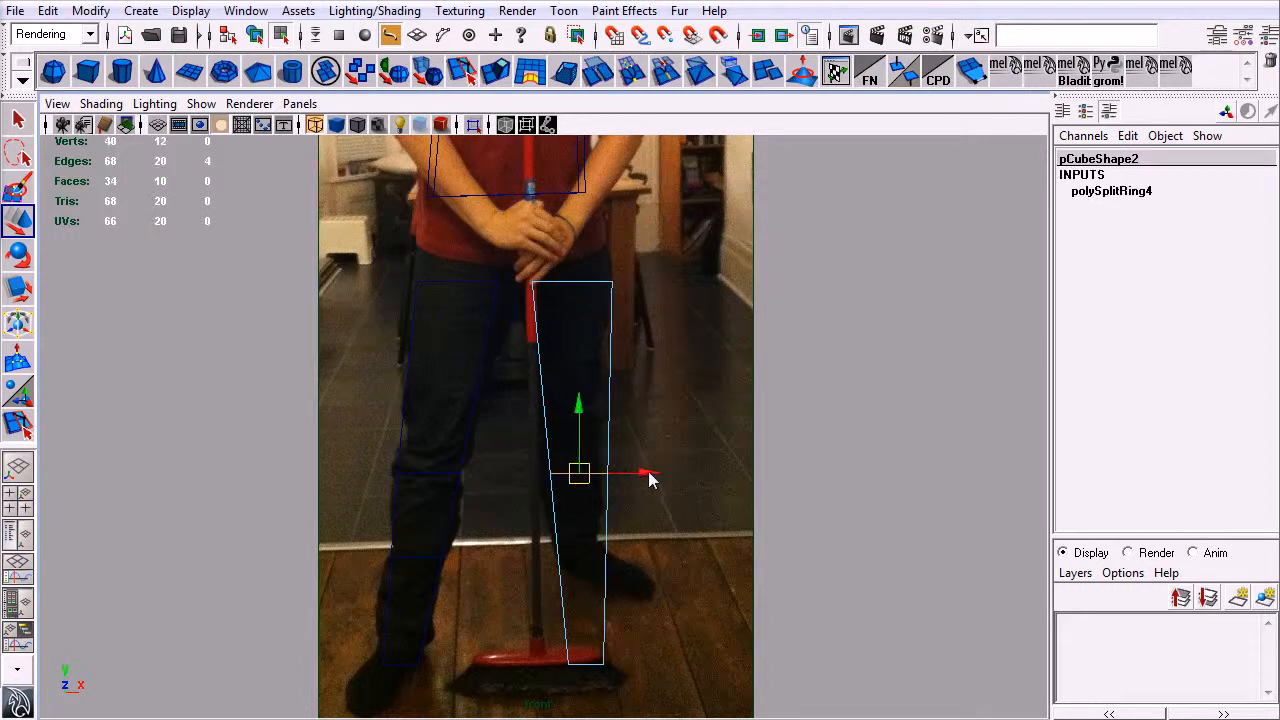
- Rotate the rear leg's ankle and knee vertex loops about the vertical axis in the side view
{"action": "key", "text": "space"}
{"action": "left_click_drag", "start_coordinate": [651, 563], "coordinate": [690, 563]}
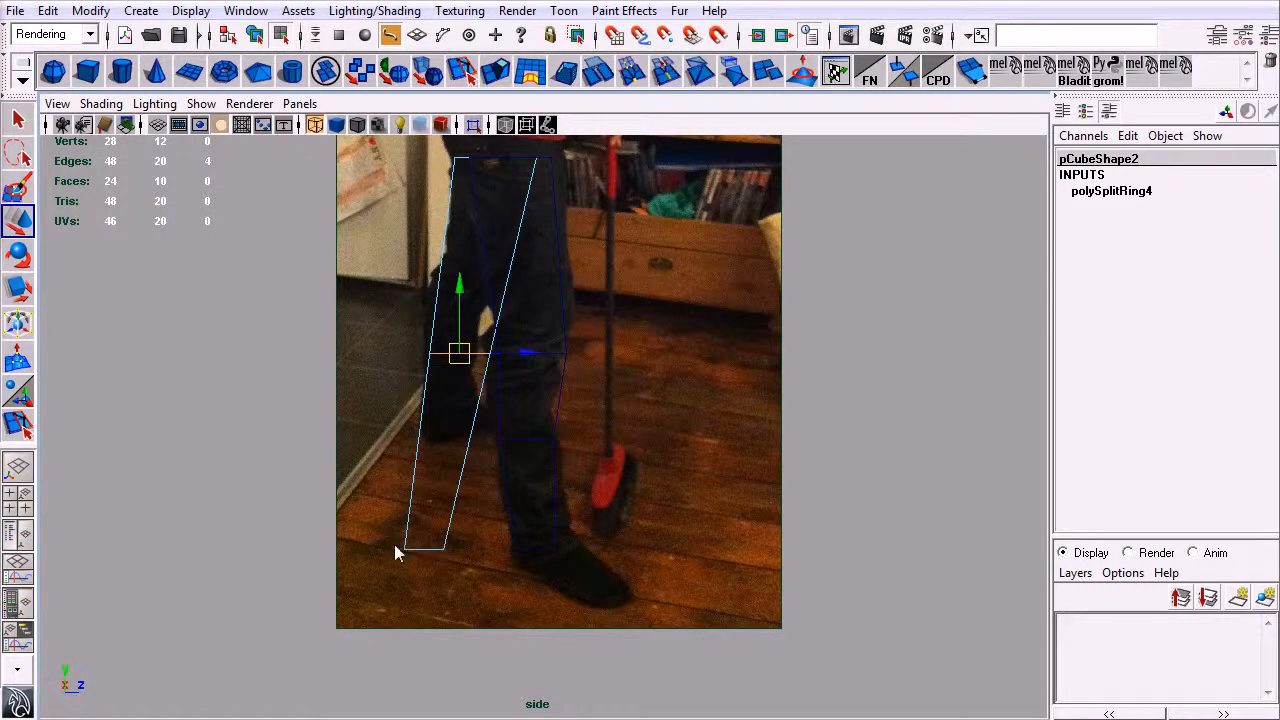
{"action": "left_click_drag", "start_coordinate": [379, 521], "coordinate": [443, 565]}
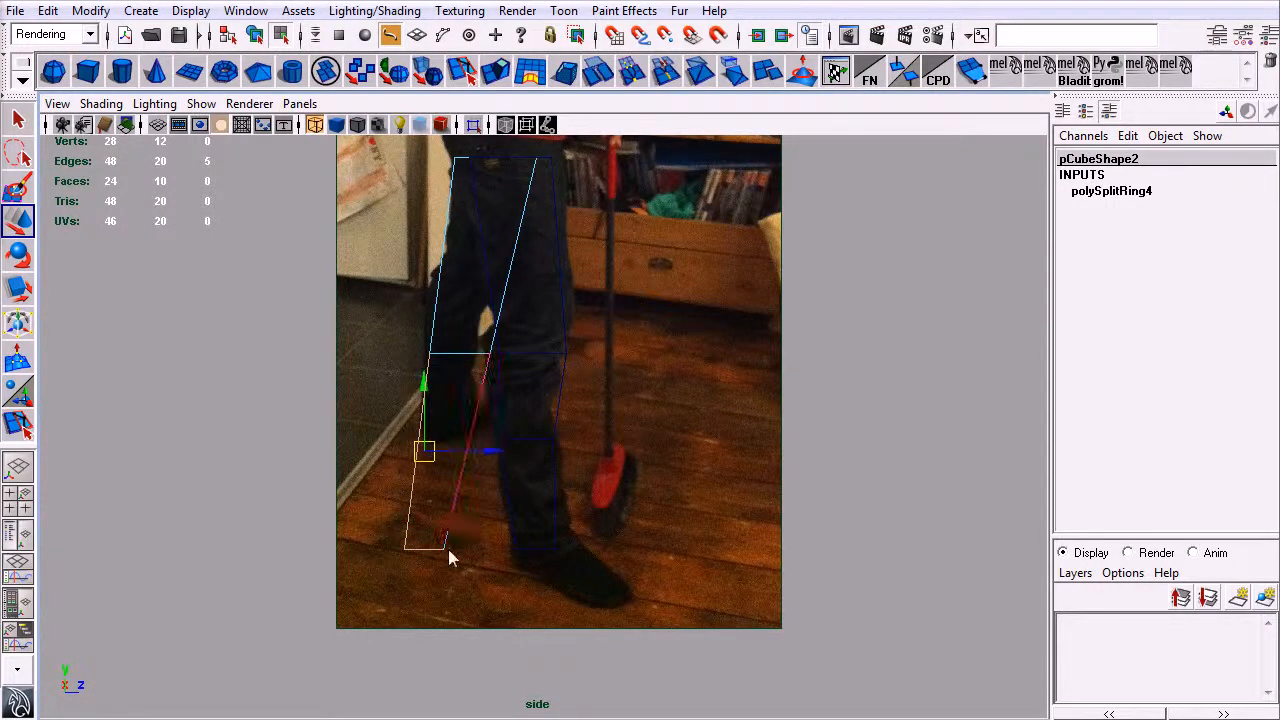
{"action": "right_click_drag", "start_coordinate": [448, 552], "coordinate": [380, 518]}
{"action": "left_click_drag", "start_coordinate": [369, 515], "coordinate": [481, 545]}
{"action": "key", "text": "e"}
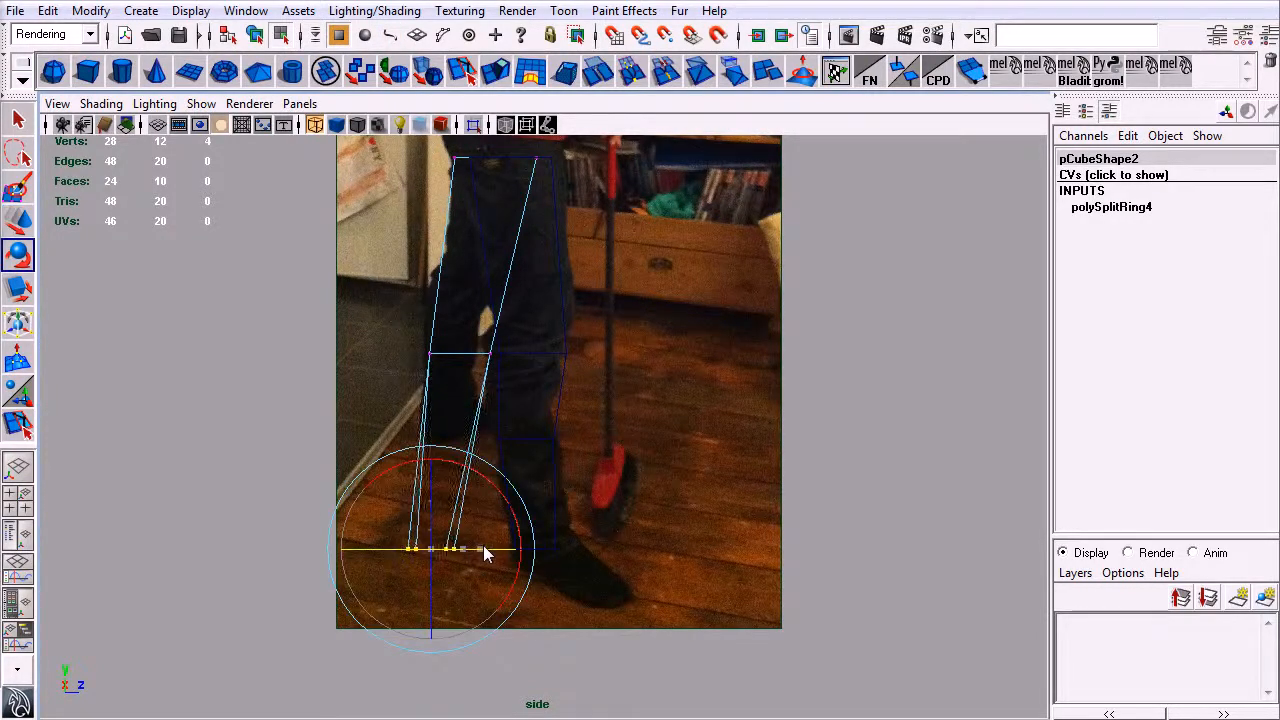
{"action": "left_click_drag", "start_coordinate": [384, 311], "coordinate": [497, 382]}
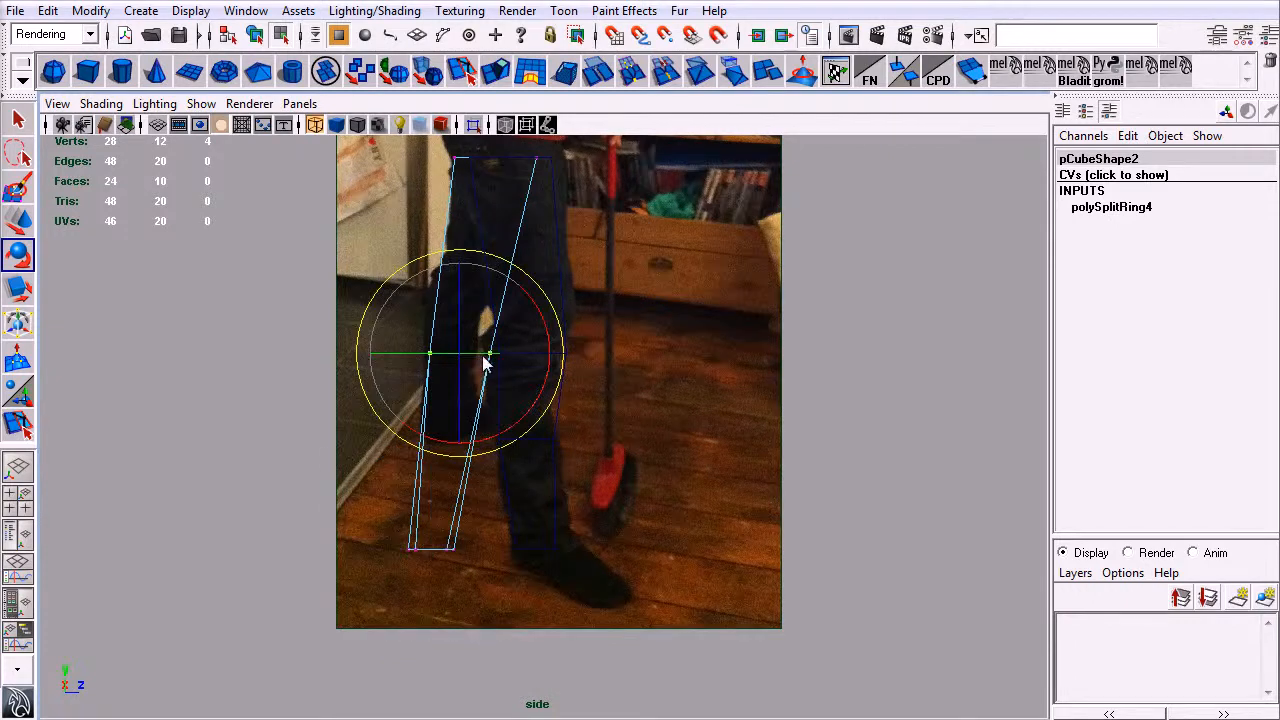
{"action": "middle_click_drag", "start_coordinate": [567, 321], "coordinate": [547, 343], "text": "alt"}
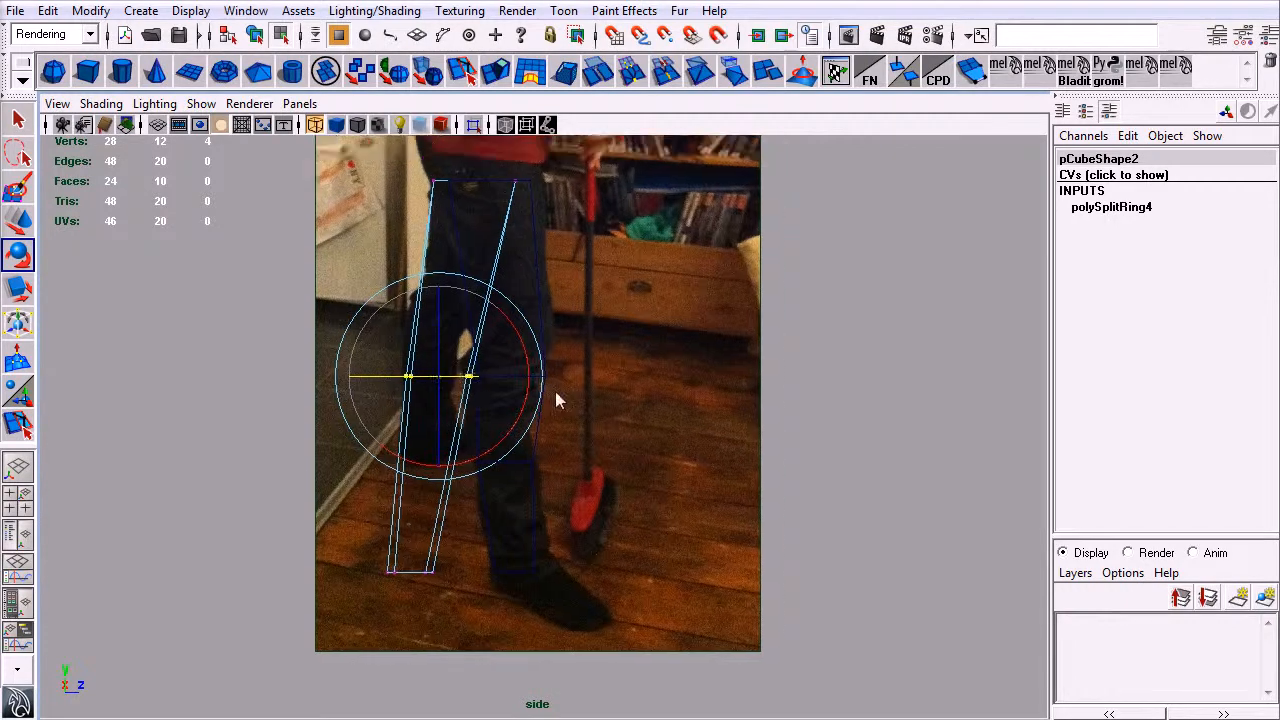
- Rotate the forward leg's ankle, calf and knee vertex loops about the vertical axis in the side view
{"action": "key", "text": "space"}
{"action": "right_click_drag", "start_coordinate": [530, 577], "coordinate": [492, 577]}
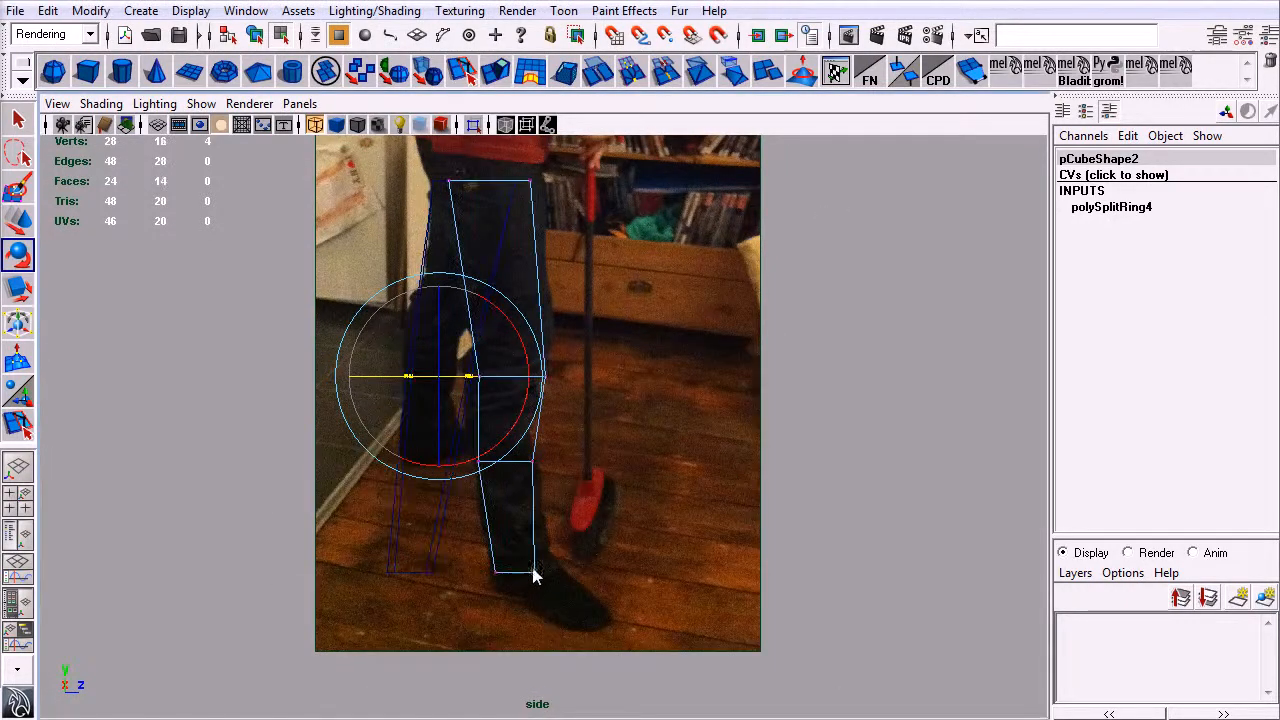
{"action": "left_click_drag", "start_coordinate": [482, 530], "coordinate": [513, 533]}
{"action": "left_click_drag", "start_coordinate": [463, 440], "coordinate": [531, 460]}
{"action": "left_click_drag", "start_coordinate": [432, 316], "coordinate": [544, 373]}
{"action": "left_click_drag", "start_coordinate": [487, 553], "coordinate": [545, 593]}
{"action": "left_click_drag", "start_coordinate": [449, 440], "coordinate": [541, 484]}
{"action": "left_click_drag", "start_coordinate": [538, 461], "coordinate": [527, 455]}
{"action": "left_click_drag", "start_coordinate": [437, 329], "coordinate": [560, 400]}
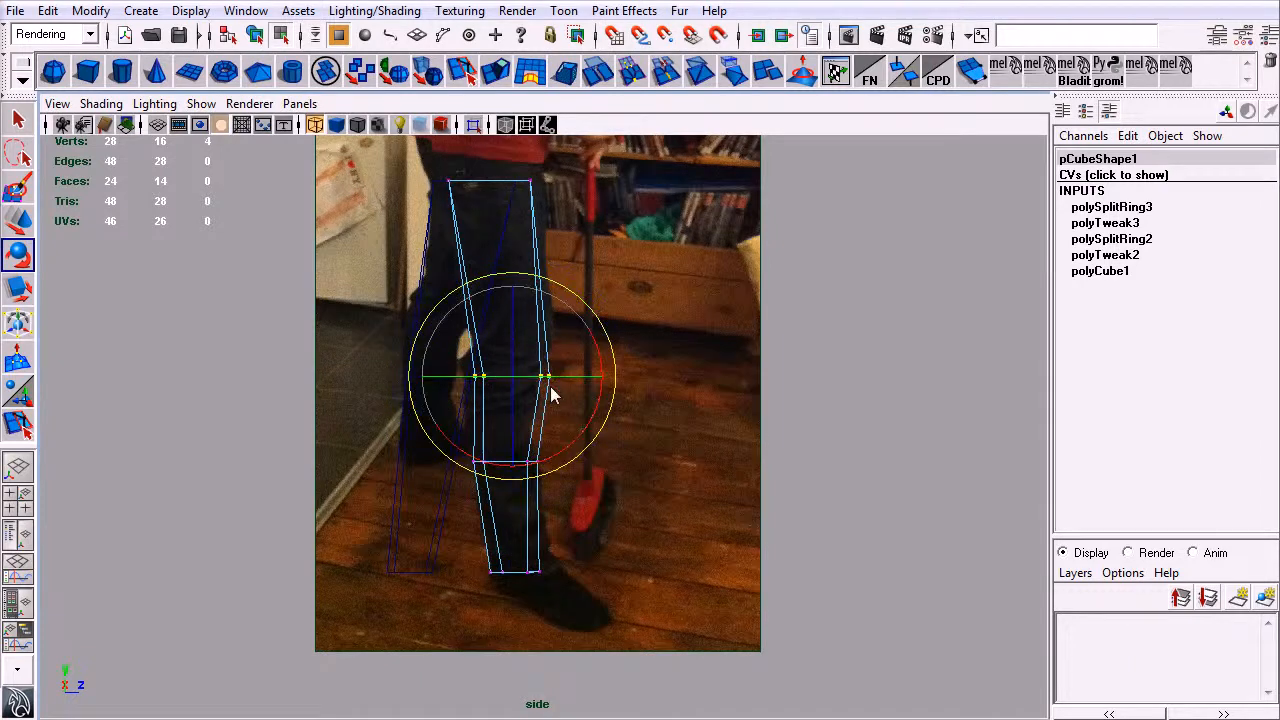
- Insert an edge loop around the rear leg's upper calf in the perspective view
{"action": "key", "text": "space"}
{"action": "left_click_drag", "start_coordinate": [631, 433], "coordinate": [571, 494], "text": "alt"}
{"action": "right_click_drag", "start_coordinate": [571, 494], "coordinate": [693, 440], "text": "alt"}
{"action": "middle_click_drag", "start_coordinate": [693, 440], "coordinate": [697, 317], "text": "alt"}
{"action": "left_click_drag", "start_coordinate": [697, 317], "coordinate": [628, 388], "text": "alt"}
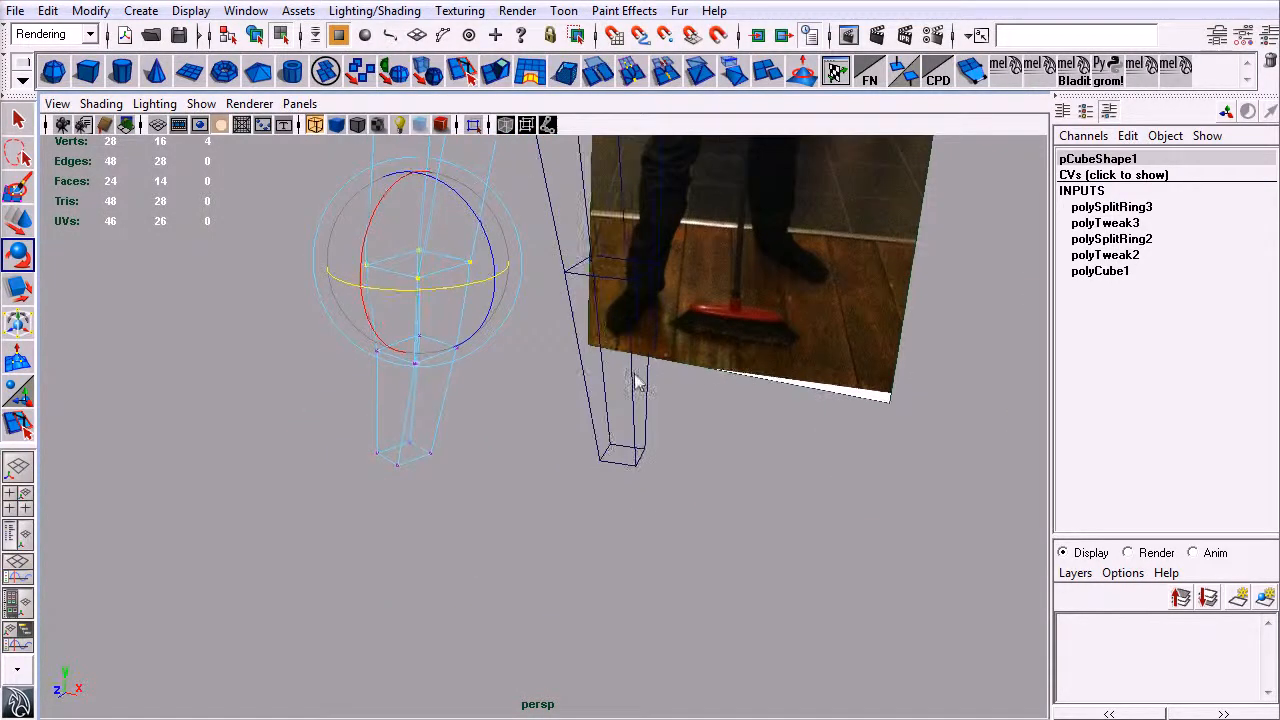
{"action": "left_click", "coordinate": [641, 402]}
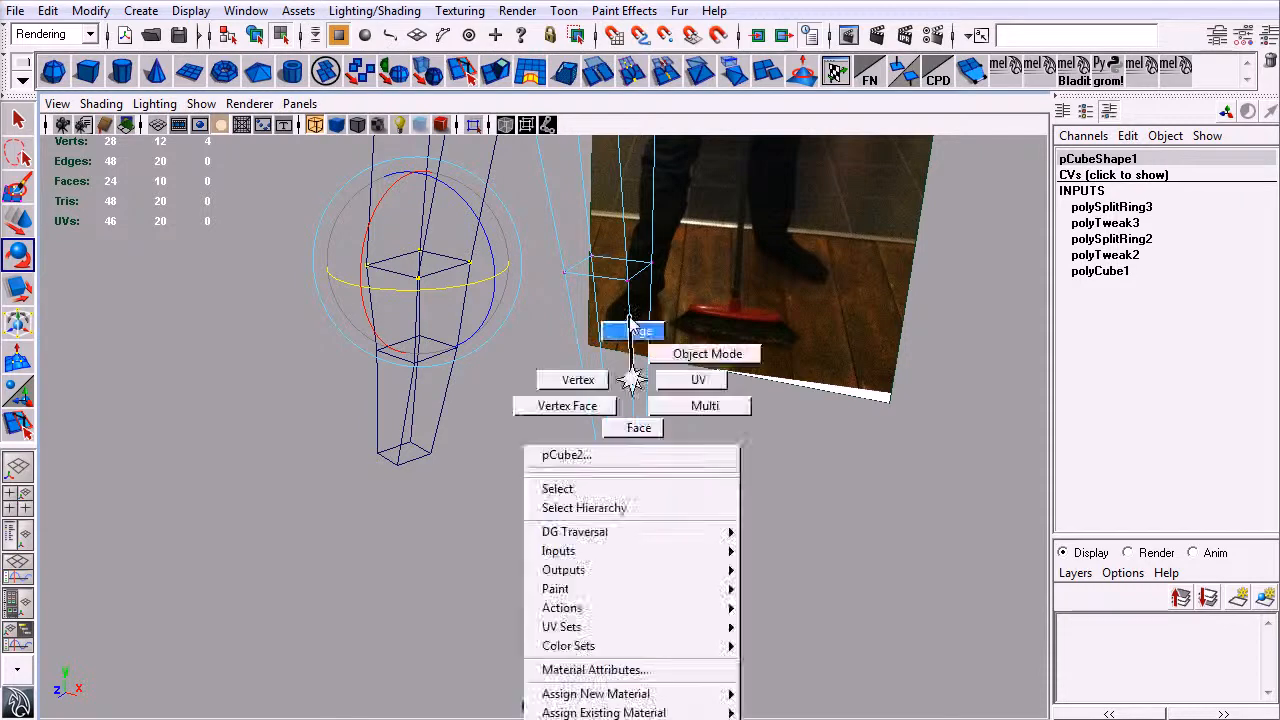
{"action": "left_click", "coordinate": [632, 376]}
{"action": "key", "text": "g"}
{"action": "left_click_drag", "start_coordinate": [660, 409], "coordinate": [814, 408], "text": "alt"}
{"action": "left_click_drag", "start_coordinate": [684, 443], "coordinate": [677, 416], "text": "alt"}
{"action": "key", "text": "w"}
{"action": "left_click_drag", "start_coordinate": [537, 400], "coordinate": [724, 496], "text": "alt"}
{"action": "key", "text": "ctrl+z"}
{"action": "key", "text": "ctrl+z"}
{"action": "key", "text": "ctrl+z"}
- Add a cube for the foot and move it to the forward leg's ankle, at X about -7.35
{"action": "left_click_drag", "start_coordinate": [705, 488], "coordinate": [664, 418]}
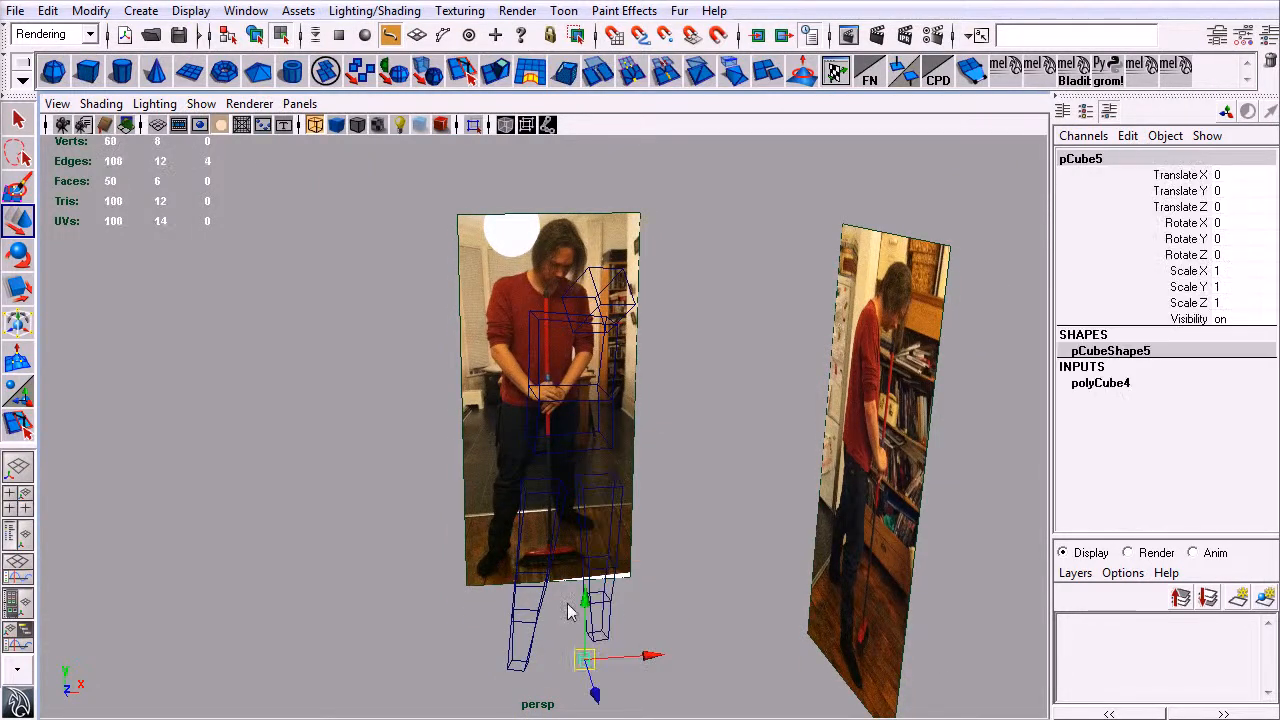
{"action": "left_click_drag", "start_coordinate": [605, 626], "coordinate": [598, 450], "text": "alt"}
{"action": "key", "text": "space"}
{"action": "left_click_drag", "start_coordinate": [606, 540], "coordinate": [608, 569]}
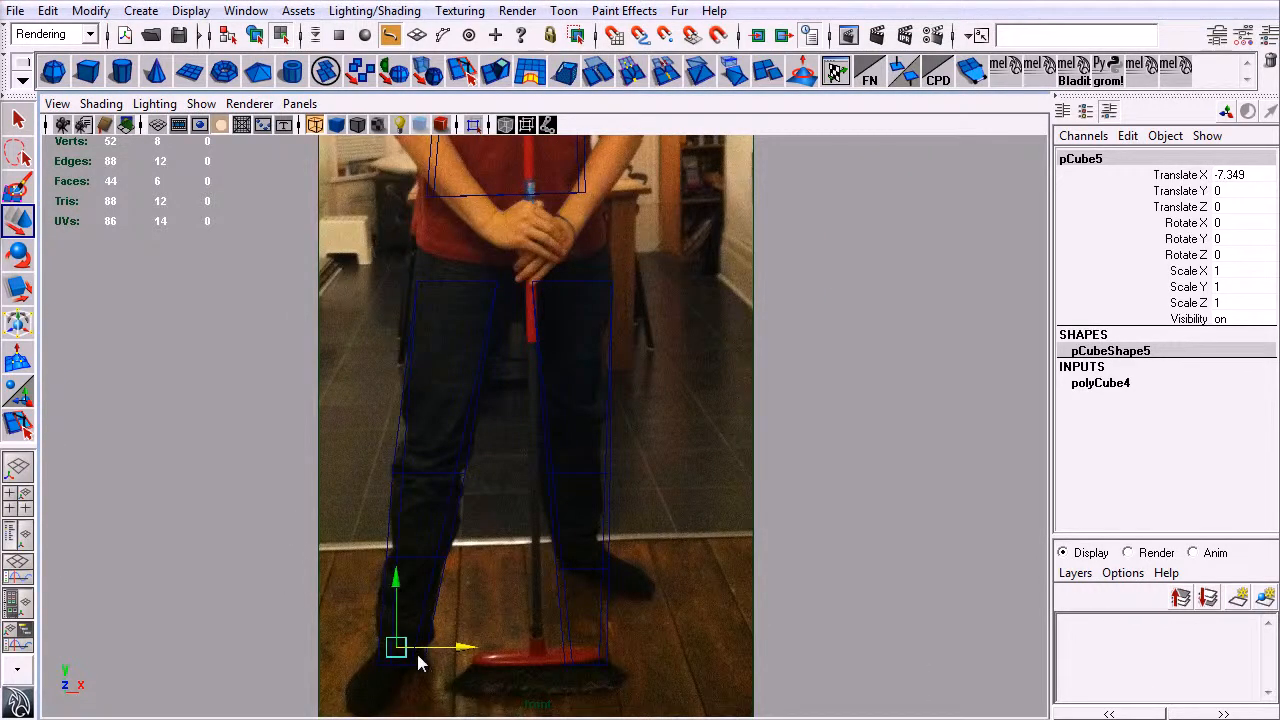
- Rotate the foot cube about -17.2 degrees around Y and scale it to about 1.56 in X and 8.63 in Z
{"action": "key", "text": "r"}
{"action": "key", "text": "e"}
{"action": "left_click_drag", "start_coordinate": [434, 651], "coordinate": [162, 686]}
{"action": "key", "text": "r"}
{"action": "left_click_drag", "start_coordinate": [484, 651], "coordinate": [530, 648]}
{"action": "key", "text": "w"}
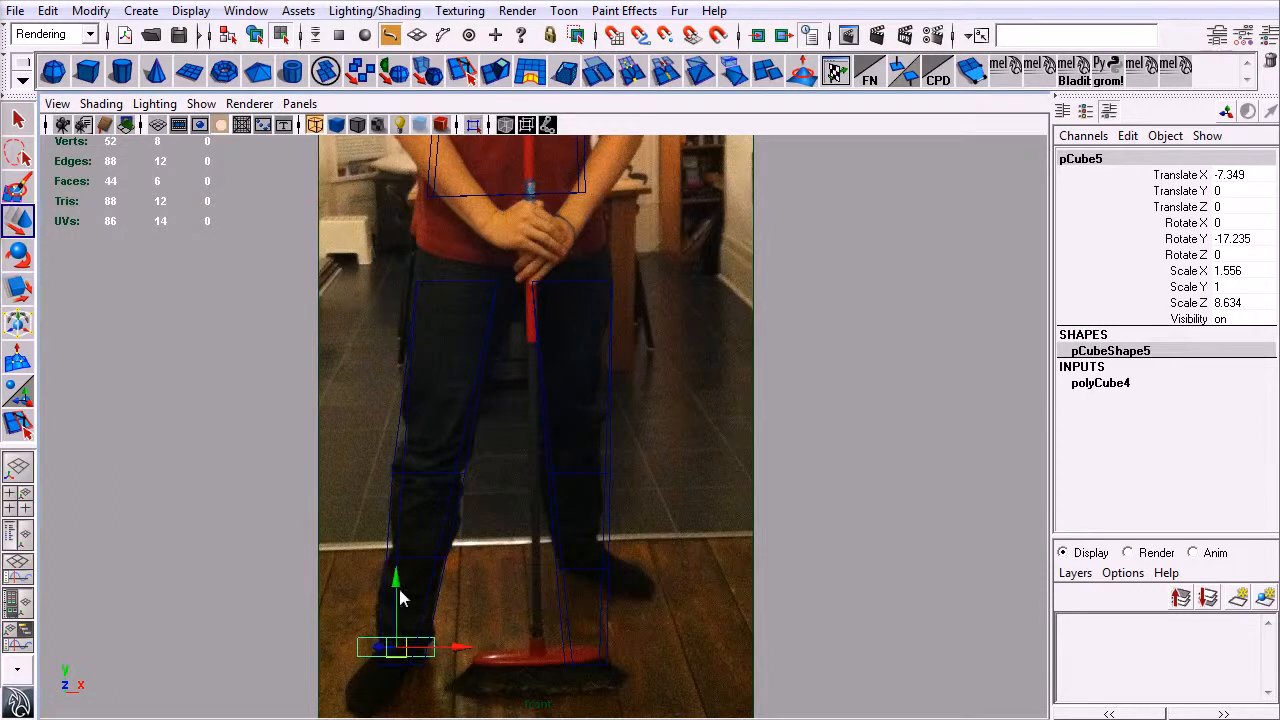
- Move the foot cube under the ankle to about X -8.17, Y -0.63, Z 0.98 and set its Z scale to about 4.98
{"action": "left_click_drag", "start_coordinate": [398, 594], "coordinate": [398, 597]}
{"action": "left_click_drag", "start_coordinate": [449, 664], "coordinate": [615, 684]}
{"action": "key", "text": "space"}
{"action": "key", "text": "space"}
{"action": "left_click_drag", "start_coordinate": [614, 597], "coordinate": [624, 518]}
{"action": "key", "text": "r"}
{"action": "key", "text": "w"}
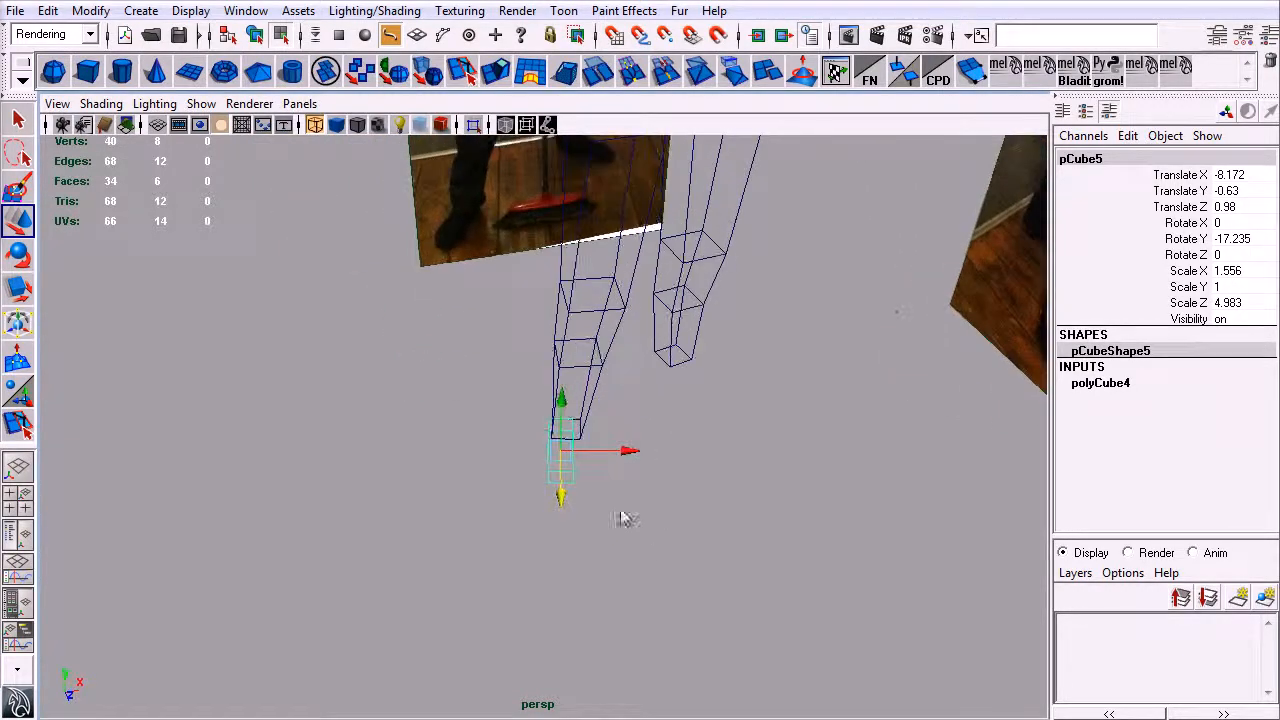
- Scale the foot block and move its outer toe vertices to taper the front of the foot
{"action": "key", "text": "space"}
{"action": "left_click", "coordinate": [648, 558]}
{"action": "key", "text": "r"}
{"action": "left_click_drag", "start_coordinate": [651, 452], "coordinate": [489, 571]}
{"action": "key", "text": "w"}
{"action": "key", "text": "q"}
{"action": "right_click_drag", "start_coordinate": [455, 558], "coordinate": [457, 557]}
{"action": "key", "text": "w"}
{"action": "left_click_drag", "start_coordinate": [470, 620], "coordinate": [470, 603]}
{"action": "left_click_drag", "start_coordinate": [536, 556], "coordinate": [533, 554]}
{"action": "key", "text": "q"}
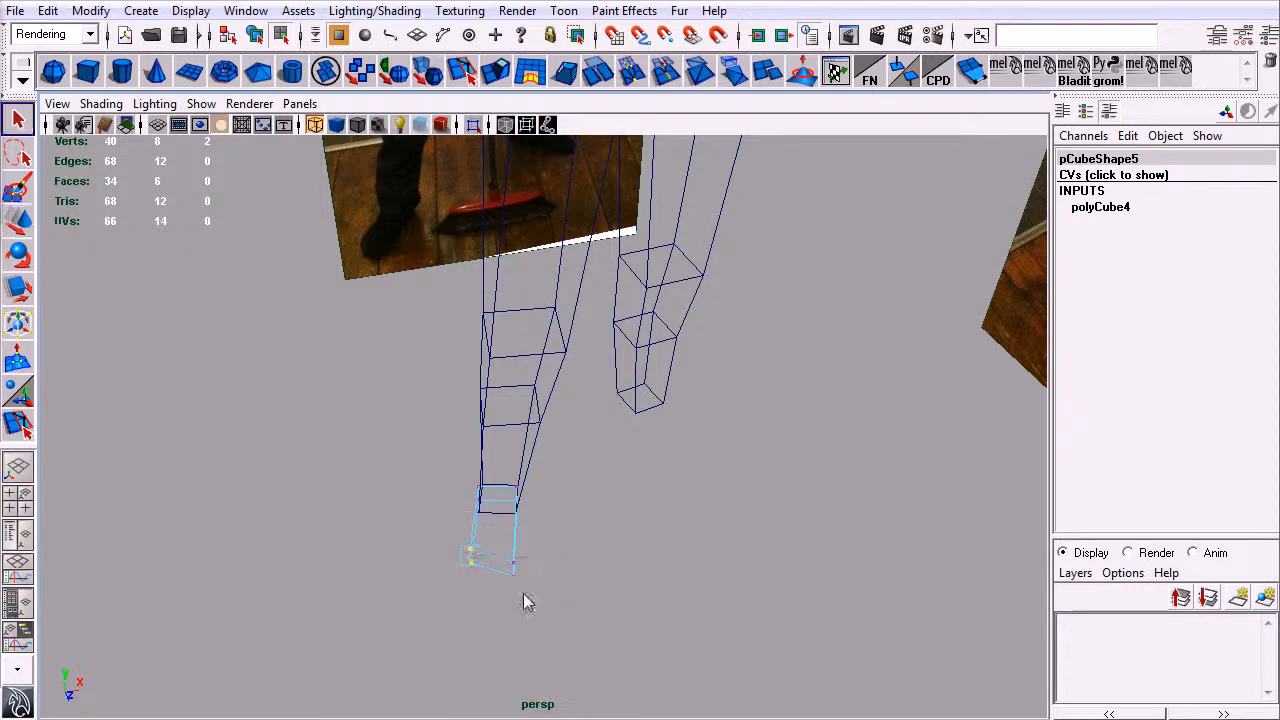
- Insert a lengthwise edge loop down the middle of the foot block and adjust the toe vertices to round the front
{"action": "key", "text": "y"}
{"action": "left_click", "coordinate": [497, 563]}
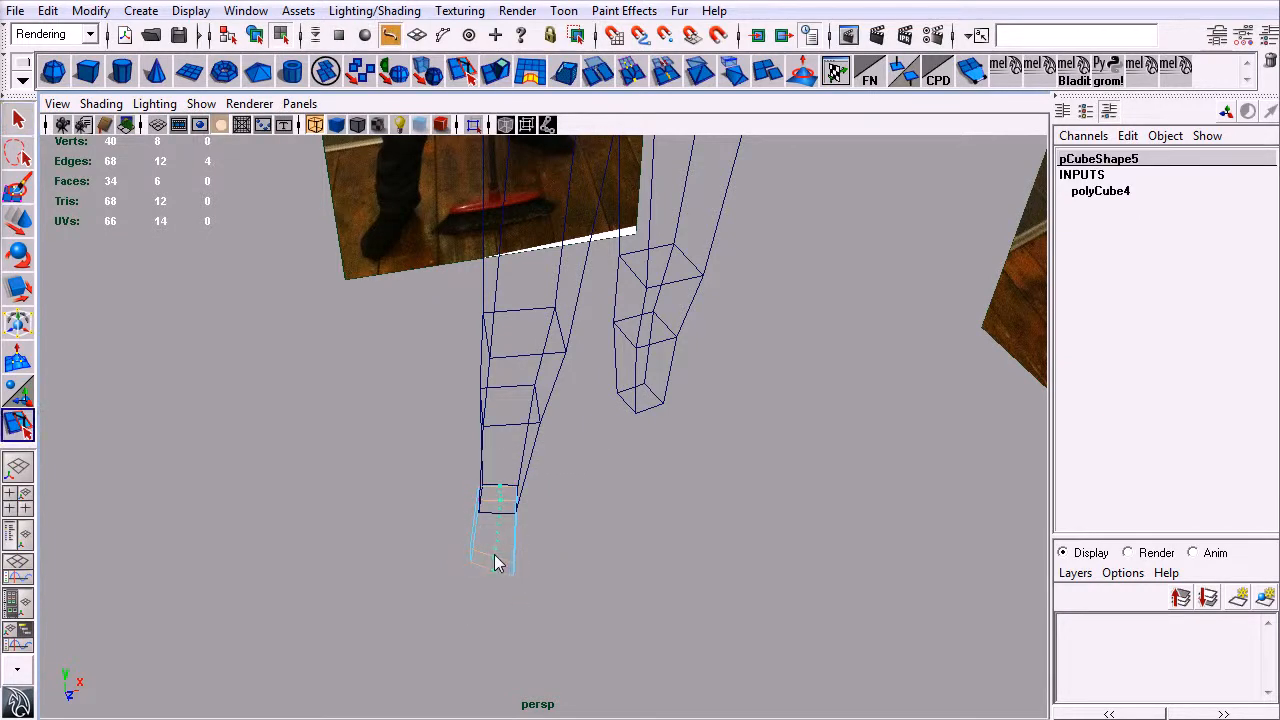
{"action": "key", "text": "q"}
{"action": "right_click_drag", "start_coordinate": [500, 510], "coordinate": [450, 508]}
{"action": "key", "text": "w"}
{"action": "left_click_drag", "start_coordinate": [455, 530], "coordinate": [491, 634]}
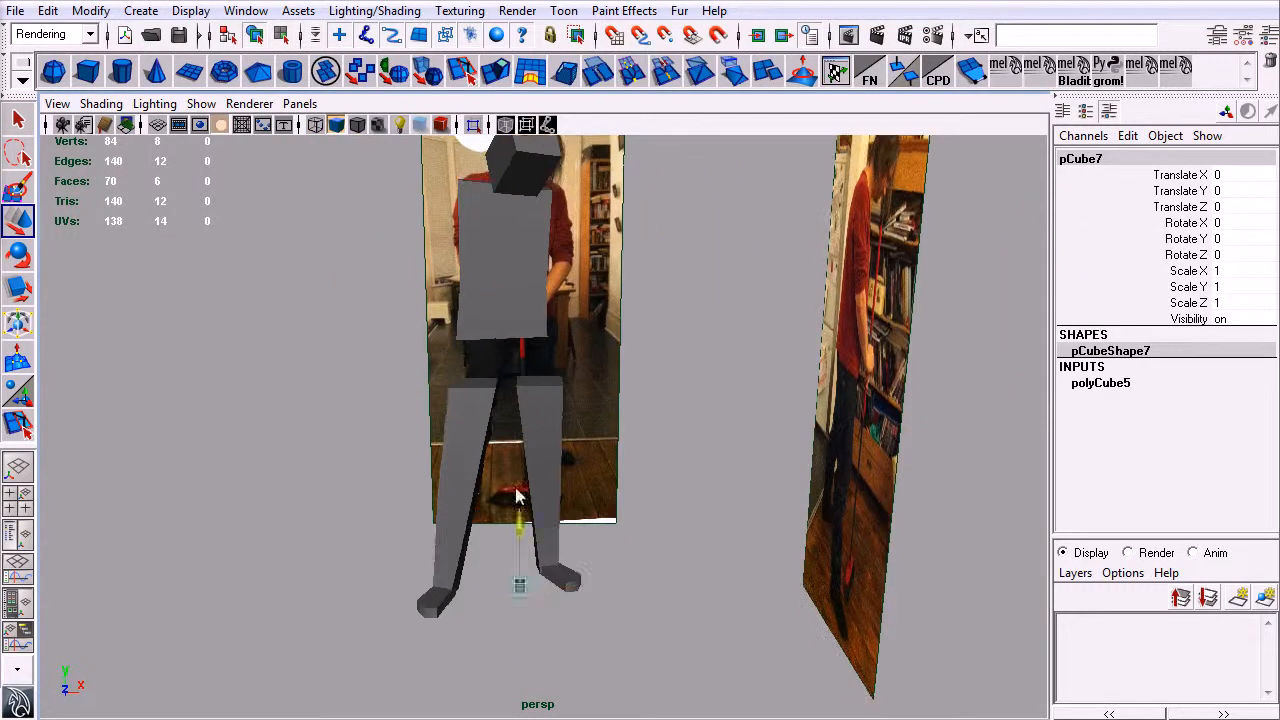
- Move the new arm cube up to the shoulder on the forward leg's side, at about X -5.41, Y 35.64
{"action": "left_click_drag", "start_coordinate": [517, 491], "coordinate": [520, 124]}
{"action": "middle_click_drag", "start_coordinate": [567, 202], "coordinate": [666, 299], "text": "alt"}
{"action": "left_click_drag", "start_coordinate": [668, 305], "coordinate": [600, 300]}
{"action": "key", "text": "space"}
{"action": "left_click_drag", "start_coordinate": [562, 458], "coordinate": [565, 494]}
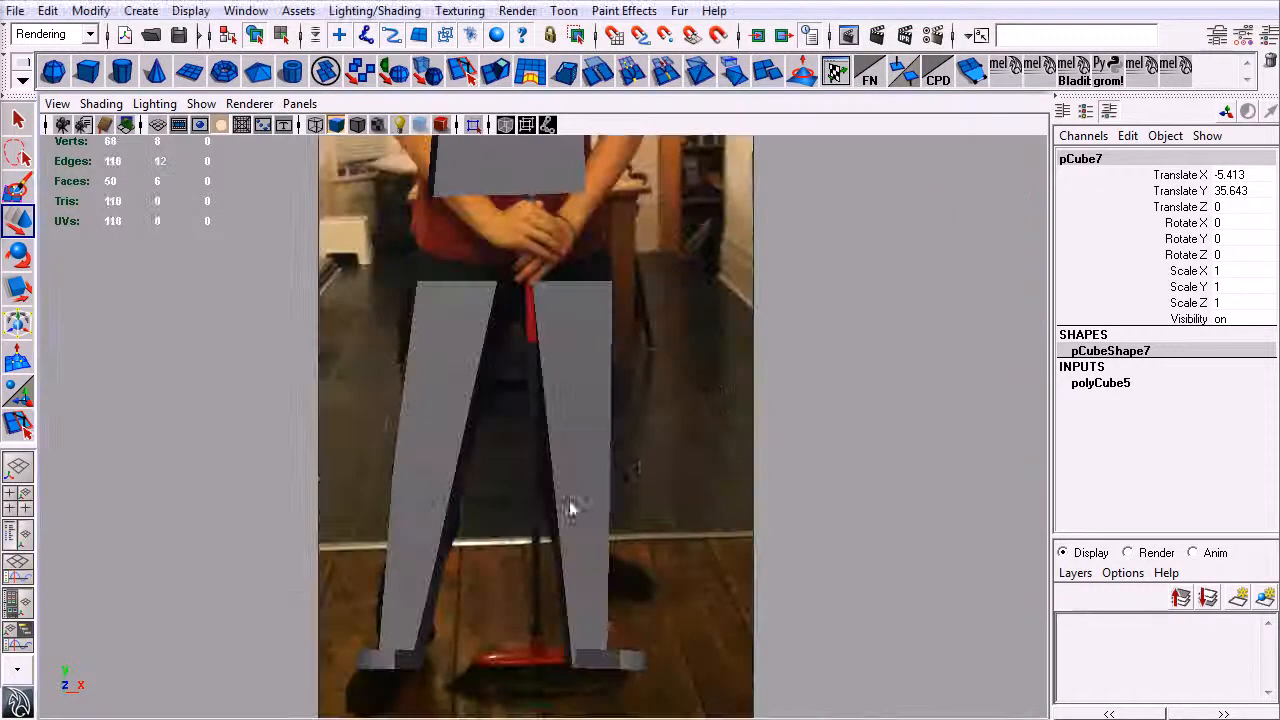
- Scale the arm cube uniformly to about 2.07 and place it over the photographed shoulder at about X -5.62, Y 36.09 in wireframe
{"action": "middle_click_drag", "start_coordinate": [708, 400], "coordinate": [728, 699], "text": "alt"}
{"action": "key", "text": "4"}
{"action": "middle_click_drag", "start_coordinate": [669, 396], "coordinate": [736, 493], "text": "alt"}
{"action": "scroll", "coordinate": [697, 492], "scroll_direction": "up", "scroll_amount": 3}
{"action": "key", "text": "r"}
{"action": "left_click_drag", "start_coordinate": [523, 350], "coordinate": [547, 363]}
{"action": "key", "text": "w"}
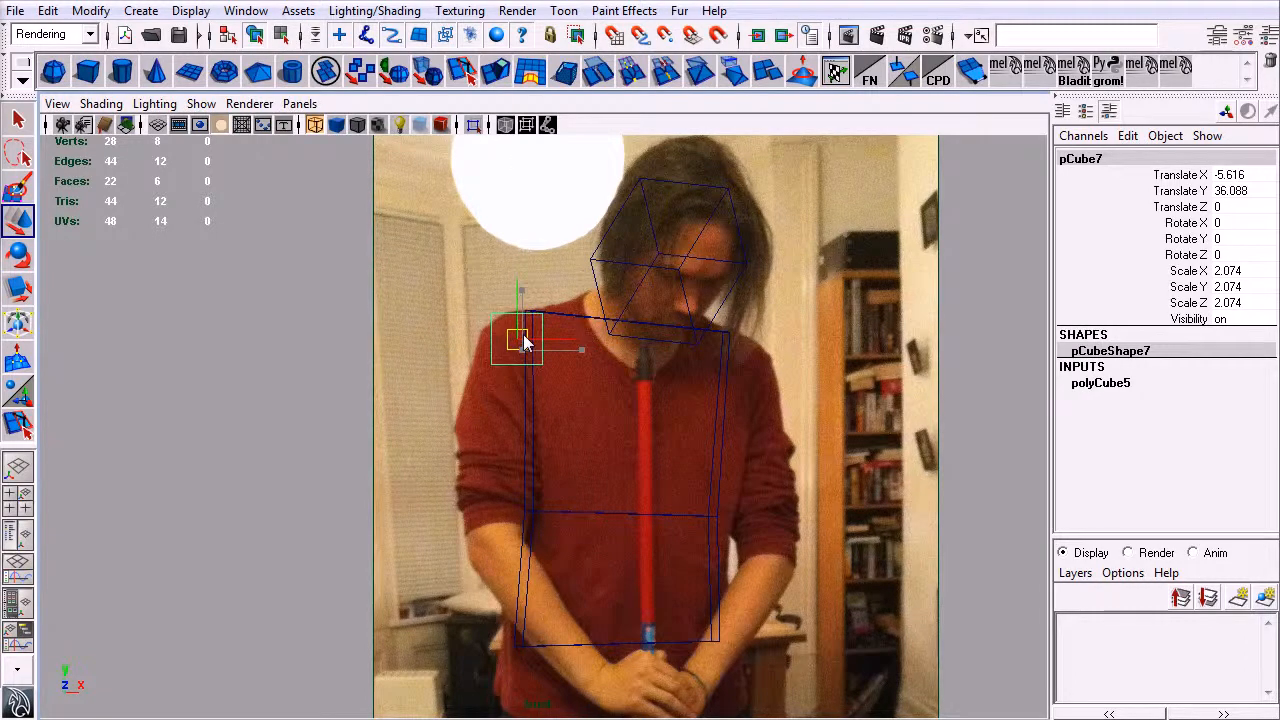
- Move the shoulder cube's corner vertices in the front view to follow the outline of the photographed shoulder and sleeve
{"action": "key", "text": "q"}
{"action": "mouse_move", "coordinate": [475, 313]}
{"action": "right_mouse_down"}
{"action": "mouse_move", "coordinate": [436, 314]}
{"action": "mouse_move", "coordinate": [477, 309]}
{"action": "right_mouse_up"}
{"action": "left_click", "coordinate": [488, 323]}
{"action": "key", "text": "w"}
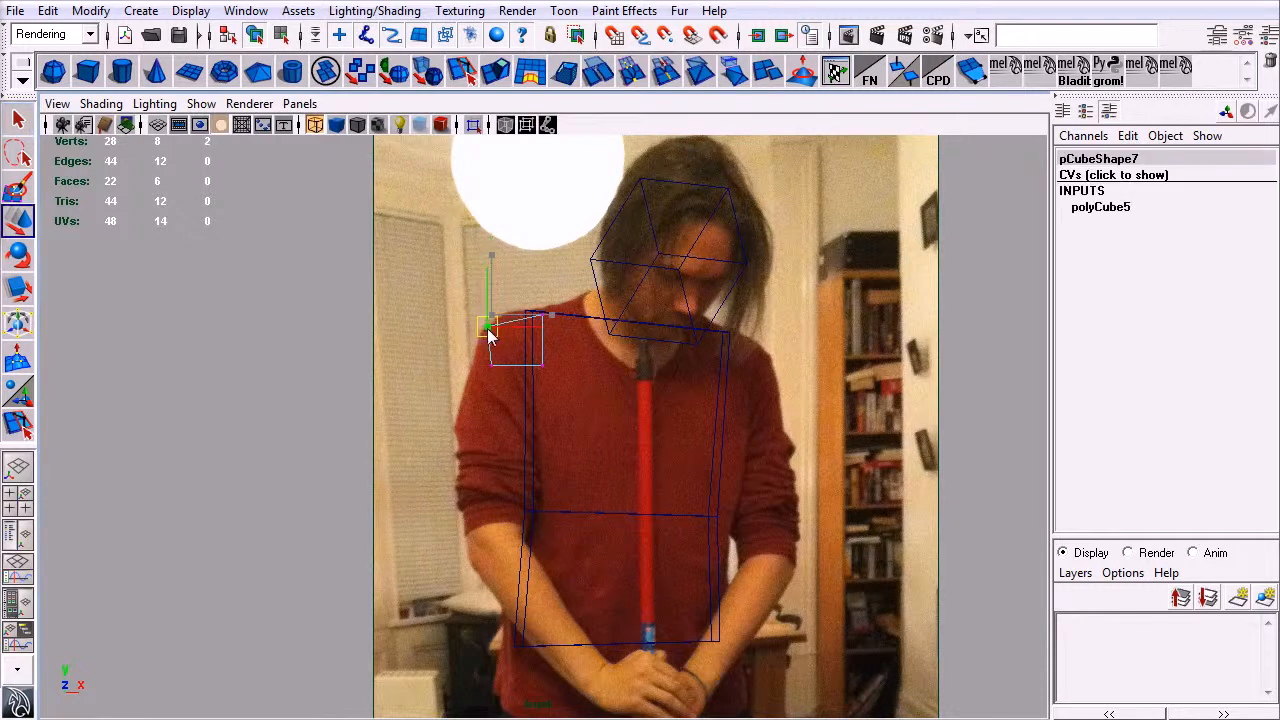
{"action": "left_click", "coordinate": [539, 316]}
{"action": "left_click_drag", "start_coordinate": [546, 317], "coordinate": [534, 310]}
{"action": "left_click_drag", "start_coordinate": [527, 344], "coordinate": [559, 389]}
{"action": "left_click_drag", "start_coordinate": [542, 366], "coordinate": [471, 380]}
{"action": "key", "text": "q"}
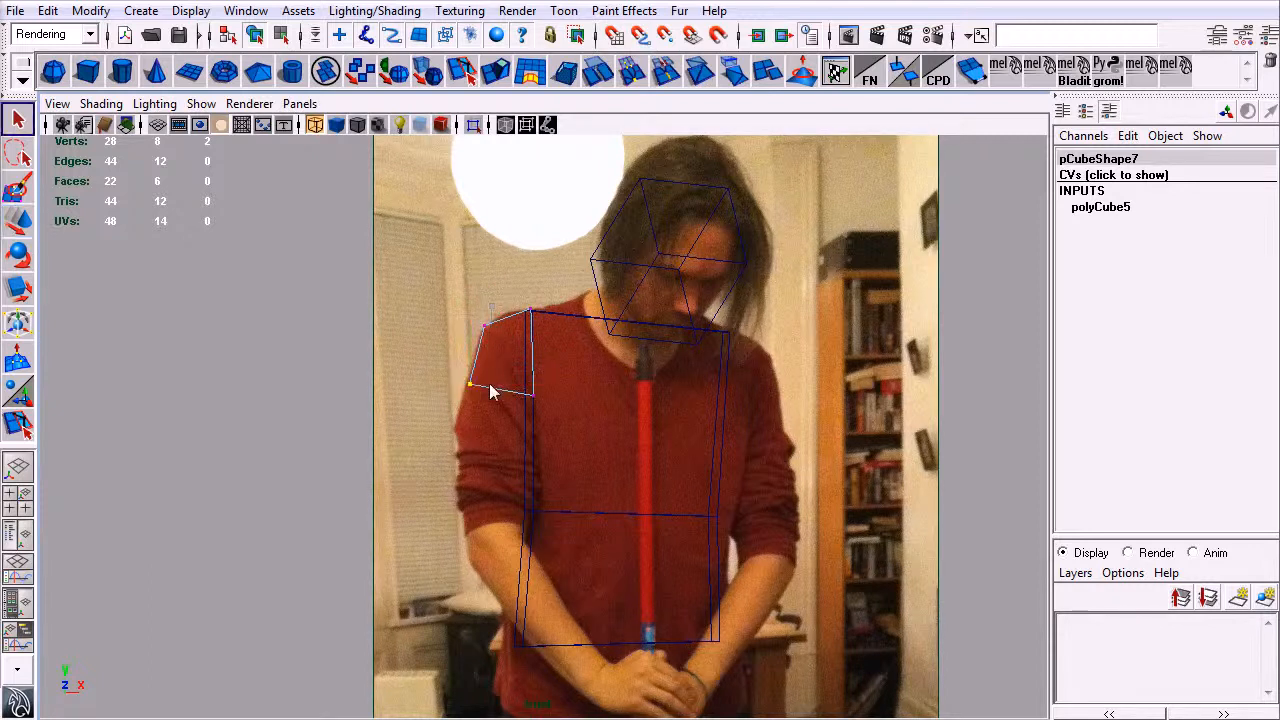
- Extrude the shoulder block's lower face down to the photographed elbow in the front view
{"action": "right_click_drag", "start_coordinate": [494, 422], "coordinate": [483, 408]}
{"action": "left_click_drag", "start_coordinate": [452, 368], "coordinate": [546, 418]}
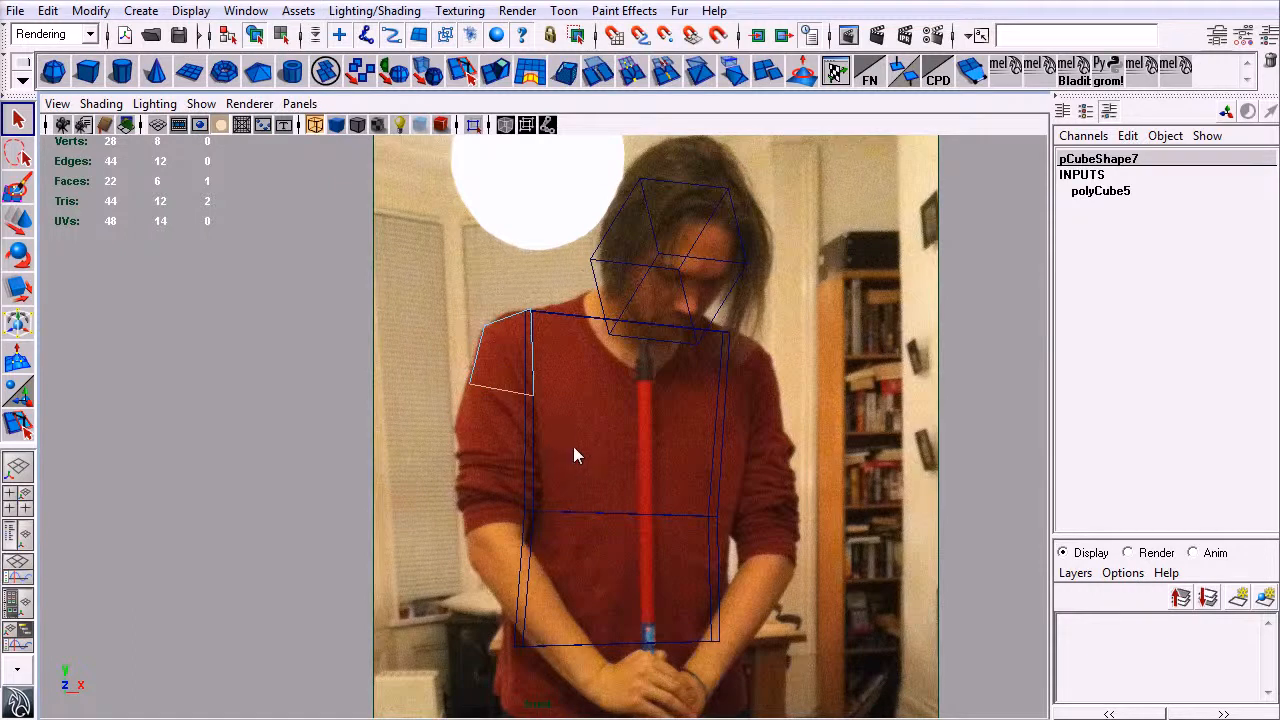
{"action": "key", "text": "ctrl+e"}
{"action": "left_click_drag", "start_coordinate": [502, 395], "coordinate": [495, 523]}
- Rotate and lower the extruded face so the upper arm ends at an angle along the sleeve's edge
{"action": "key", "text": "e"}
{"action": "left_click_drag", "start_coordinate": [513, 444], "coordinate": [507, 441]}
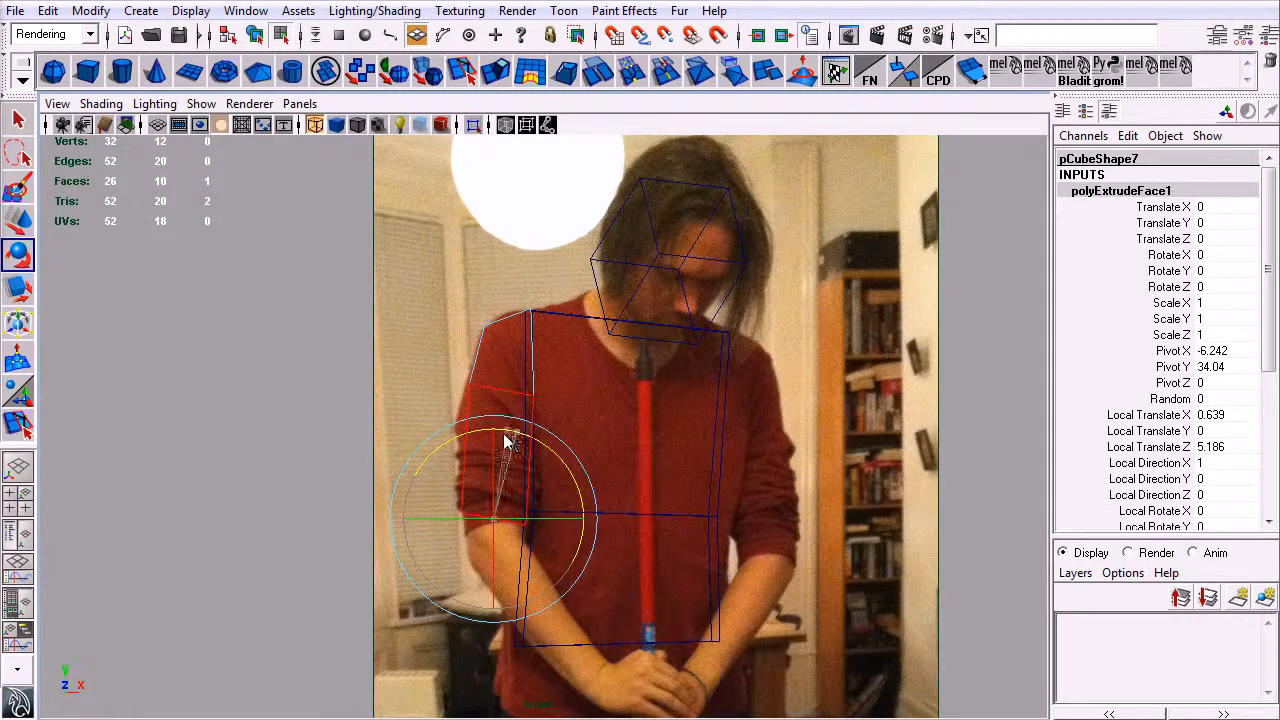
{"action": "key", "text": "w"}
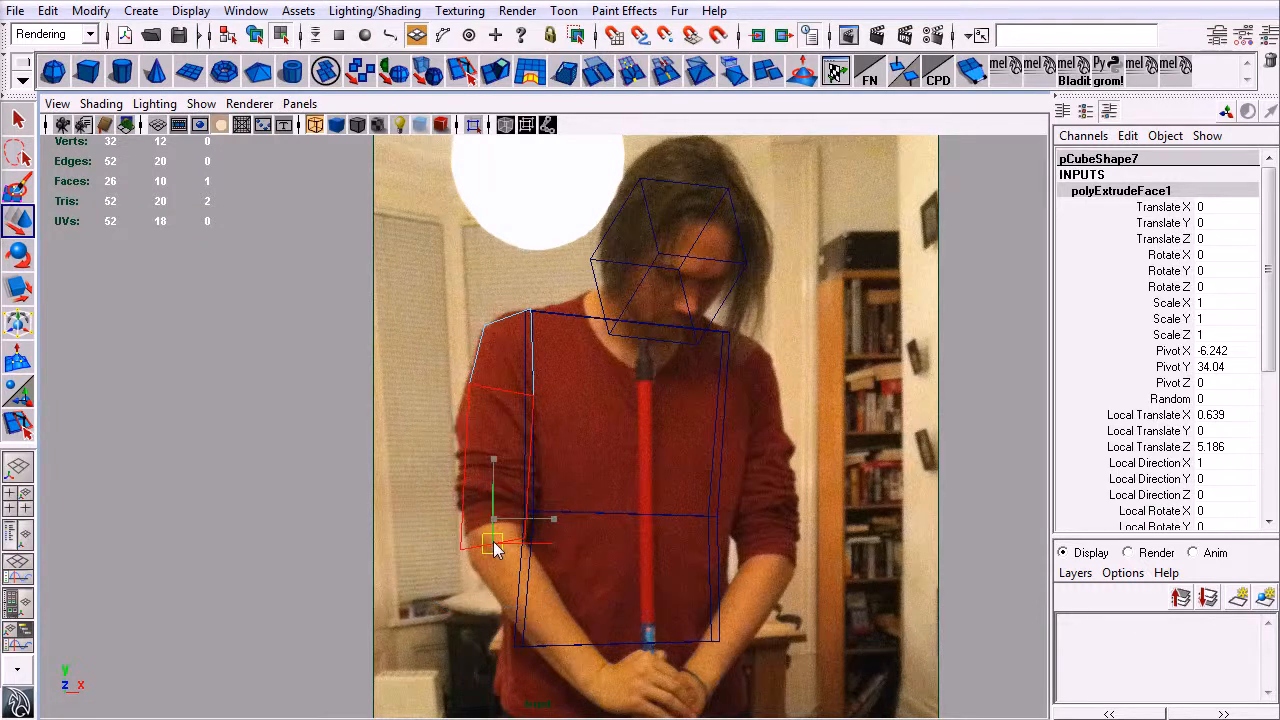
{"action": "key", "text": "e"}
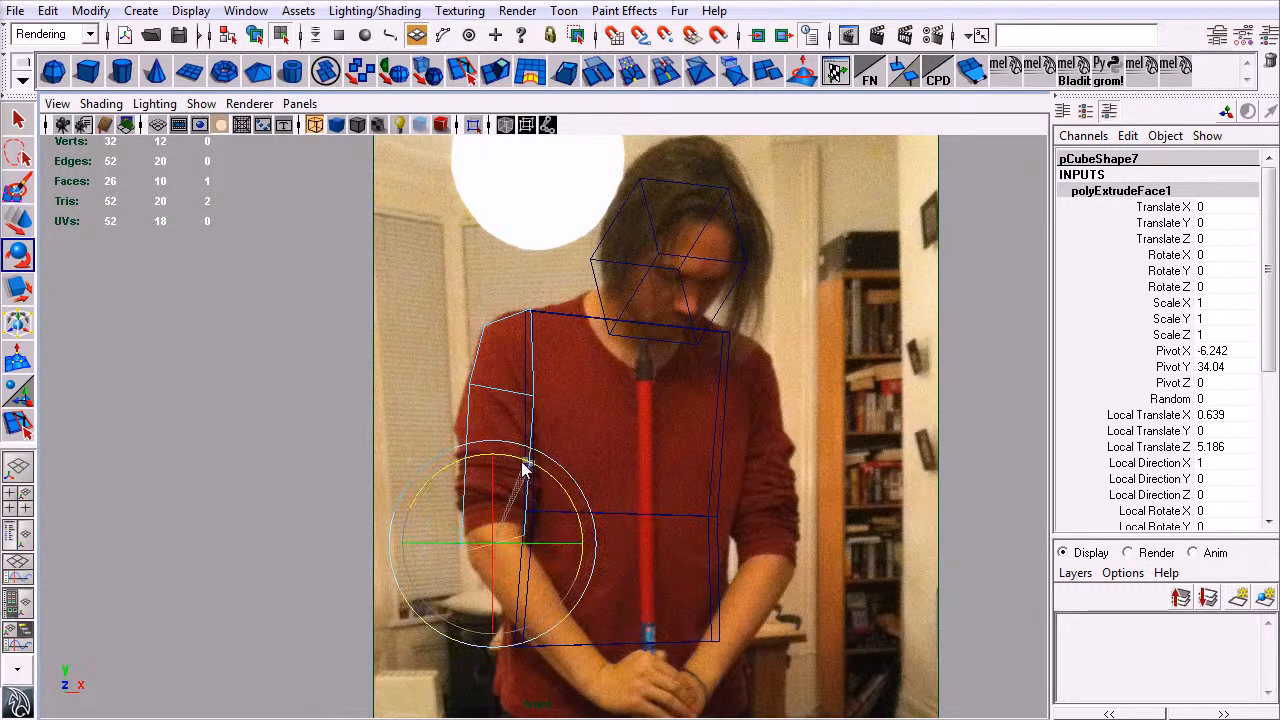
{"action": "key", "text": "q"}
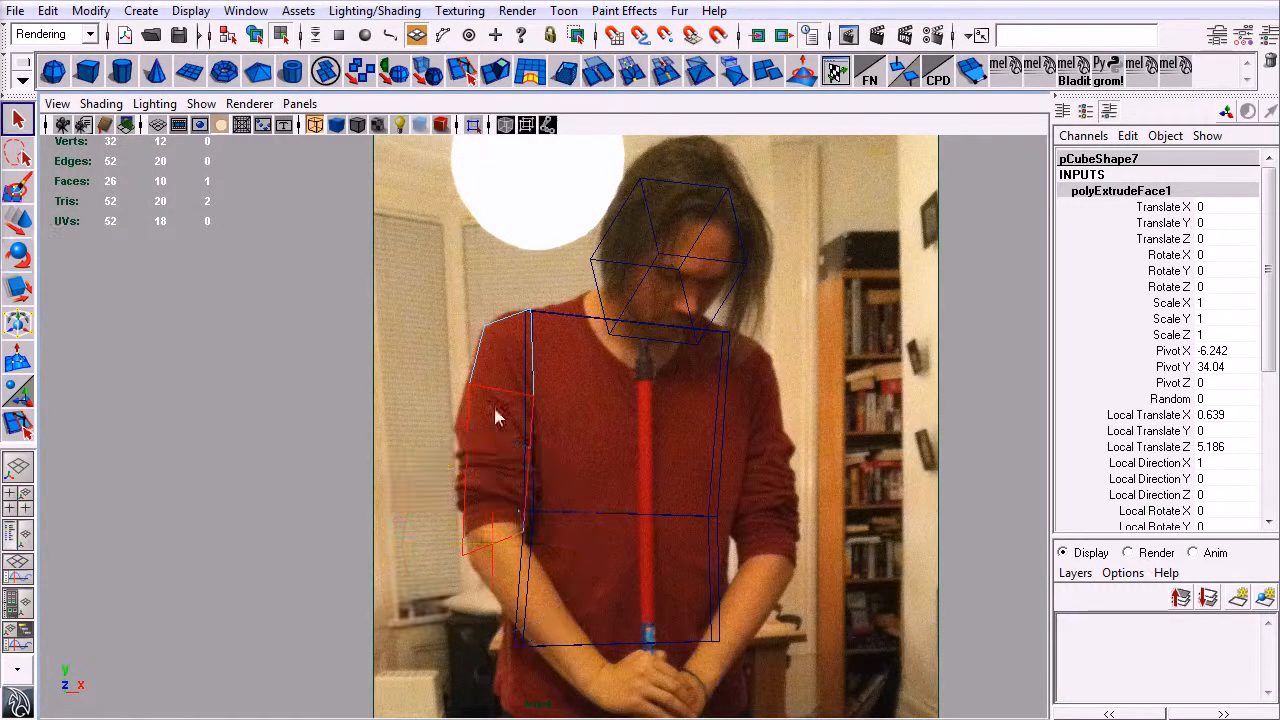
- Move the arm's shoulder vertices back in the side view onto the photographed shoulder
{"action": "key", "text": "space"}
{"action": "left_click", "coordinate": [578, 533]}
{"action": "left_click_drag", "start_coordinate": [590, 526], "coordinate": [622, 524]}
{"action": "middle_click_drag", "start_coordinate": [611, 291], "coordinate": [591, 511], "text": "alt"}
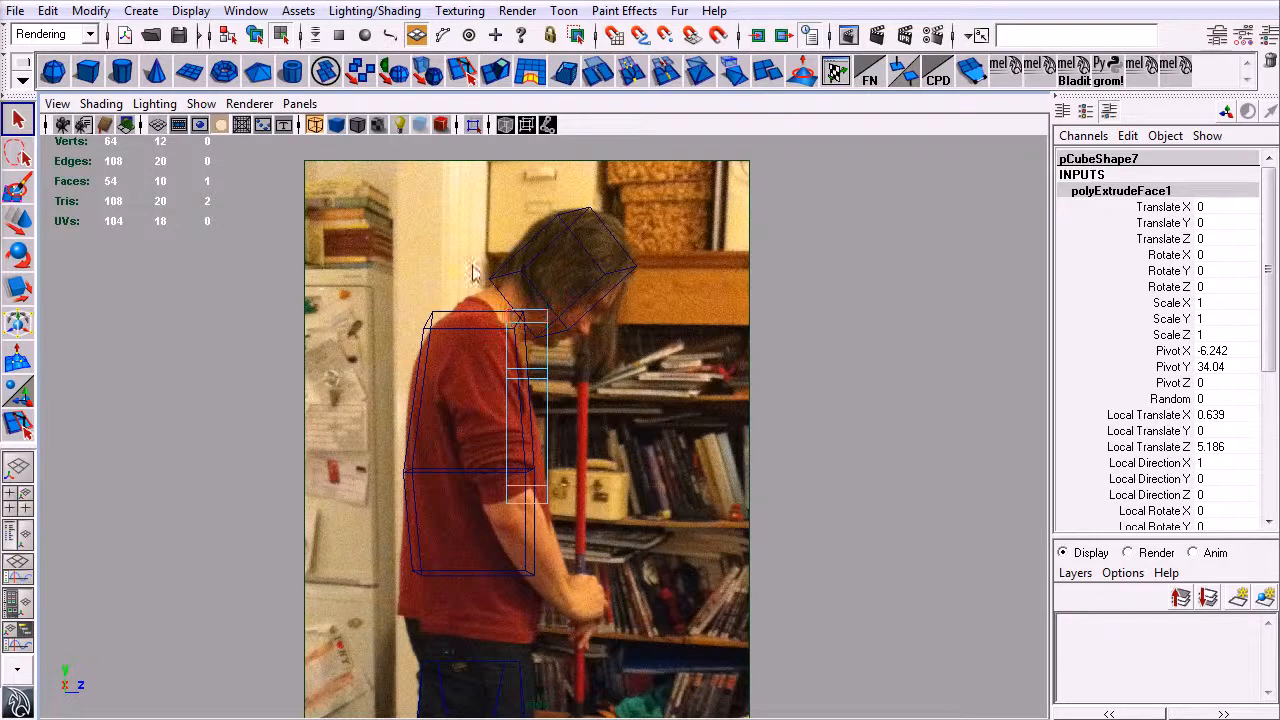
{"action": "right_click_drag", "start_coordinate": [565, 390], "coordinate": [512, 374]}
{"action": "left_click_drag", "start_coordinate": [484, 290], "coordinate": [575, 408]}
{"action": "key", "text": "w"}
{"action": "left_click_drag", "start_coordinate": [578, 347], "coordinate": [610, 344]}
- Scale and tilt the shoulder vertices in the side view and narrow the top ones to fit the sleeve
{"action": "key", "text": "e"}
{"action": "key", "text": "r"}
{"action": "key", "text": "e"}
{"action": "left_click_drag", "start_coordinate": [558, 305], "coordinate": [553, 300]}
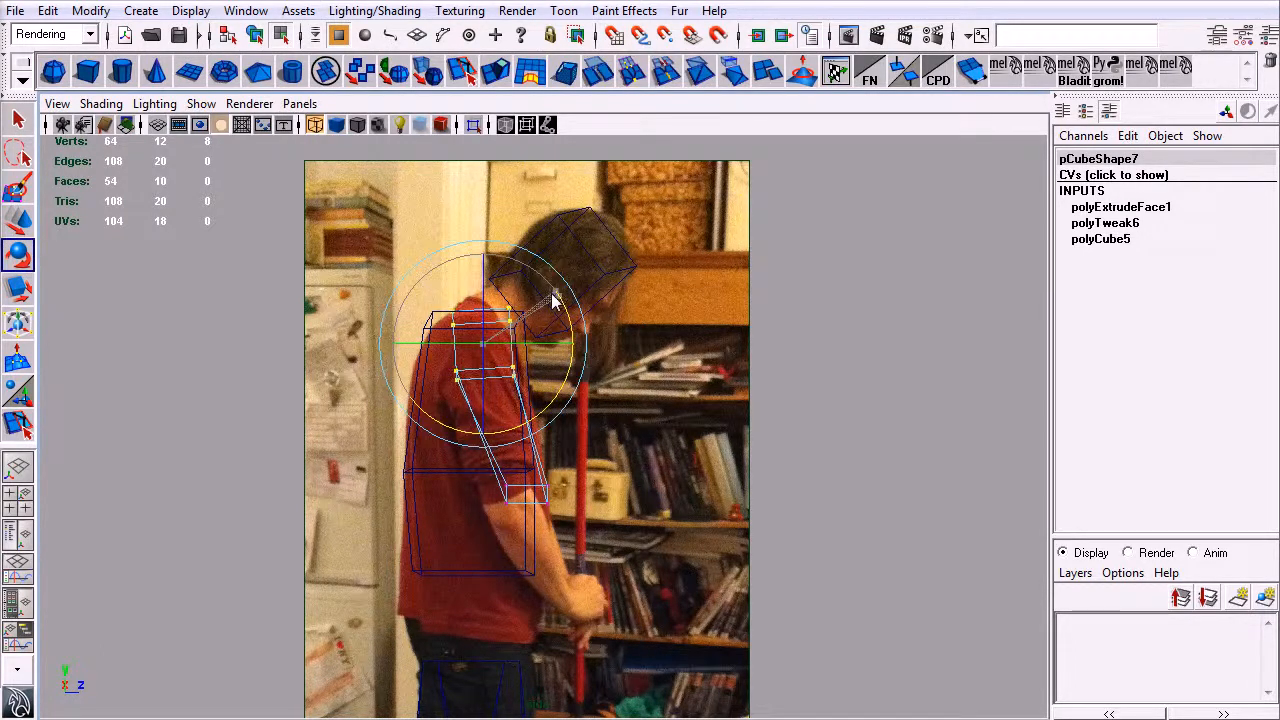
{"action": "key", "text": "q"}
{"action": "key", "text": "e"}
{"action": "key", "text": "r"}
{"action": "left_click_drag", "start_coordinate": [571, 319], "coordinate": [556, 319]}
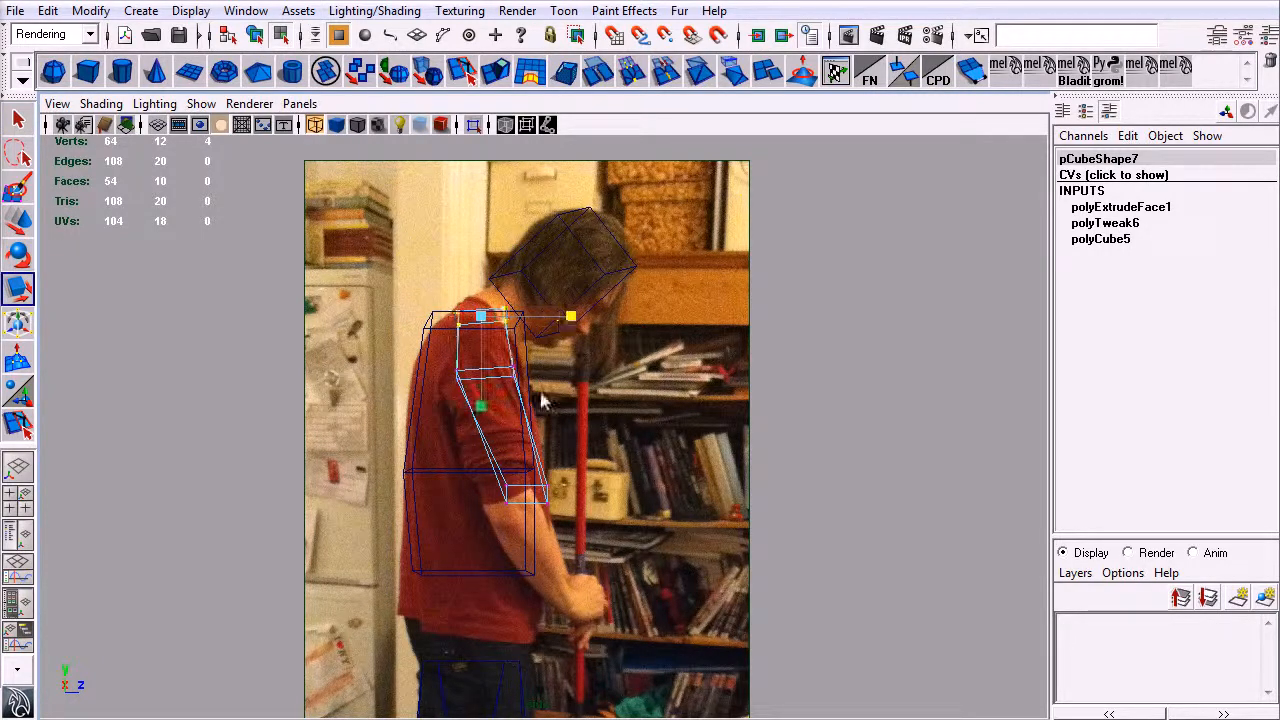
- Move the arm's elbow vertices back in the side view to match the photographed elbow
{"action": "left_click_drag", "start_coordinate": [476, 452], "coordinate": [578, 495]}
{"action": "key", "text": "w"}
{"action": "left_click", "coordinate": [595, 502]}
{"action": "key", "text": "ctrl+z"}
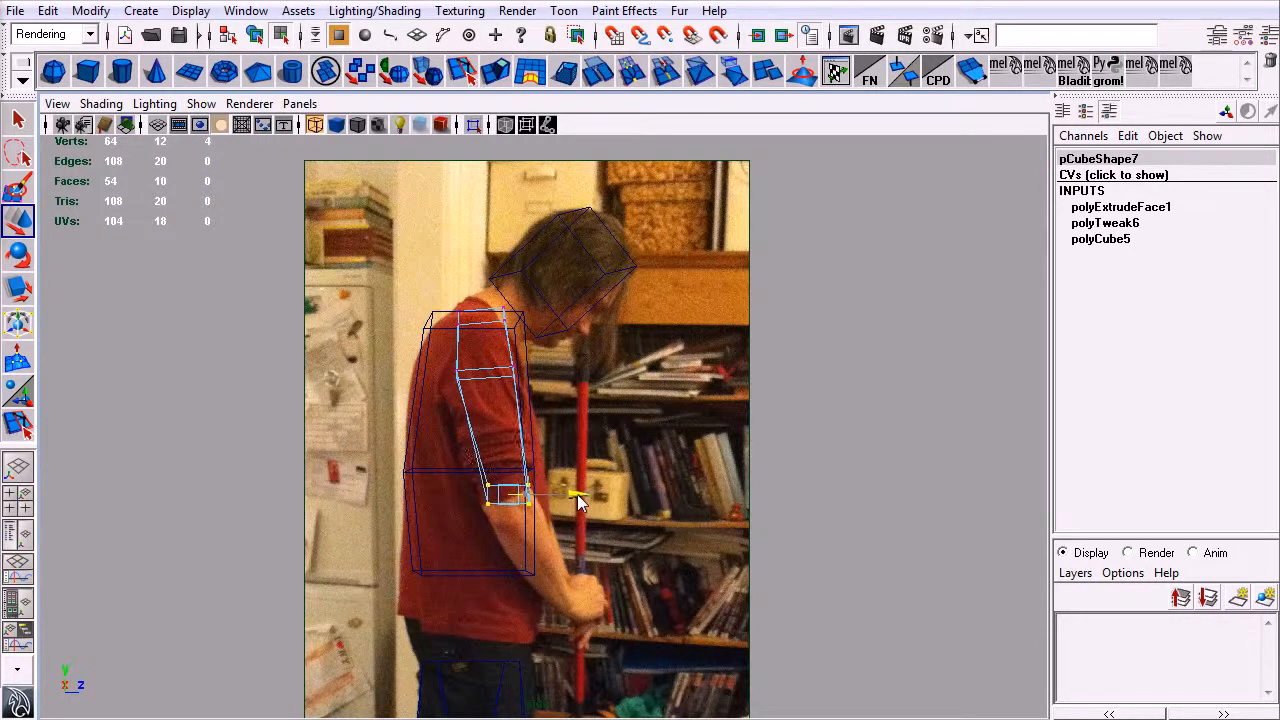
{"action": "middle_click_drag", "start_coordinate": [619, 582], "coordinate": [551, 475], "text": "alt"}
{"action": "key", "text": "q"}
{"action": "right_click_drag", "start_coordinate": [428, 394], "coordinate": [451, 416]}
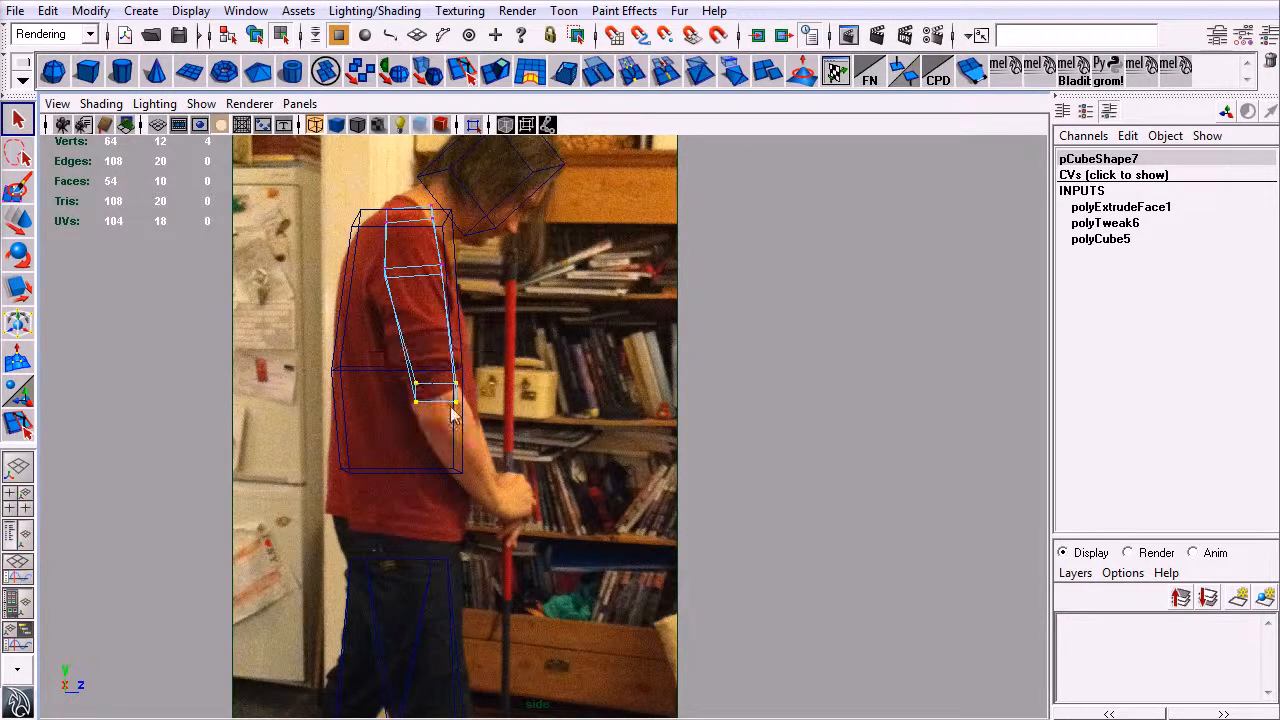
{"action": "left_click", "coordinate": [300, 103]}
{"action": "mouse_move", "coordinate": [441, 128]}
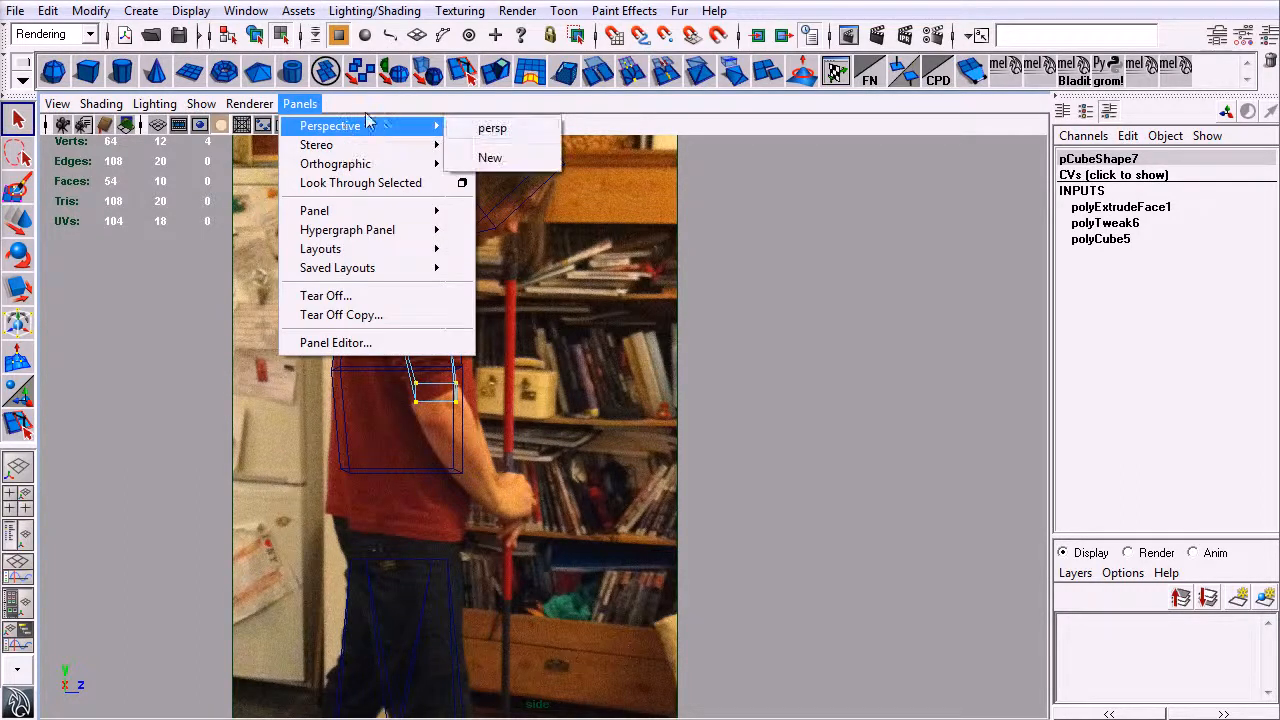
{"action": "left_click", "coordinate": [309, 108]}
- Rotate the arm's elbow vertices in the front view to tilt the elbow end toward the forearm
{"action": "key", "text": "space"}
{"action": "left_click_drag", "start_coordinate": [585, 400], "coordinate": [550, 485]}
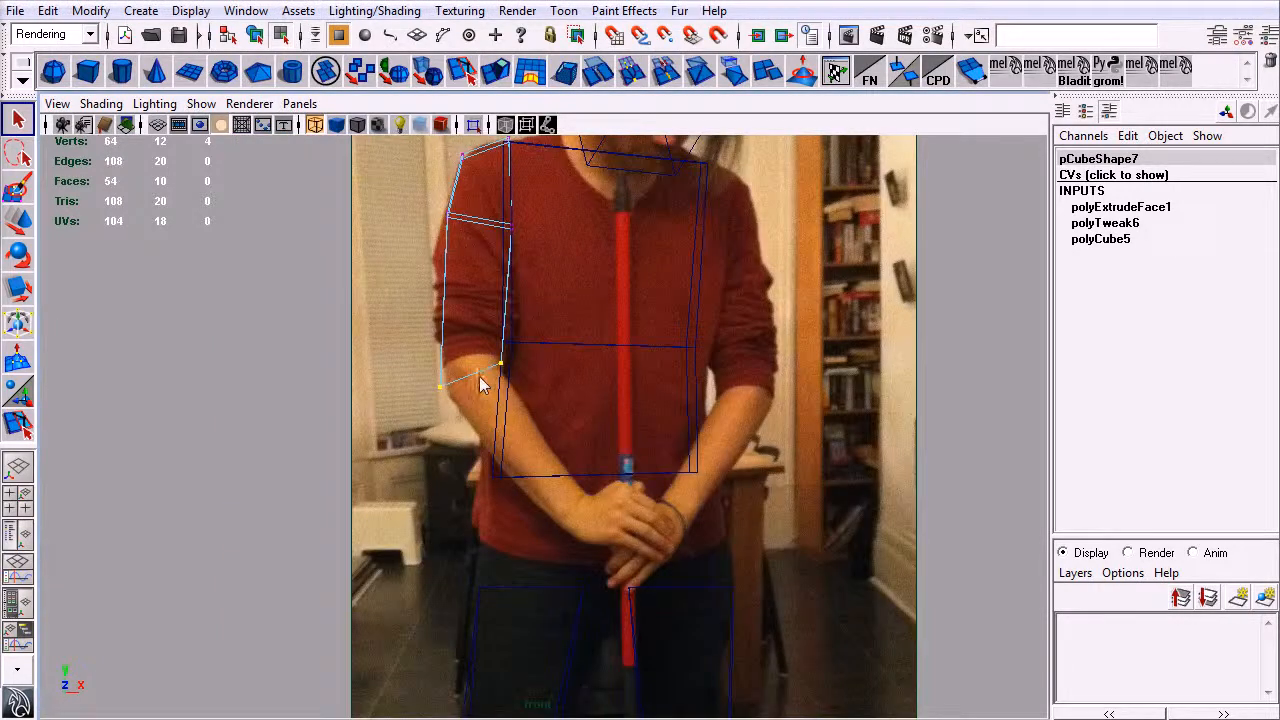
{"action": "right_click_drag", "start_coordinate": [478, 372], "coordinate": [446, 372]}
{"action": "key", "text": "e"}
{"action": "left_click", "coordinate": [500, 368]}
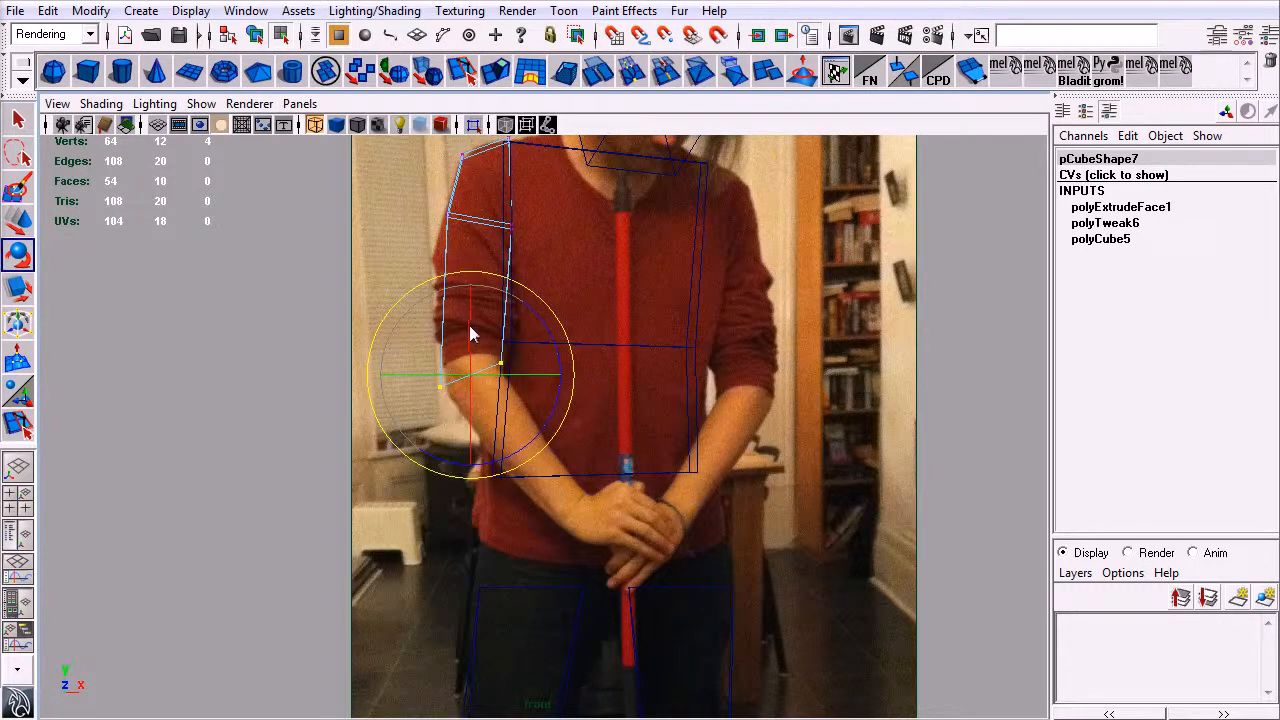
- Extrude the elbow's end face along the photographed forearm to the wrist in the front view
{"action": "key", "text": "q"}
{"action": "right_click_drag", "start_coordinate": [462, 371], "coordinate": [478, 420]}
{"action": "left_click", "coordinate": [469, 385]}
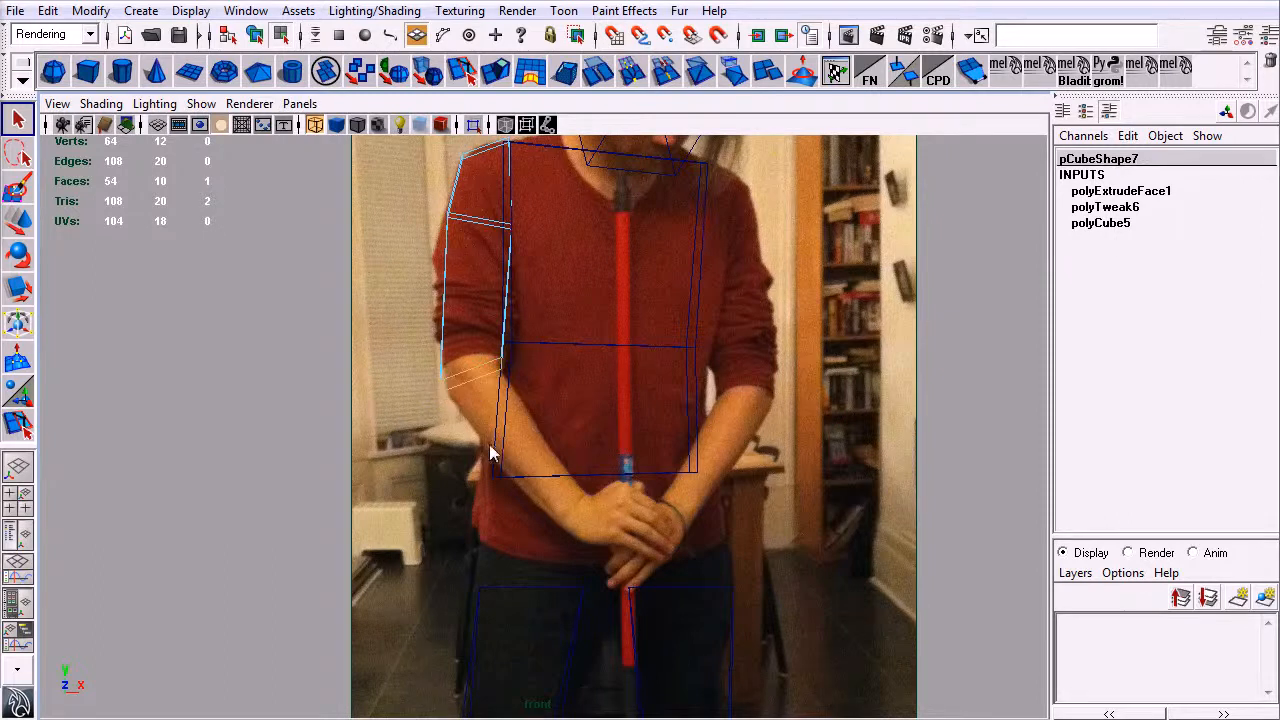
{"action": "key", "text": "ctrl+e"}
{"action": "left_click_drag", "start_coordinate": [485, 385], "coordinate": [557, 527]}
{"action": "key", "text": "r"}
{"action": "key", "text": "e"}
{"action": "key", "text": "w"}
- Move the forearm's wrist end forward in the side view to meet the photographed hand
{"action": "key", "text": "space"}
{"action": "left_click_drag", "start_coordinate": [625, 573], "coordinate": [700, 566]}
{"action": "left_click_drag", "start_coordinate": [515, 502], "coordinate": [552, 513]}
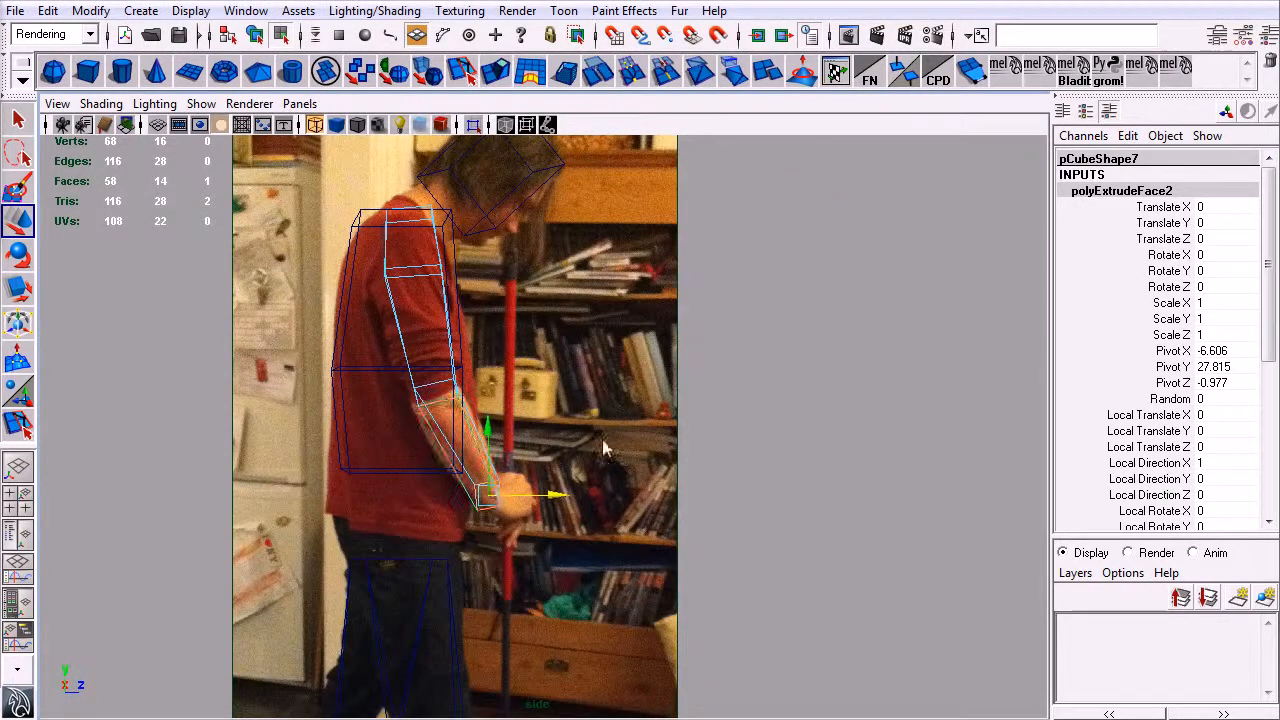
- Scale the arm's elbow edge loop in the side view to fit the photographed elbow
{"action": "double_click", "coordinate": [440, 398]}
{"action": "key", "text": "r"}
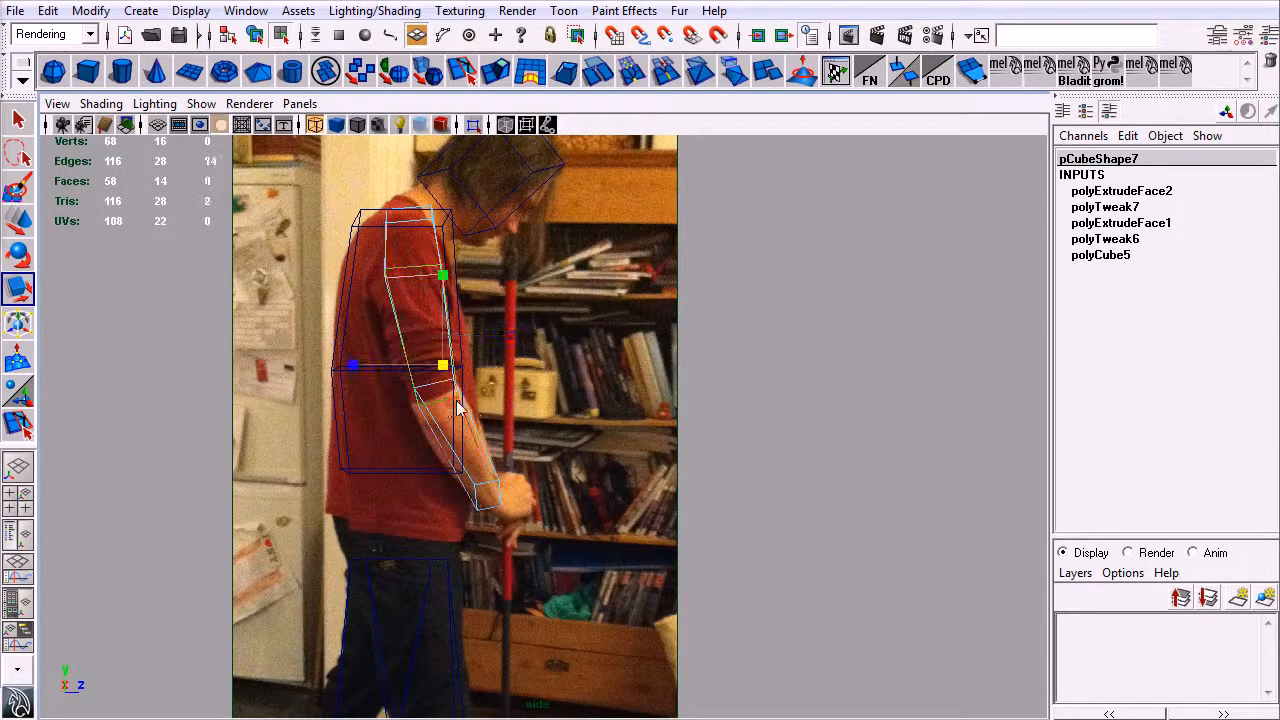
{"action": "right_click_drag", "start_coordinate": [441, 397], "coordinate": [443, 349]}
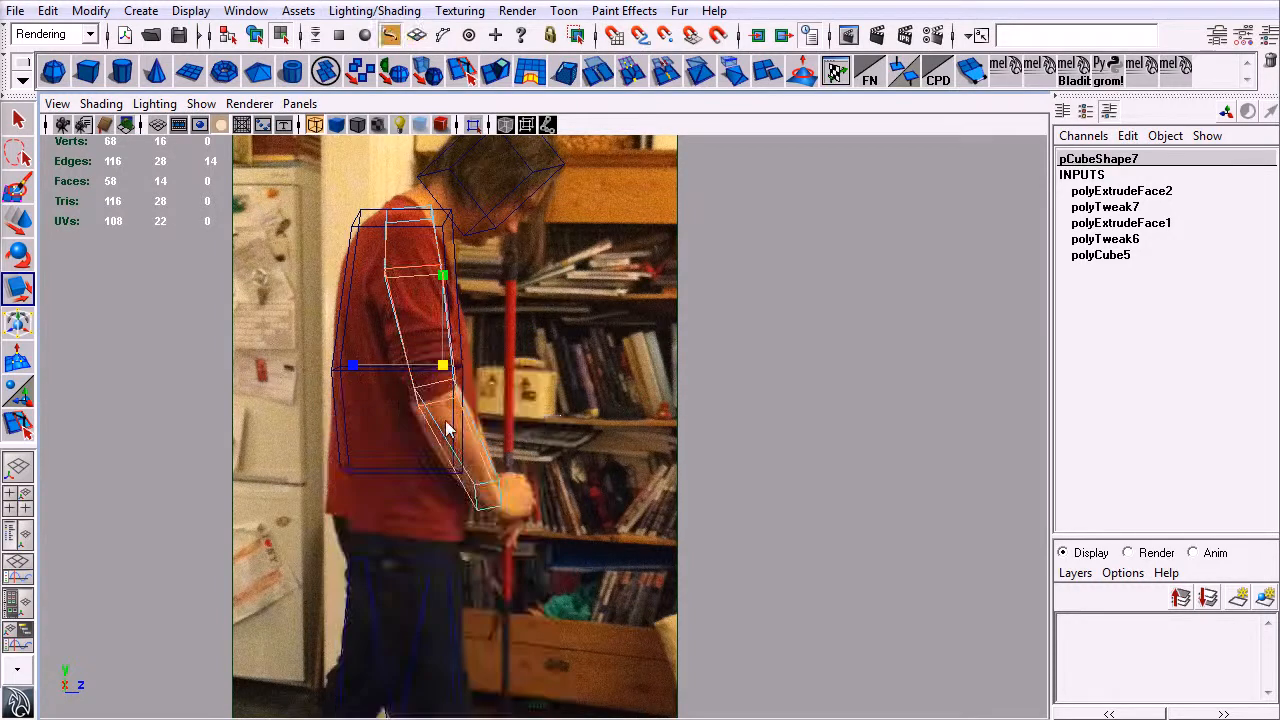
{"action": "double_click", "coordinate": [441, 411]}
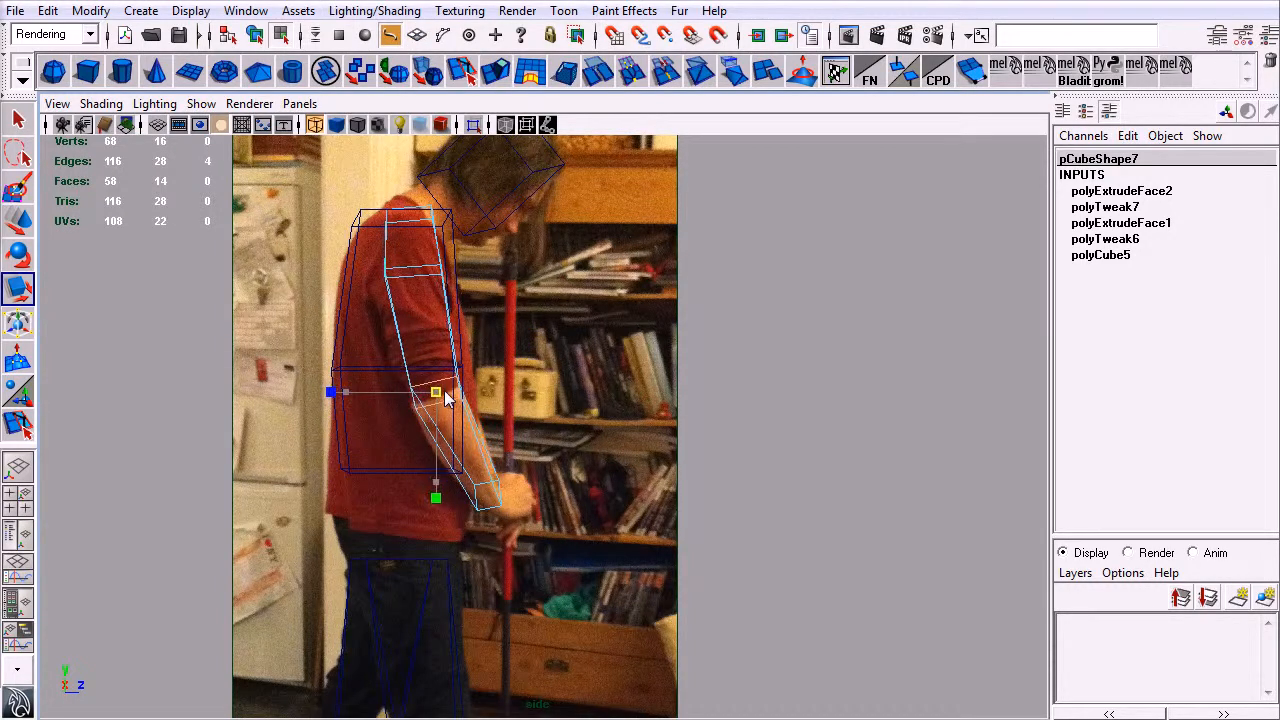
- In the front view, rotate the other arm's wrist face slightly and adjust its elbow edges to the photographed elbow
{"action": "key", "text": "space"}
{"action": "left_click_drag", "start_coordinate": [600, 455], "coordinate": [560, 468]}
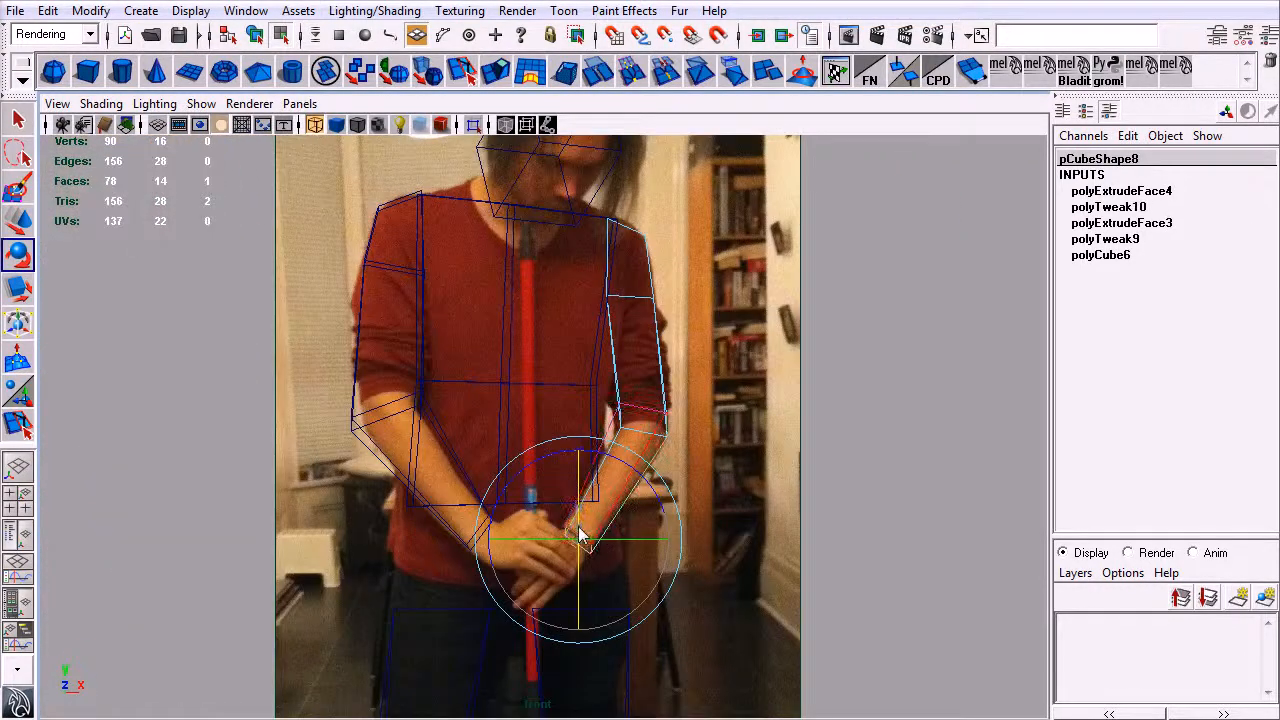
{"action": "left_click_drag", "start_coordinate": [614, 540], "coordinate": [608, 540]}
{"action": "key", "text": "q"}
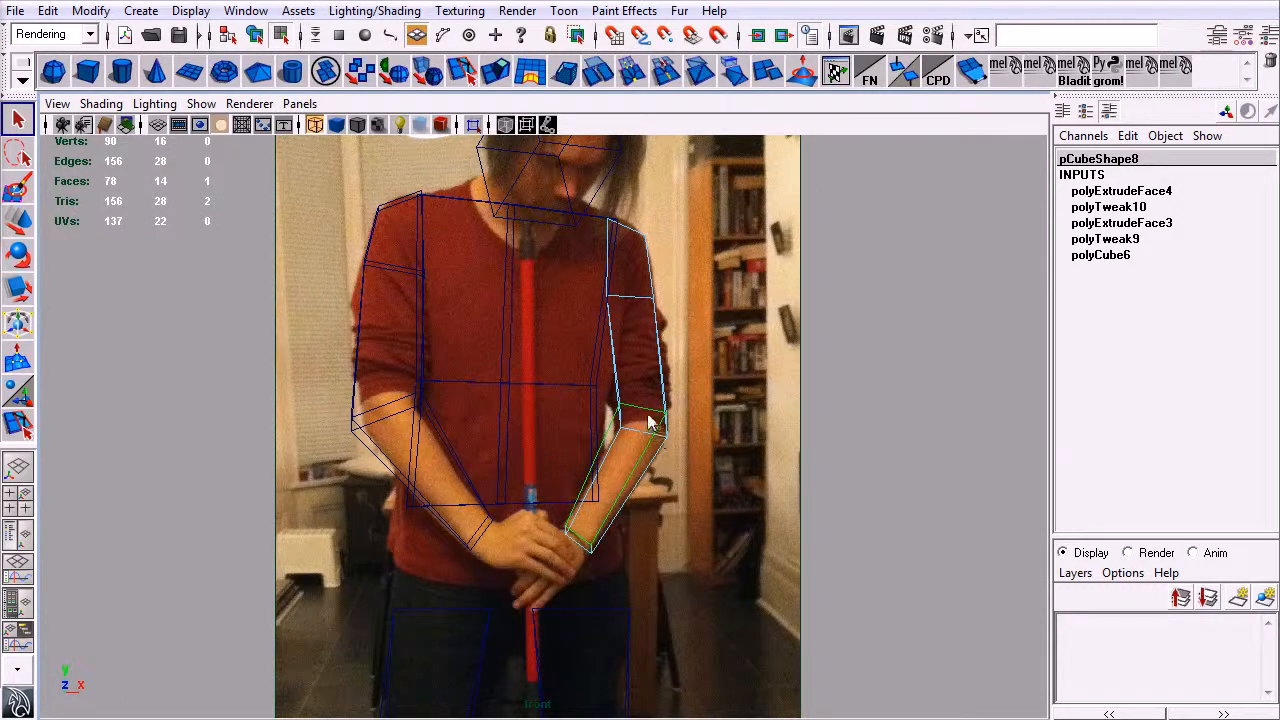
{"action": "key", "text": "w"}
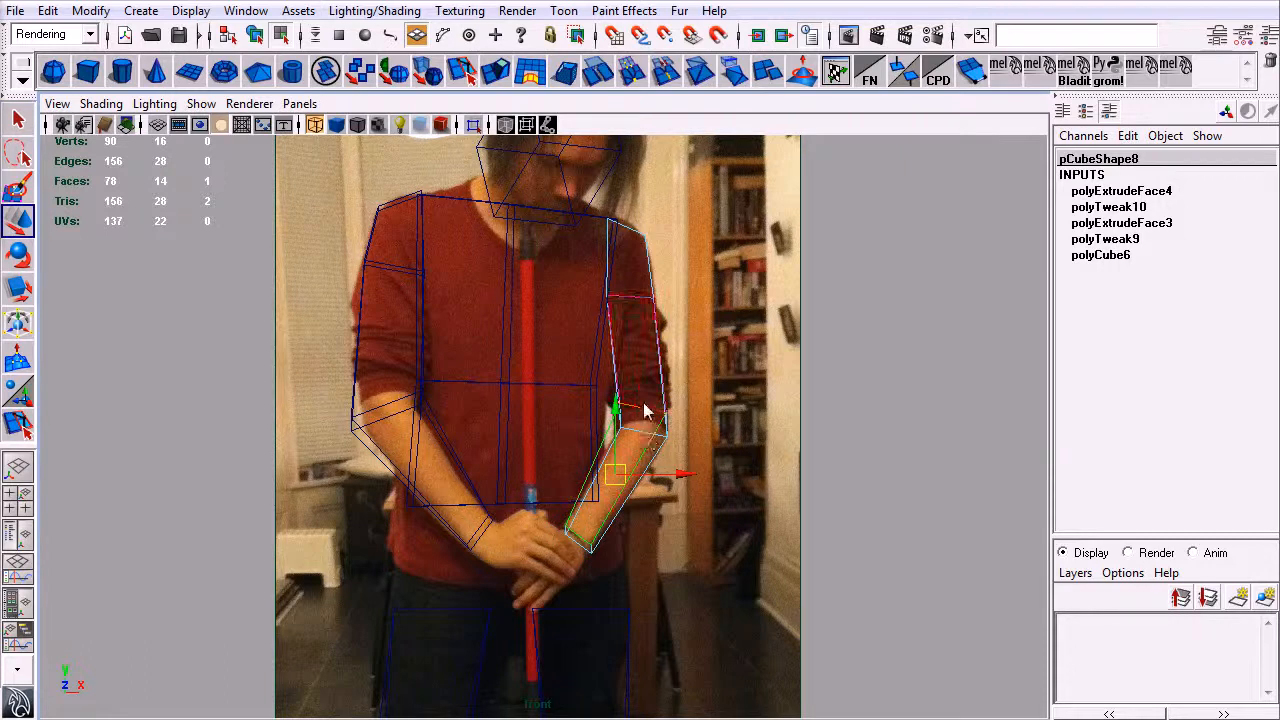
{"action": "right_click_drag", "start_coordinate": [643, 410], "coordinate": [645, 358]}
{"action": "left_click", "coordinate": [648, 418]}
{"action": "key", "text": "q"}
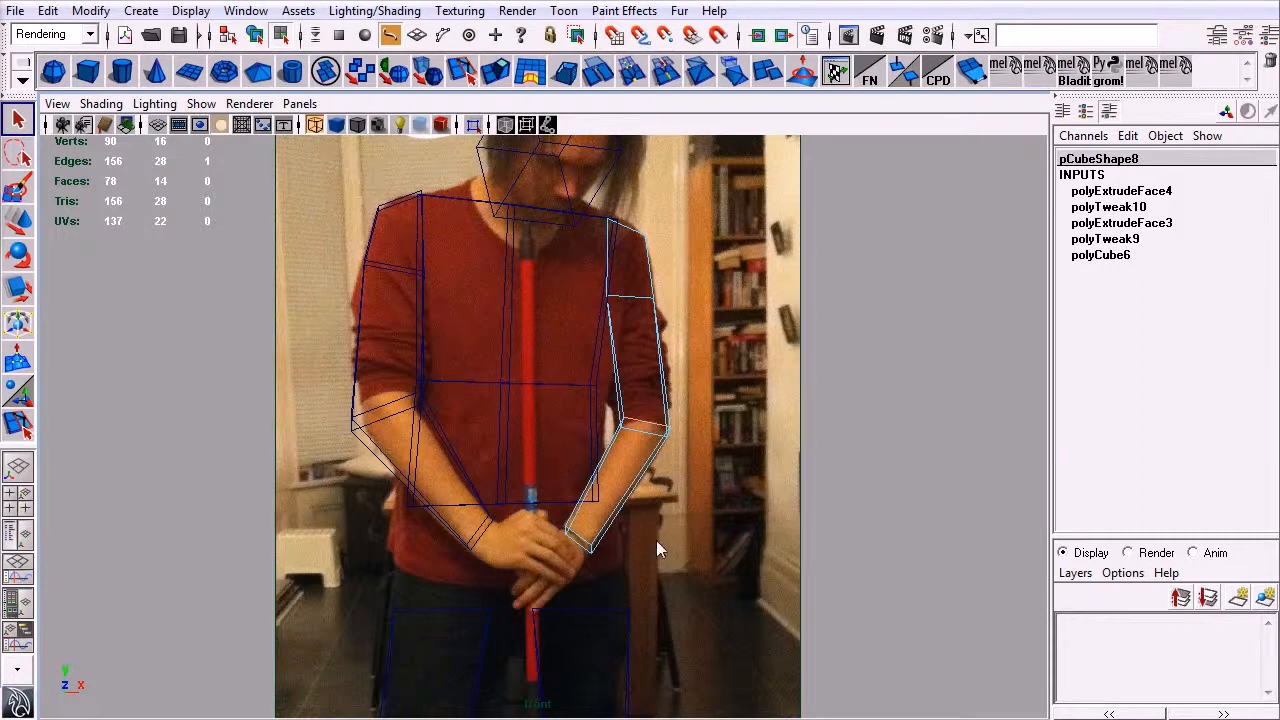
- Shift the second arm's upper-arm edge loop in the perspective view and display the figure shaded
{"action": "key", "text": "space"}
{"action": "left_click_drag", "start_coordinate": [652, 532], "coordinate": [655, 505]}
{"action": "left_click_drag", "start_coordinate": [728, 418], "coordinate": [613, 462], "text": "alt"}
{"action": "left_click_drag", "start_coordinate": [648, 372], "coordinate": [601, 382], "text": "alt"}
{"action": "key", "text": "w"}
{"action": "left_click_drag", "start_coordinate": [443, 288], "coordinate": [424, 285]}
{"action": "mouse_move", "coordinate": [466, 408]}
{"action": "left_mouse_down", "text": "alt"}
{"action": "mouse_move", "coordinate": [503, 423]}
{"action": "mouse_move", "coordinate": [680, 429]}
{"action": "mouse_move", "coordinate": [549, 371]}
{"action": "mouse_move", "coordinate": [596, 420]}
{"action": "mouse_move", "coordinate": [711, 440]}
{"action": "mouse_move", "coordinate": [620, 360]}
{"action": "mouse_move", "coordinate": [651, 320]}
{"action": "mouse_move", "coordinate": [565, 335]}
{"action": "left_mouse_up", "text": "alt"}
{"action": "key", "text": "5"}
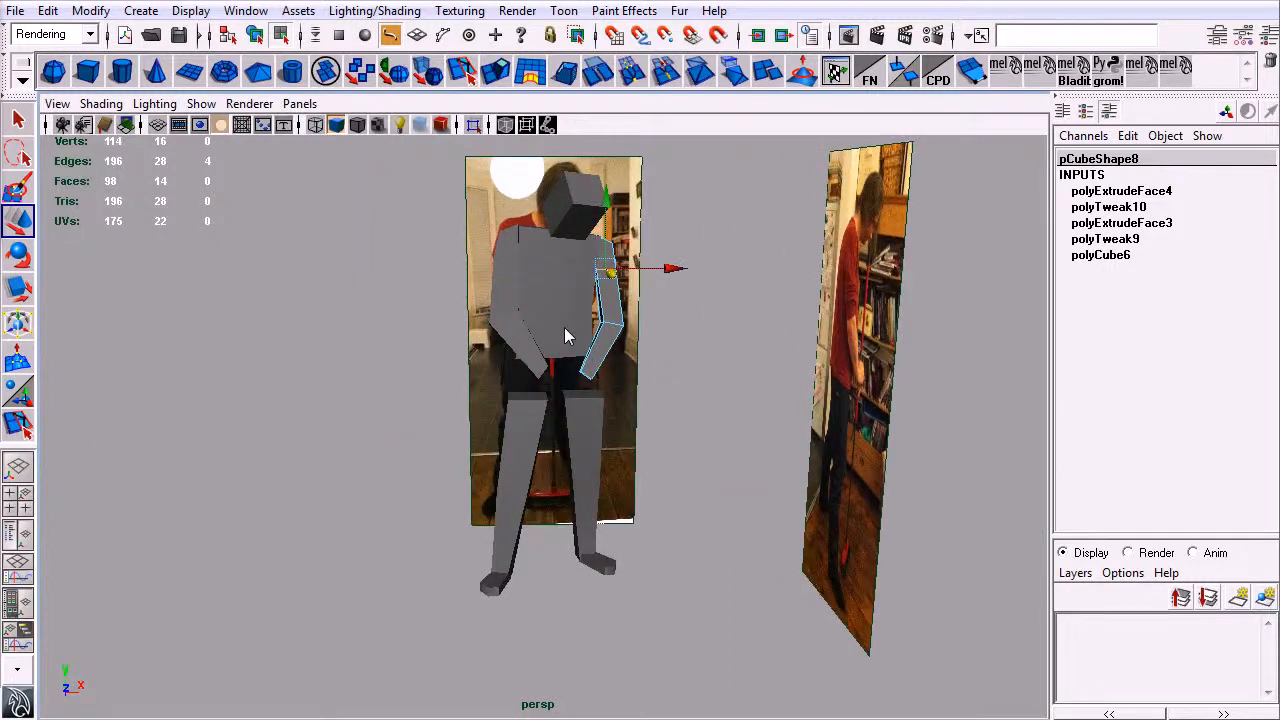
- Create a cube for the sword blade, stretch it to Scale Y 18.273 and raise it to Translate Y 7.842
{"action": "left_click", "coordinate": [87, 72]}
{"action": "left_click_drag", "start_coordinate": [640, 470], "coordinate": [551, 40], "text": "alt"}
{"action": "key", "text": "r"}
{"action": "left_click_drag", "start_coordinate": [550, 412], "coordinate": [550, 228]}
{"action": "left_click_drag", "start_coordinate": [551, 444], "coordinate": [556, 378]}
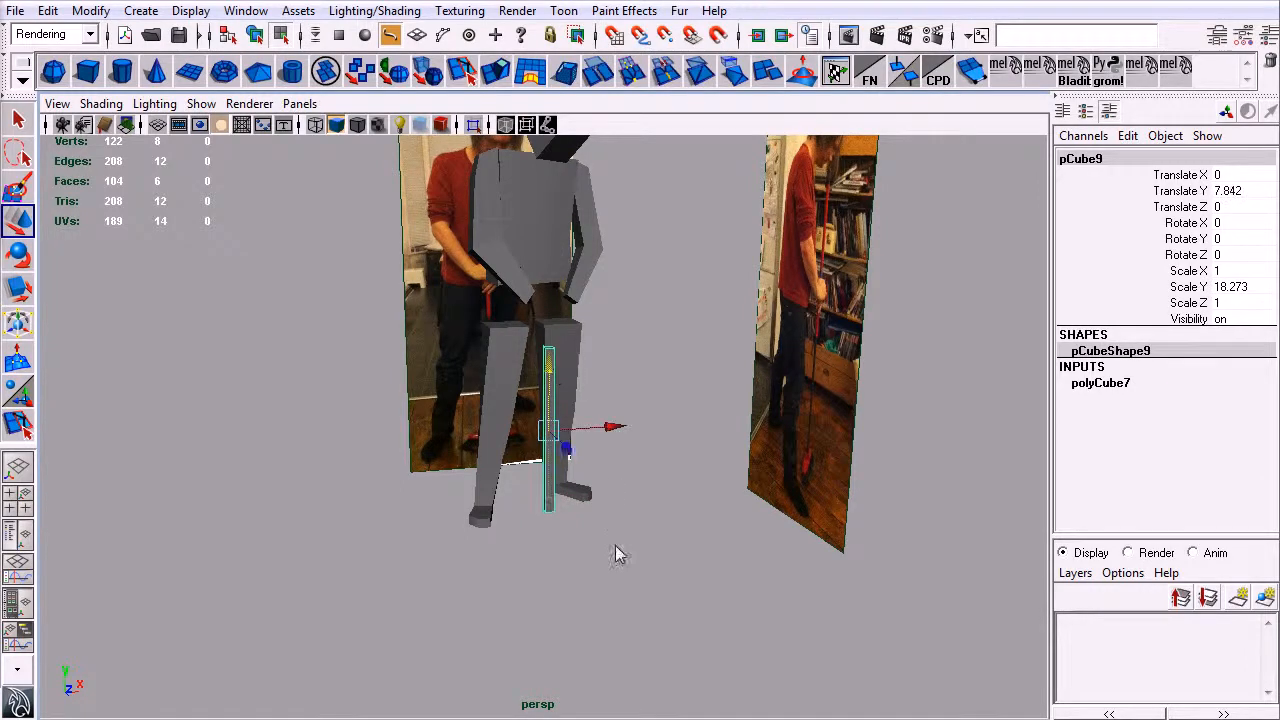
- In the front view, widen the blade to Scale X 1.616 and adjust its top vertices
{"action": "key", "text": "space"}
{"action": "left_click_drag", "start_coordinate": [614, 540], "coordinate": [613, 550]}
{"action": "middle_click_drag", "start_coordinate": [612, 549], "coordinate": [597, 435], "text": "alt"}
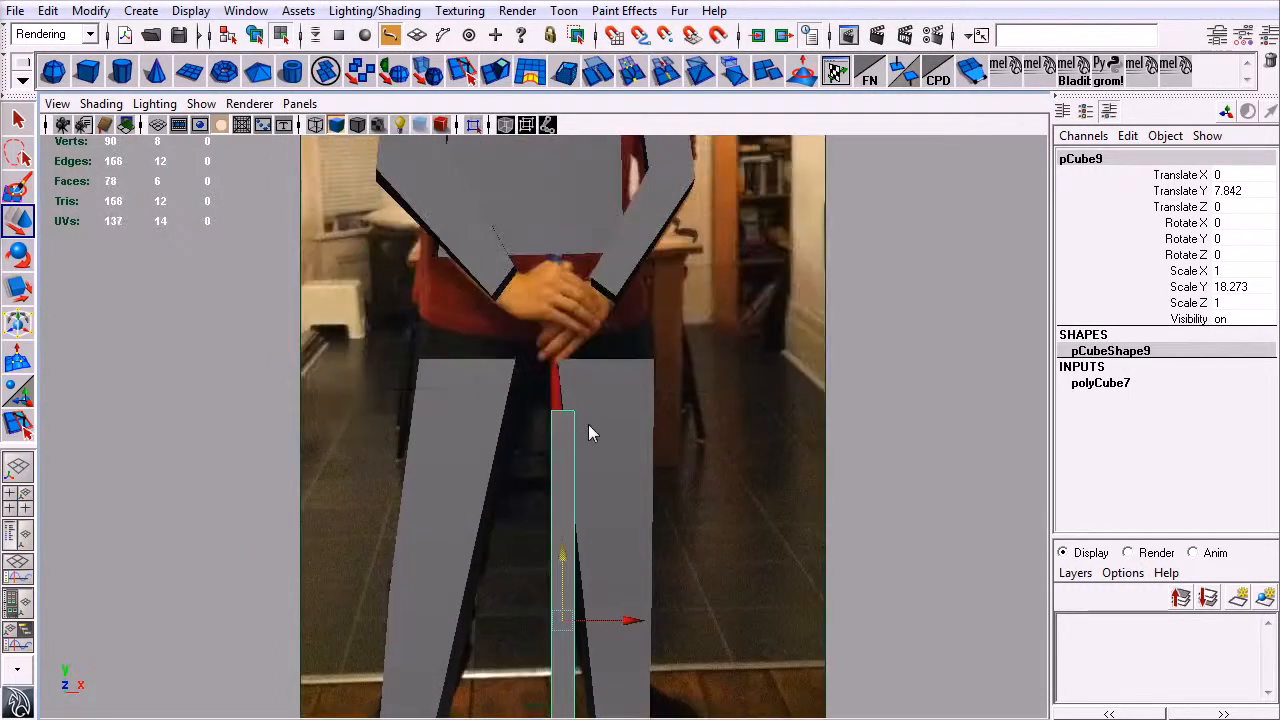
{"action": "key", "text": "r"}
{"action": "left_click_drag", "start_coordinate": [651, 619], "coordinate": [680, 621]}
{"action": "key", "text": "q"}
{"action": "right_click_drag", "start_coordinate": [560, 462], "coordinate": [522, 414]}
{"action": "key", "text": "w"}
{"action": "mouse_move", "coordinate": [560, 351]}
{"action": "left_mouse_down"}
{"action": "mouse_move", "coordinate": [566, 299]}
{"action": "mouse_move", "coordinate": [567, 352]}
{"action": "left_mouse_up"}
{"action": "middle_click_drag", "start_coordinate": [612, 488], "coordinate": [594, 277], "text": "alt"}
{"action": "key", "text": "q"}
- Return the blade to object selection in the perspective view and scale its depth down to thin it
{"action": "key", "text": "space"}
{"action": "left_click_drag", "start_coordinate": [599, 441], "coordinate": [593, 400]}
{"action": "right_click_drag", "start_coordinate": [593, 400], "coordinate": [839, 543], "text": "alt"}
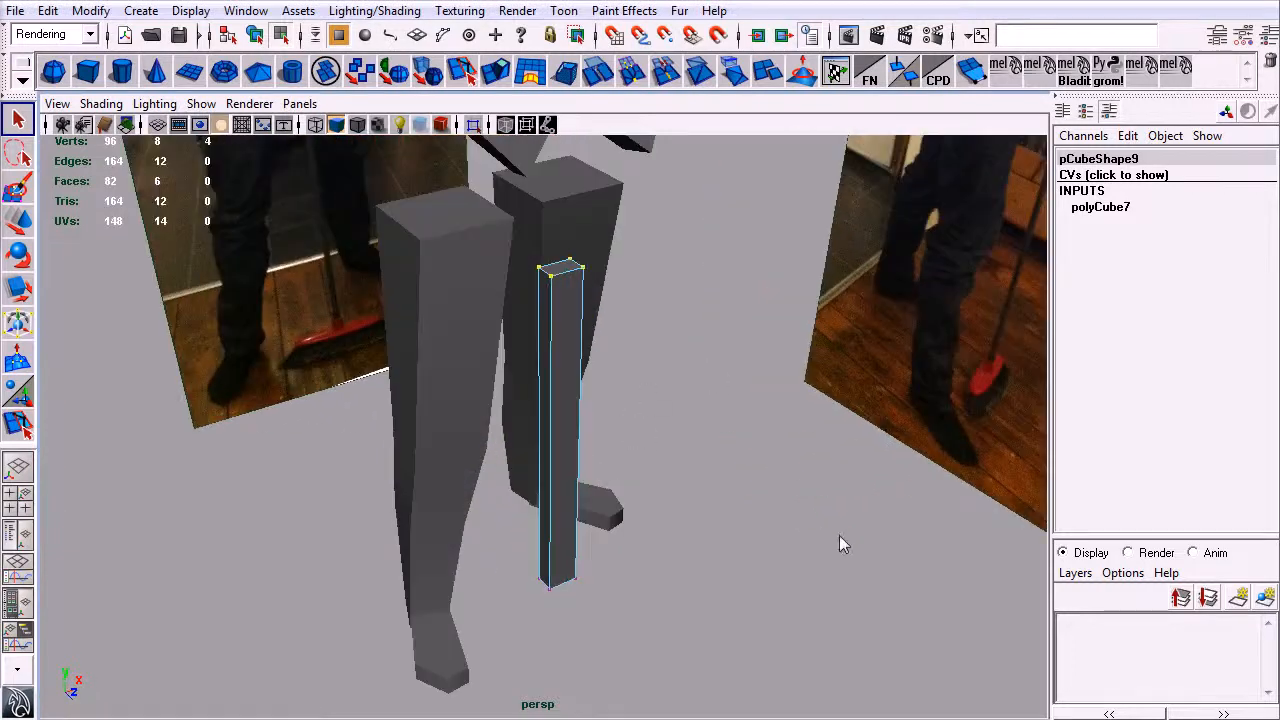
{"action": "left_click", "coordinate": [255, 35]}
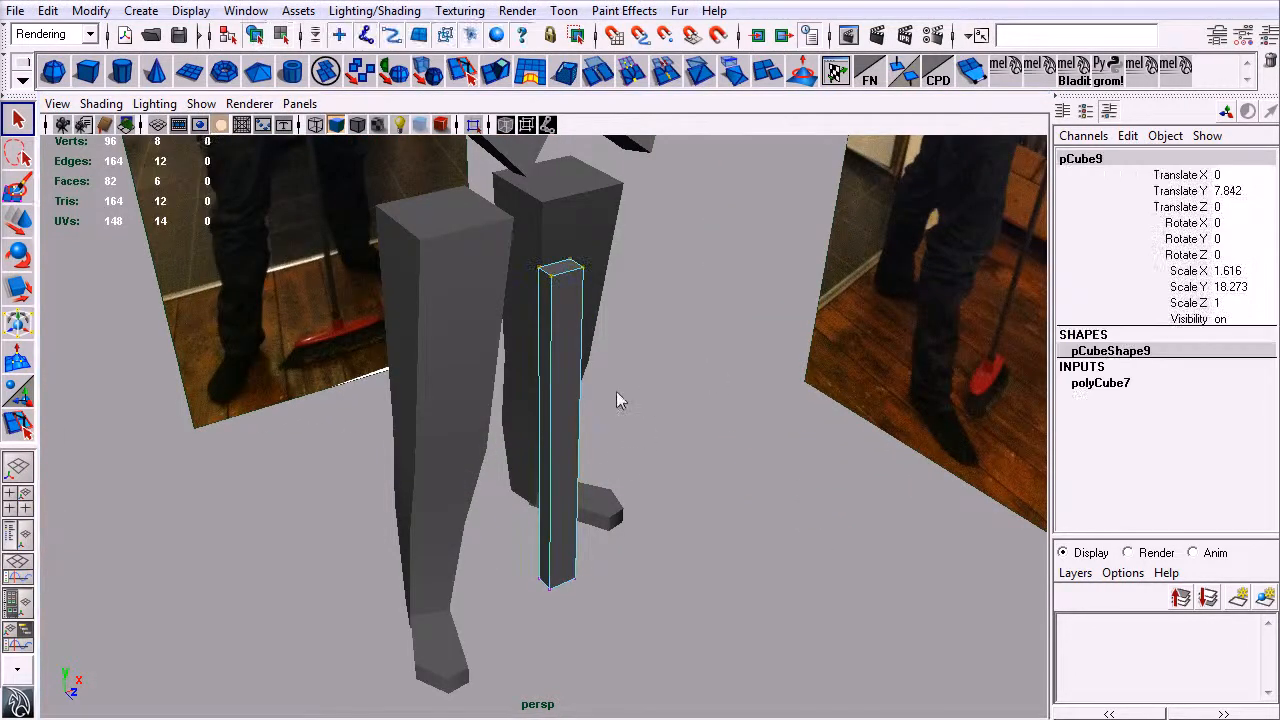
{"action": "key", "text": "r"}
{"action": "left_click_drag", "start_coordinate": [608, 484], "coordinate": [595, 470]}
- Insert edge loops lengthwise down the middle of the blade and across it just above the tip
{"action": "key", "text": "q"}
{"action": "right_click_drag", "start_coordinate": [559, 291], "coordinate": [563, 245]}
{"action": "left_click", "coordinate": [567, 278]}
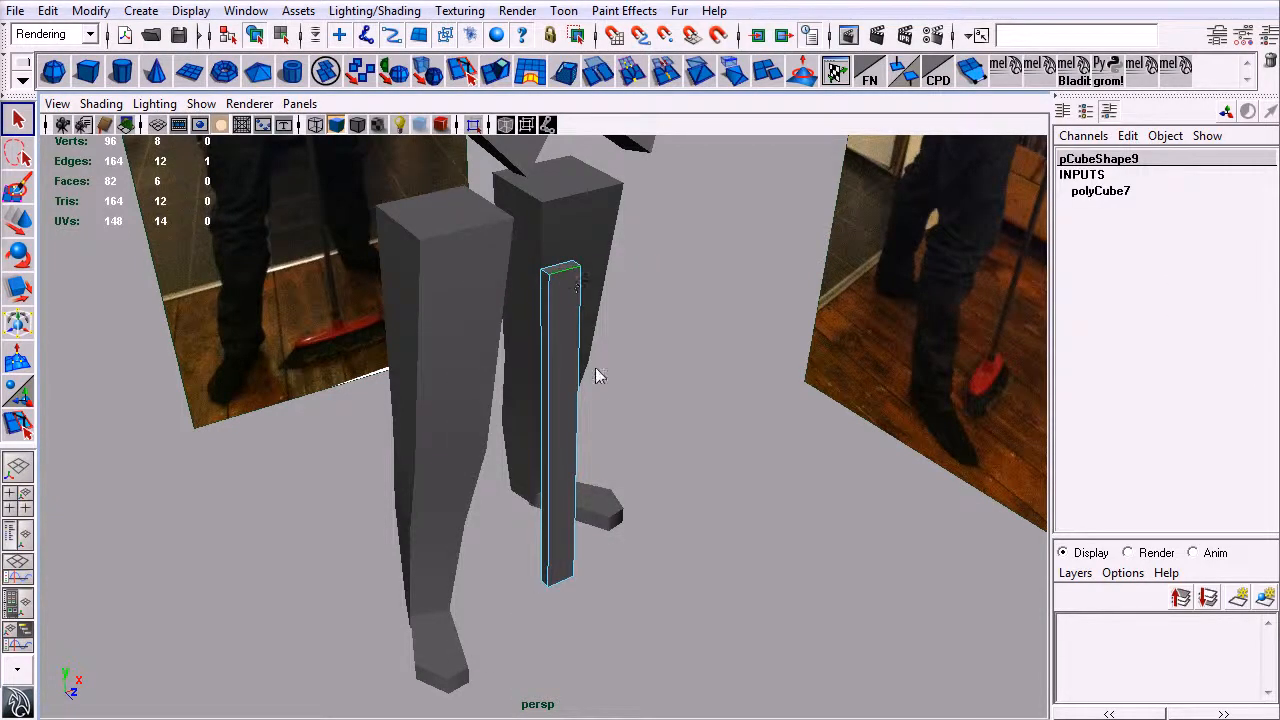
{"action": "key", "text": "g"}
{"action": "left_click", "coordinate": [552, 572]}
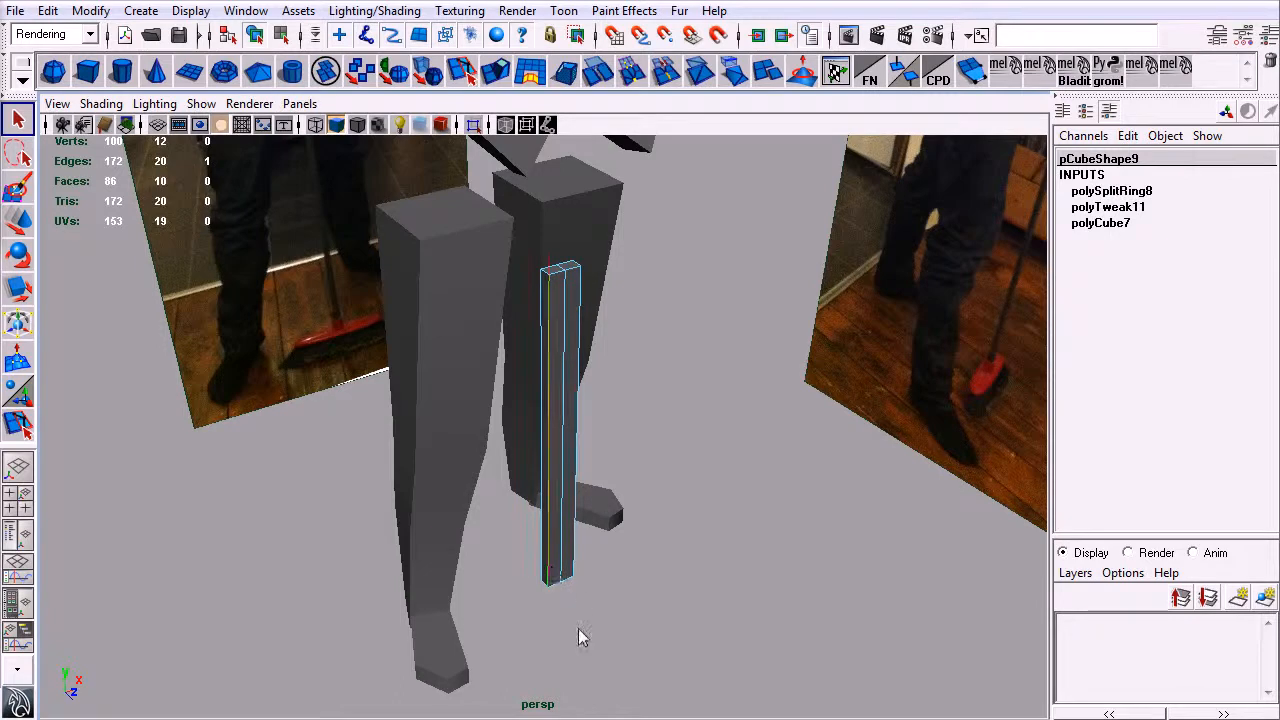
{"action": "key", "text": "g"}
{"action": "left_click_drag", "start_coordinate": [556, 572], "coordinate": [552, 552]}
{"action": "key", "text": "q"}
- Select the vertices at the blade's lower end and scale them inward to form a tapered tip
{"action": "mouse_move", "coordinate": [594, 612]}
{"action": "left_mouse_down", "text": "alt"}
{"action": "mouse_move", "coordinate": [549, 546]}
{"action": "mouse_move", "coordinate": [532, 578]}
{"action": "left_mouse_up", "text": "alt"}
{"action": "middle_click_drag", "start_coordinate": [532, 578], "coordinate": [508, 430], "text": "alt"}
{"action": "right_click_drag", "start_coordinate": [508, 430], "coordinate": [575, 524], "text": "alt"}
{"action": "right_click_drag", "start_coordinate": [540, 474], "coordinate": [471, 474]}
{"action": "left_click_drag", "start_coordinate": [482, 480], "coordinate": [594, 557]}
{"action": "left_click_drag", "start_coordinate": [532, 519], "coordinate": [586, 563], "text": "alt"}
{"action": "key", "text": "w"}
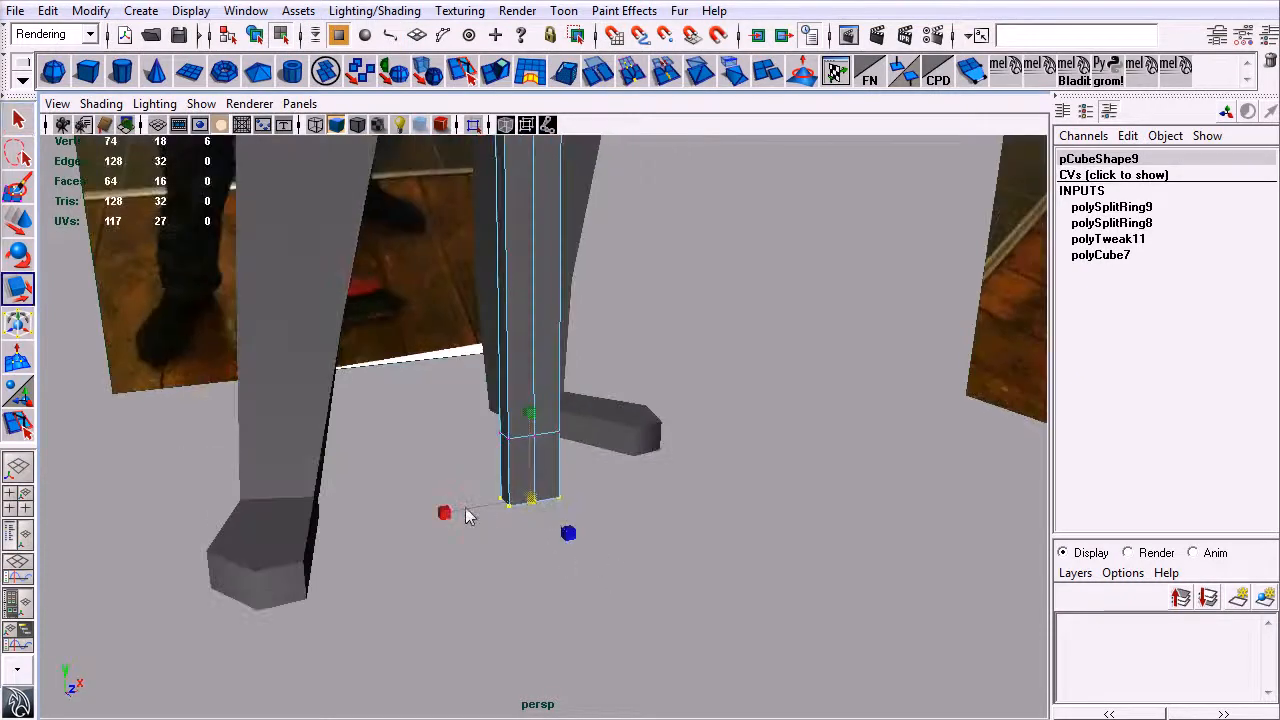
{"action": "left_click_drag", "start_coordinate": [490, 510], "coordinate": [545, 513], "text": "alt"}
- Select the blade's outer corner vertices at the tip, lower loop and top, and scale them thinner to sharpen the edges
{"action": "key", "text": "q"}
{"action": "left_click", "coordinate": [540, 505]}
{"action": "left_click", "coordinate": [517, 461], "text": "shift"}
{"action": "left_click", "coordinate": [569, 441], "text": "shift"}
{"action": "left_click_drag", "start_coordinate": [569, 443], "coordinate": [440, 512], "text": "alt"}
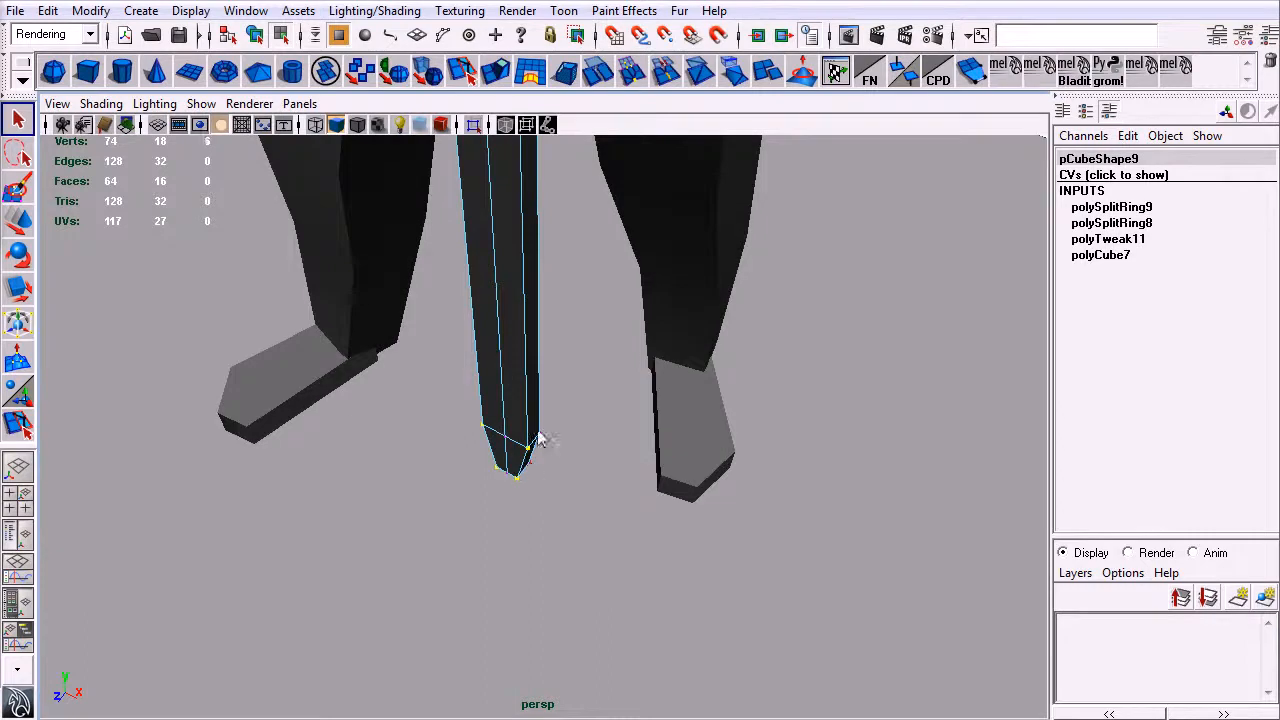
{"action": "left_click_drag", "start_coordinate": [607, 372], "coordinate": [571, 323], "text": "alt"}
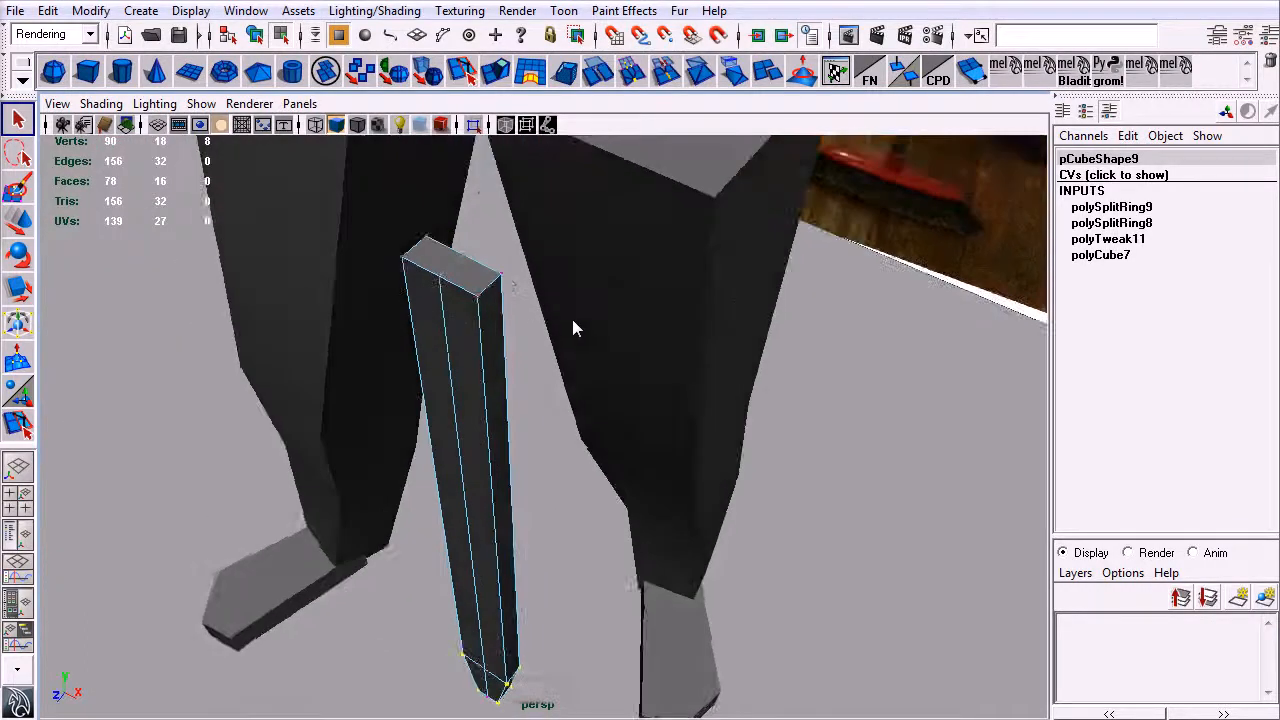
{"action": "left_click", "coordinate": [504, 280], "text": "shift"}
{"action": "left_click", "coordinate": [427, 245], "text": "shift"}
{"action": "left_click_drag", "start_coordinate": [537, 378], "coordinate": [646, 400], "text": "alt"}
{"action": "key", "text": "w"}
{"action": "right_click_drag", "start_coordinate": [632, 342], "coordinate": [566, 388], "text": "alt"}
{"action": "middle_click_drag", "start_coordinate": [566, 388], "coordinate": [565, 537], "text": "alt"}
{"action": "left_click_drag", "start_coordinate": [565, 540], "coordinate": [660, 383], "text": "alt"}
{"action": "middle_click_drag", "start_coordinate": [672, 290], "coordinate": [657, 396], "text": "alt"}
{"action": "left_click_drag", "start_coordinate": [657, 396], "coordinate": [623, 363], "text": "alt"}
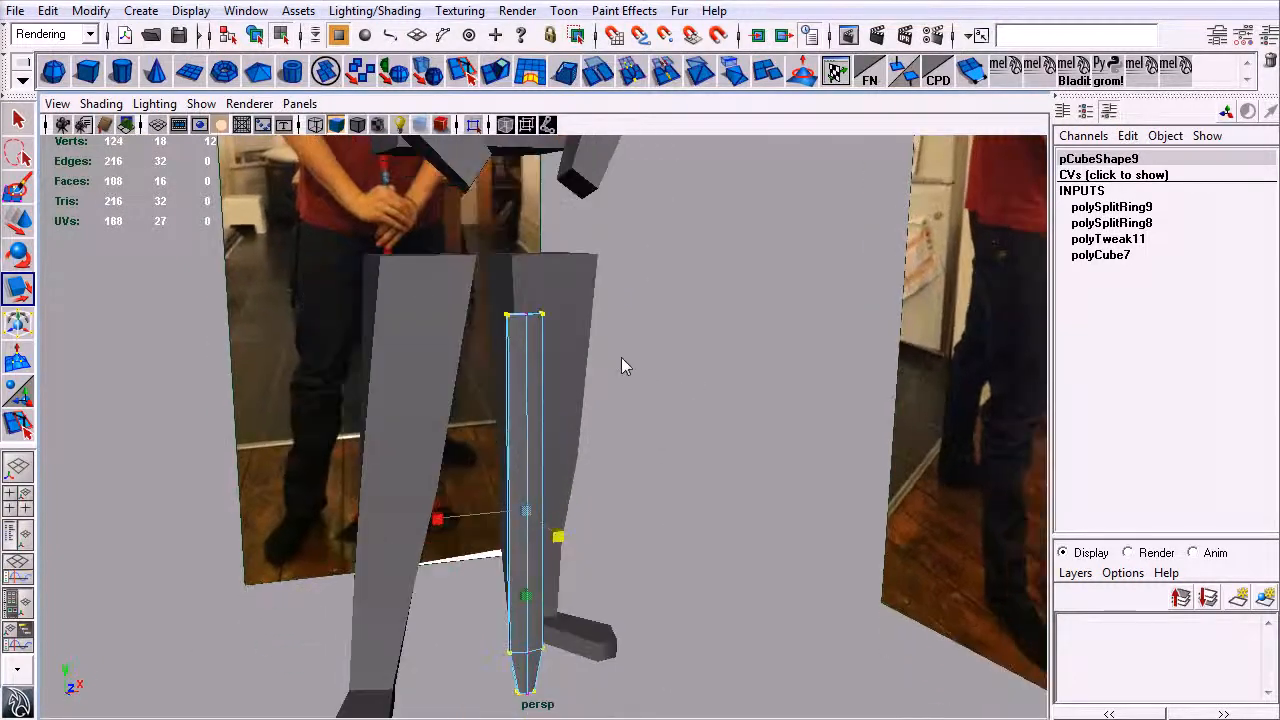
- Create a cylinder for the sword grip, raise it to Translate Y 19.678 and scale it to 0.553 wide and 1.954 tall
{"action": "left_click", "coordinate": [124, 75]}
{"action": "right_click_drag", "start_coordinate": [571, 456], "coordinate": [555, 546], "text": "alt"}
{"action": "key", "text": "w"}
{"action": "left_click_drag", "start_coordinate": [527, 540], "coordinate": [527, 2]}
{"action": "left_click_drag", "start_coordinate": [523, 299], "coordinate": [482, 294]}
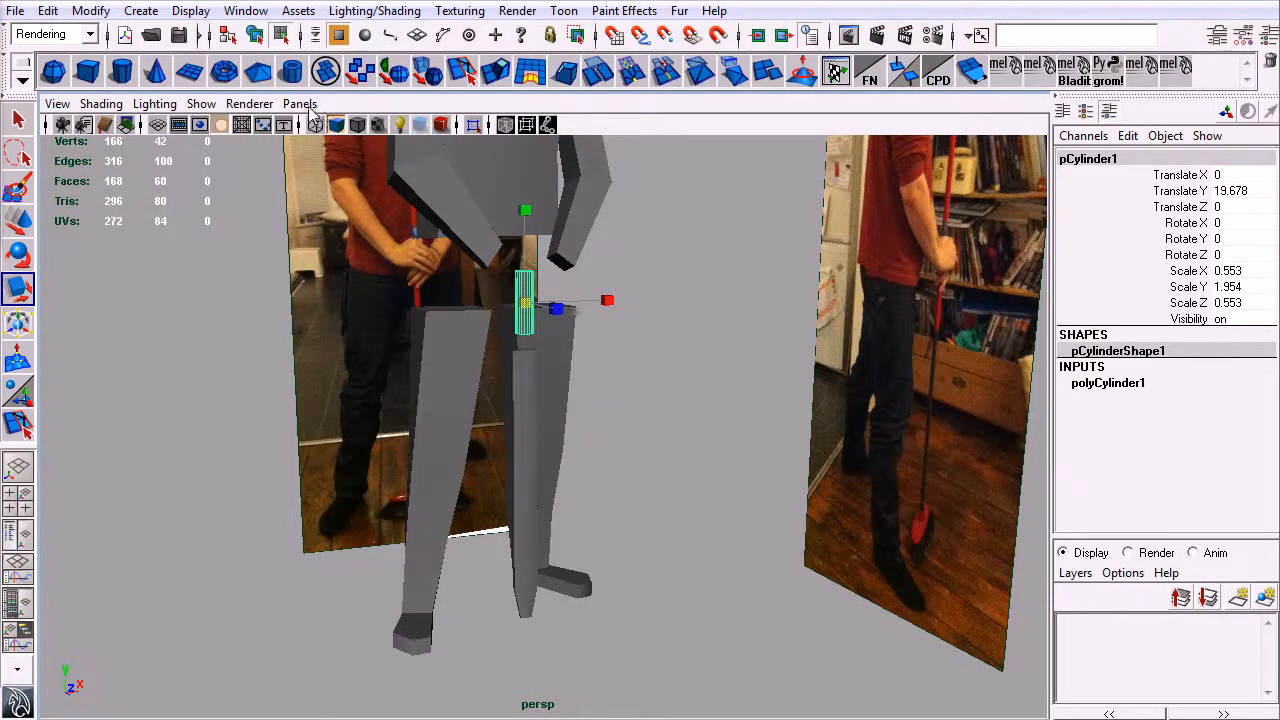
{"action": "left_click", "coordinate": [301, 106]}
{"action": "mouse_move", "coordinate": [330, 128]}
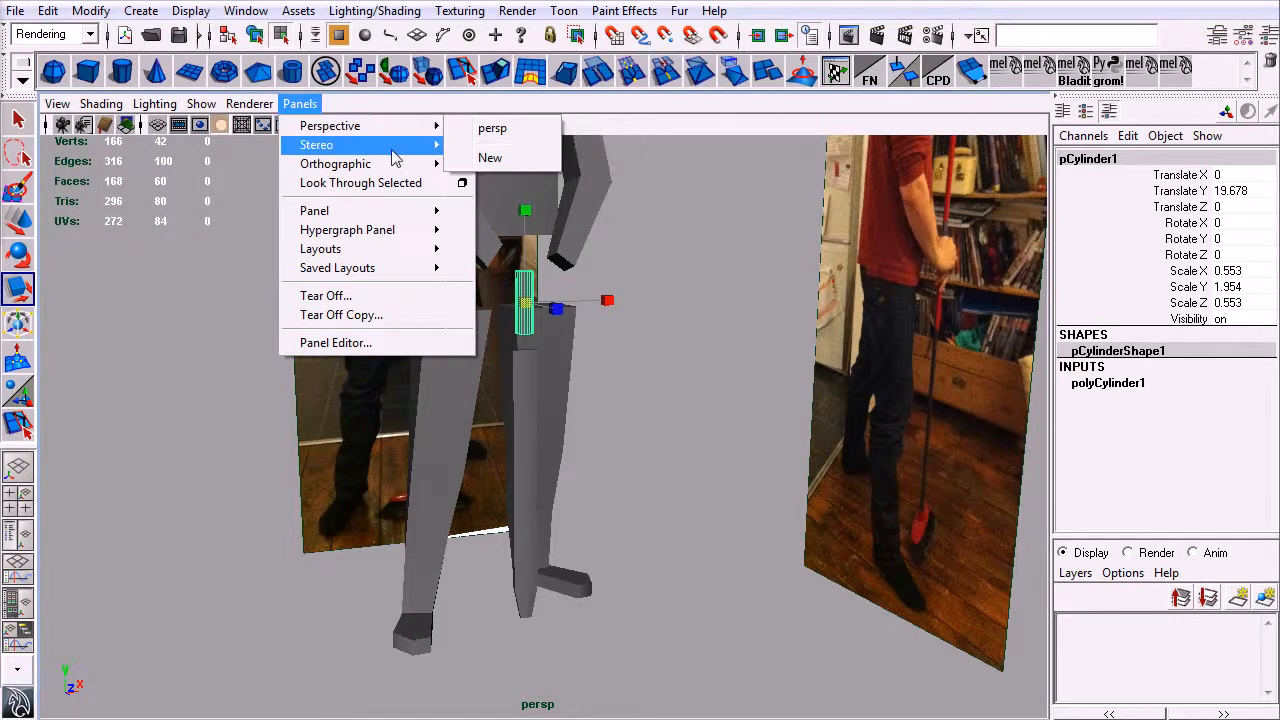
{"action": "left_click_drag", "start_coordinate": [622, 310], "coordinate": [649, 220], "text": "alt"}
- In the front view, scale the grip to 0.477 by 1.684 by 0.477 and raise it to Translate Y 19.824
{"action": "key", "text": "space"}
{"action": "left_click_drag", "start_coordinate": [624, 449], "coordinate": [630, 482]}
{"action": "middle_click_drag", "start_coordinate": [622, 268], "coordinate": [599, 511], "text": "alt"}
{"action": "right_click_drag", "start_coordinate": [599, 511], "coordinate": [611, 434], "text": "alt"}
{"action": "left_click_drag", "start_coordinate": [545, 373], "coordinate": [535, 372]}
{"action": "key", "text": "w"}
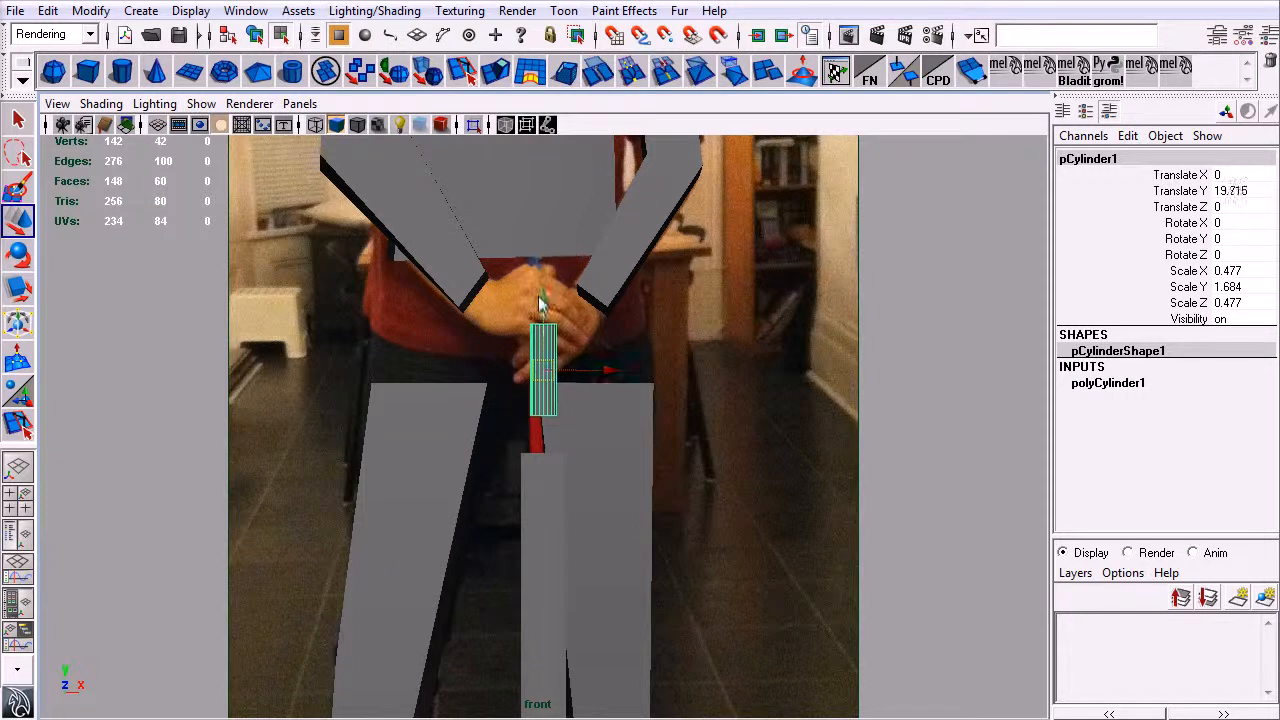
{"action": "key", "text": "q"}
{"action": "left_click", "coordinate": [547, 488], "text": "shift"}
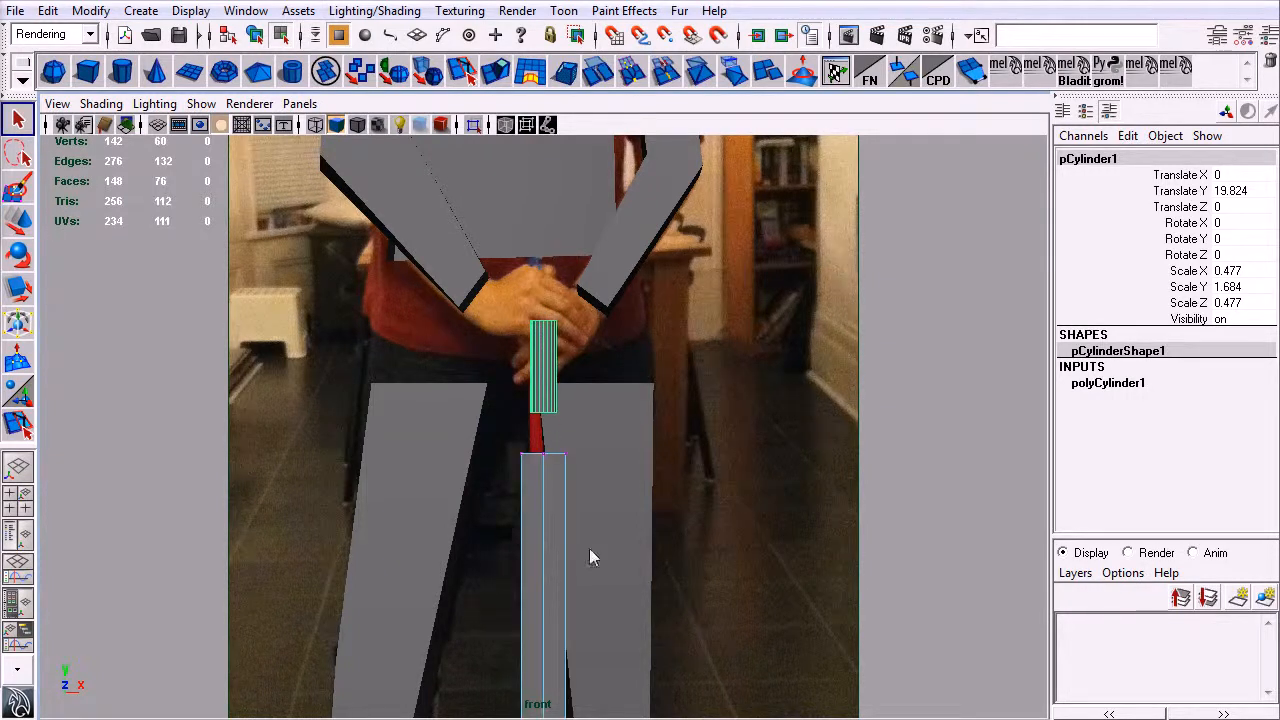
- Create a cube for the crossguard, raise it to Translate Y 17.148 and scale it to X 5.823 and Y 1.292
{"action": "left_click", "coordinate": [89, 71]}
{"action": "right_click_drag", "start_coordinate": [654, 500], "coordinate": [371, 495], "text": "alt"}
{"action": "middle_click_drag", "start_coordinate": [612, 706], "coordinate": [609, 518], "text": "alt"}
{"action": "scroll", "coordinate": [528, 490], "scroll_direction": "down", "scroll_amount": 1}
{"action": "key", "text": "w"}
{"action": "left_click_drag", "start_coordinate": [543, 530], "coordinate": [566, 198]}
{"action": "key", "text": "r"}
{"action": "left_click_drag", "start_coordinate": [655, 260], "coordinate": [1080, 274]}
{"action": "left_click_drag", "start_coordinate": [543, 173], "coordinate": [541, 198]}
{"action": "key", "text": "w"}
- Move the grip cylinder's bottom vertices down to meet the crossguard
{"action": "key", "text": "q"}
{"action": "right_click_drag", "start_coordinate": [544, 217], "coordinate": [522, 212]}
{"action": "key", "text": "w"}
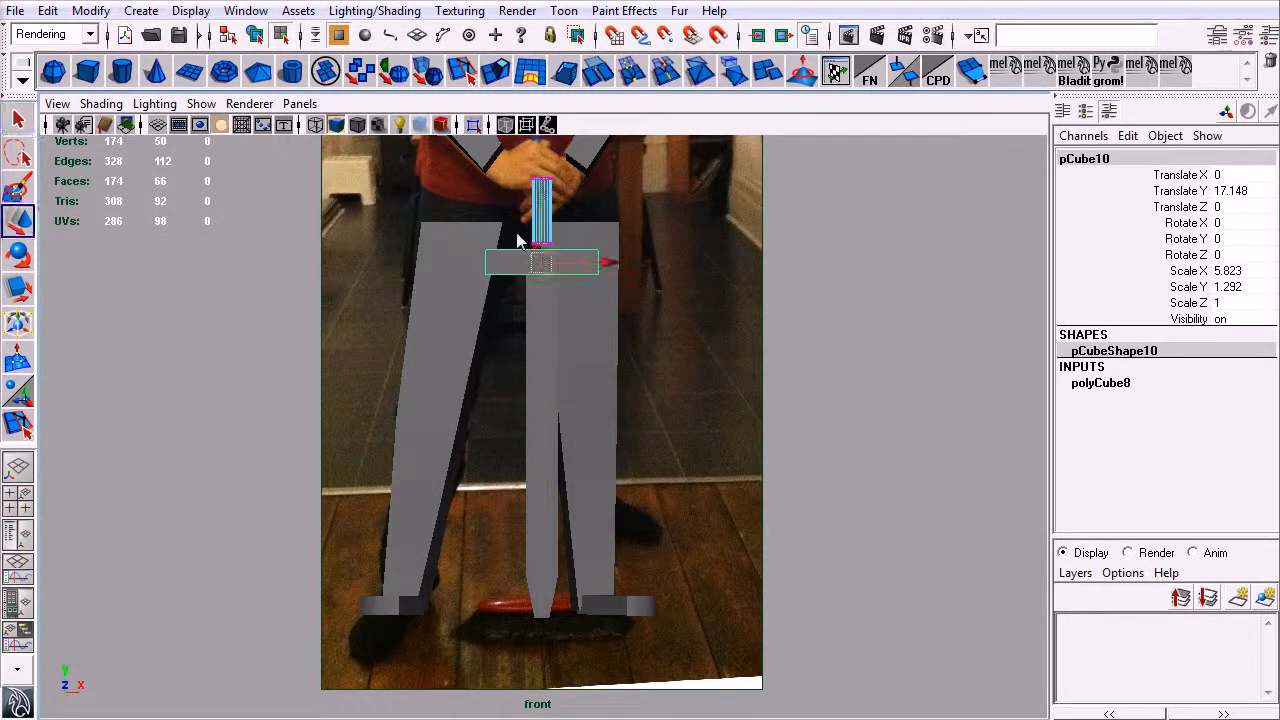
{"action": "left_click_drag", "start_coordinate": [527, 253], "coordinate": [583, 220]}
{"action": "left_click_drag", "start_coordinate": [544, 180], "coordinate": [547, 191]}
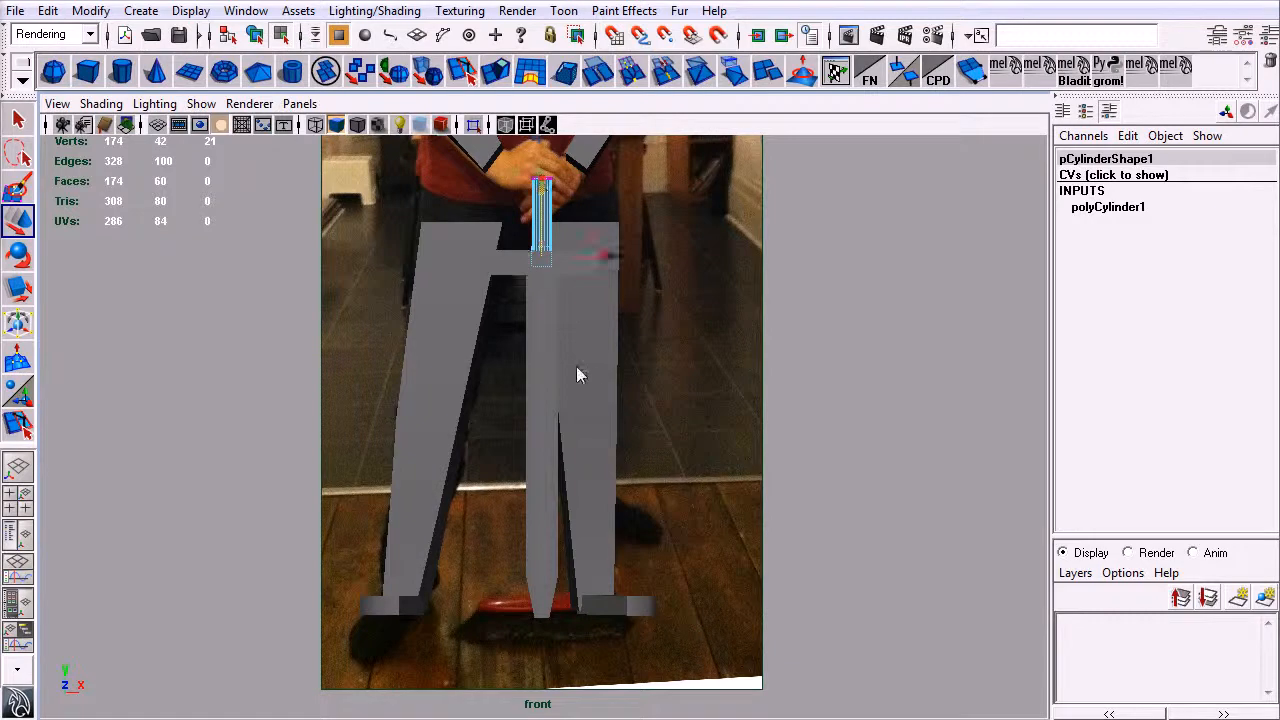
- Insert vertical edge loops in the crossguard near both of its ends
{"action": "middle_click_drag", "start_coordinate": [592, 351], "coordinate": [569, 449], "text": "alt"}
{"action": "right_click_drag", "start_coordinate": [569, 449], "coordinate": [742, 494], "text": "alt"}
{"action": "right_click_drag", "start_coordinate": [545, 330], "coordinate": [479, 357]}
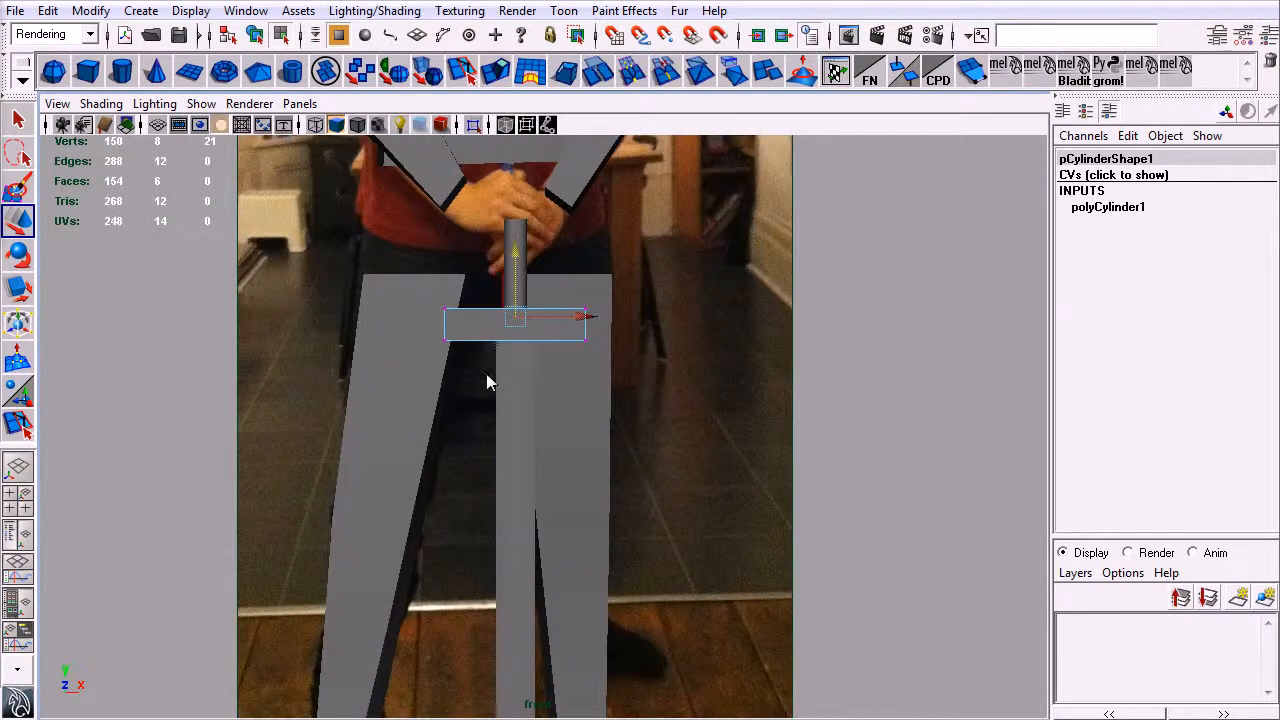
{"action": "key", "text": "y"}
{"action": "left_click", "coordinate": [463, 340]}
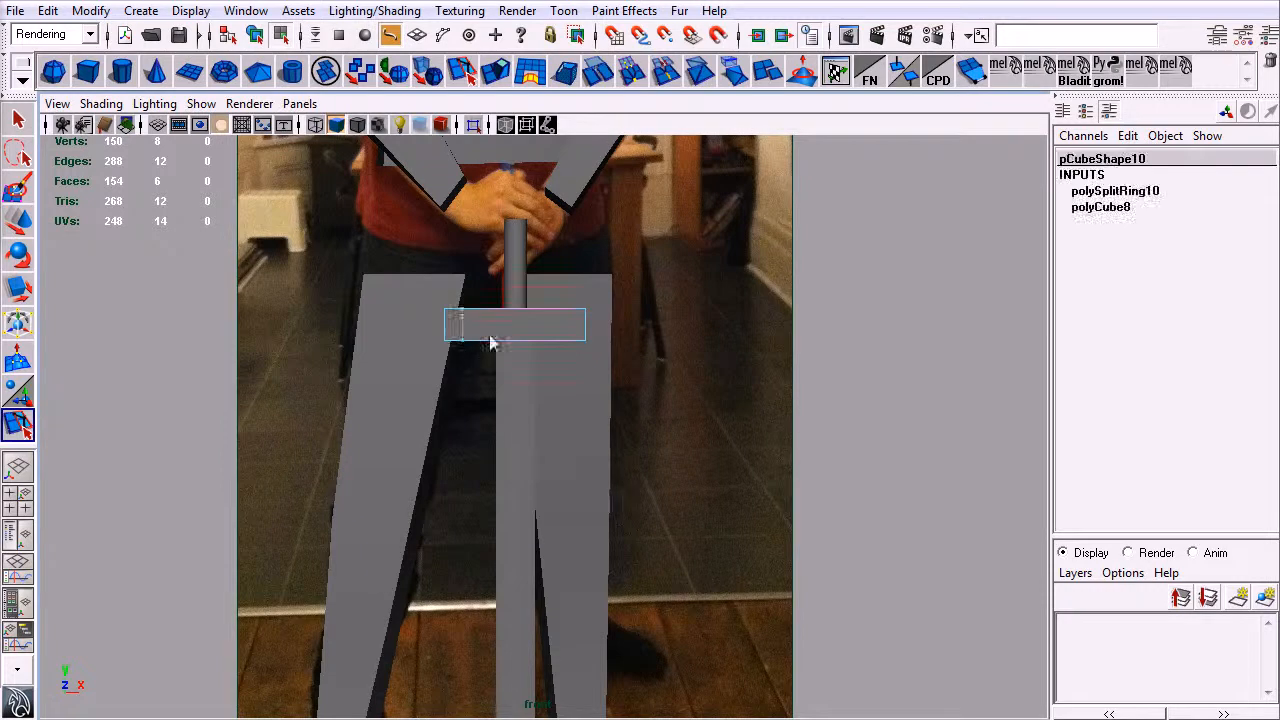
{"action": "left_click", "coordinate": [572, 340]}
{"action": "key", "text": "q"}
- Lower the crossguard's bottom outer corner vertices to form downward points, and return to object selection
{"action": "right_click_drag", "start_coordinate": [570, 340], "coordinate": [500, 342]}
{"action": "left_click_drag", "start_coordinate": [618, 374], "coordinate": [583, 340], "text": "shift"}
{"action": "key", "text": "w"}
{"action": "left_click_drag", "start_coordinate": [514, 320], "coordinate": [503, 340]}
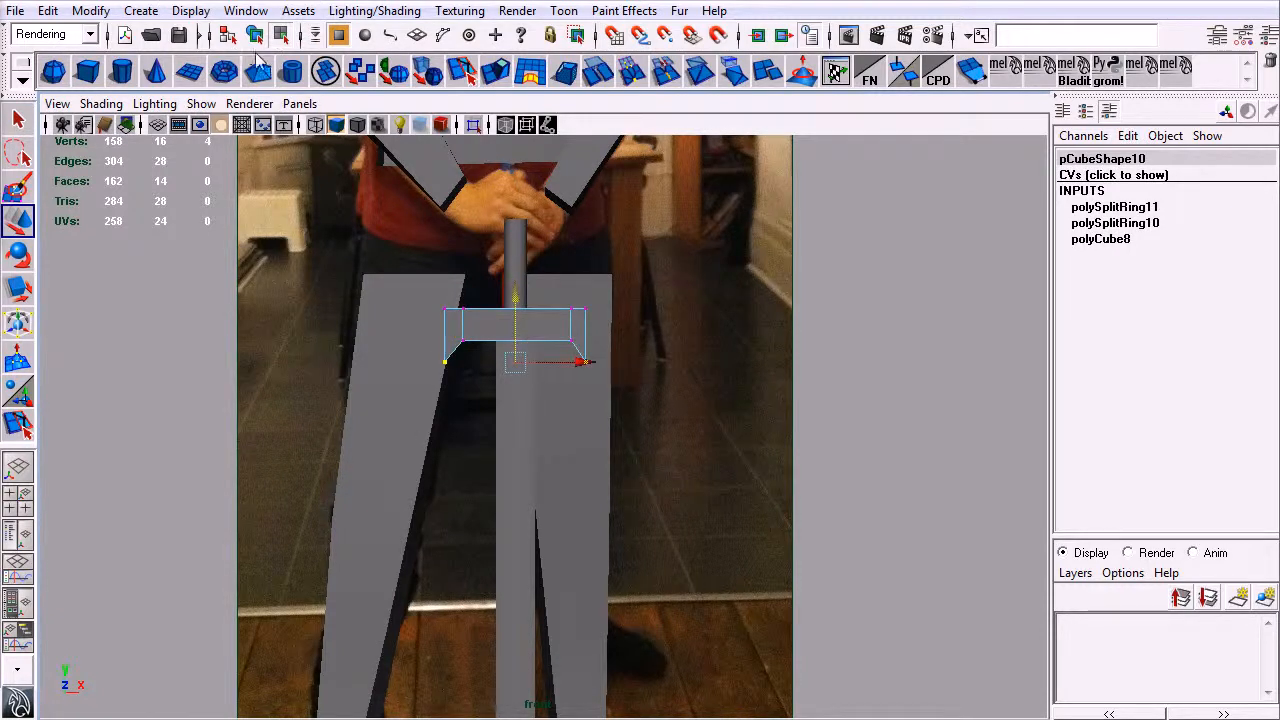
{"action": "left_click", "coordinate": [256, 38]}
- Create a sphere for the pommel, place it atop the grip at Translate Y 21.81 and scale it to 0.672
{"action": "middle_click_drag", "start_coordinate": [656, 512], "coordinate": [613, 375], "text": "alt"}
{"action": "middle_click_drag", "start_coordinate": [422, 262], "coordinate": [441, 391], "text": "alt"}
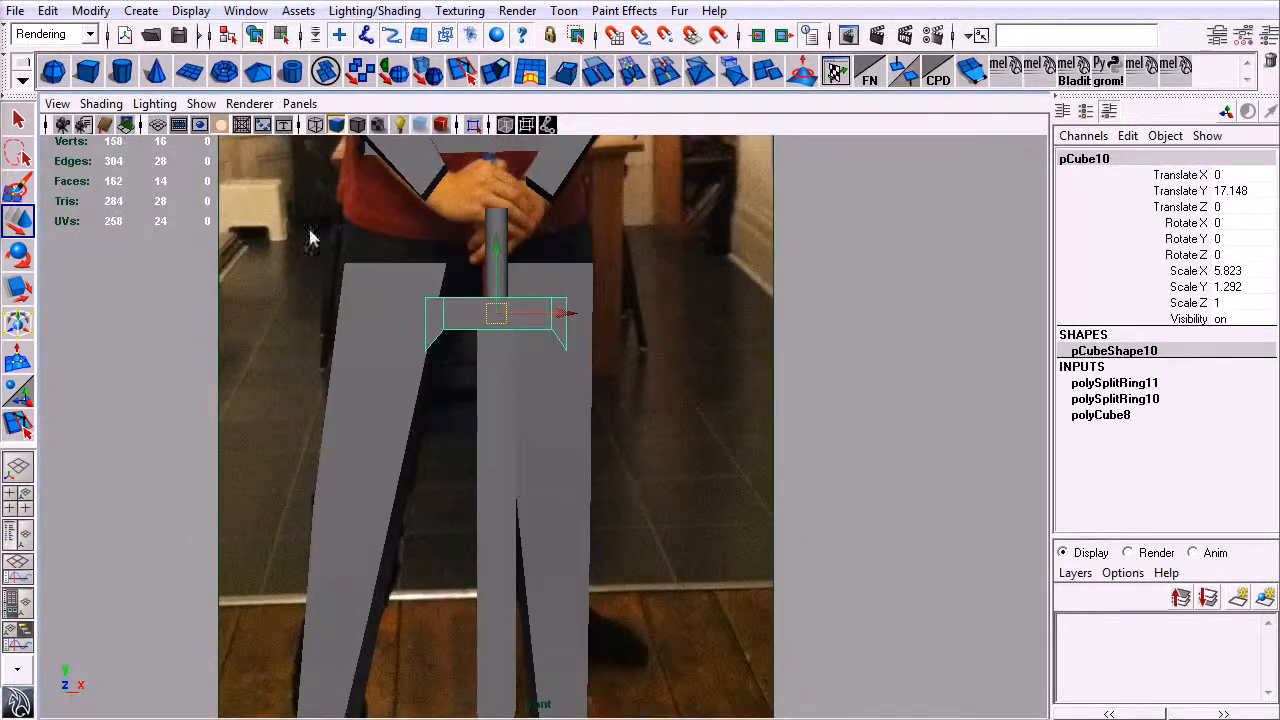
{"action": "left_click", "coordinate": [55, 80]}
{"action": "right_click_drag", "start_coordinate": [560, 446], "coordinate": [490, 470], "text": "alt"}
{"action": "left_click_drag", "start_coordinate": [505, 612], "coordinate": [520, 185]}
{"action": "key", "text": "r"}
{"action": "left_click_drag", "start_coordinate": [507, 255], "coordinate": [490, 300]}
{"action": "left_click", "coordinate": [508, 295]}
{"action": "left_click_drag", "start_coordinate": [502, 229], "coordinate": [500, 166]}
{"action": "left_click", "coordinate": [614, 268]}
{"action": "middle_click_drag", "start_coordinate": [614, 268], "coordinate": [651, 320], "text": "alt"}
- Select the crossguard, grip, pommel and blade, and group them as one sword
{"action": "left_click", "coordinate": [487, 310]}
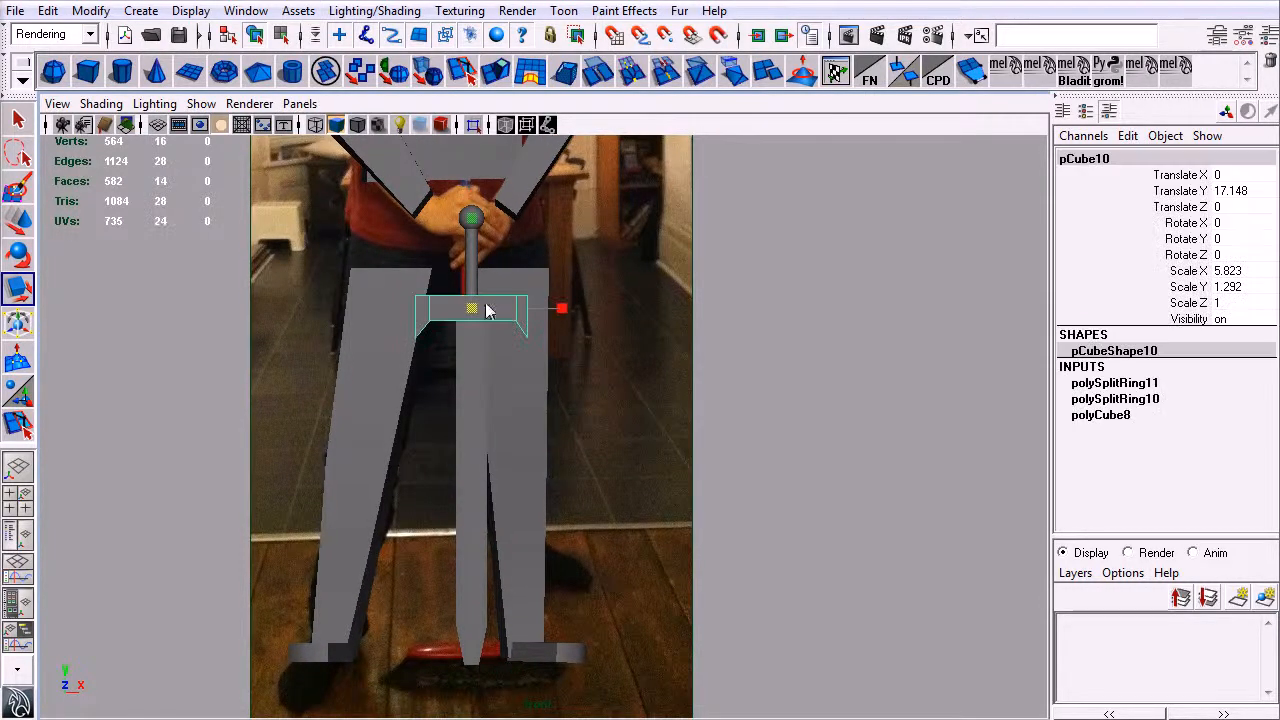
{"action": "key", "text": "q"}
{"action": "left_click", "coordinate": [473, 256], "text": "shift"}
{"action": "left_click", "coordinate": [471, 218], "text": "shift"}
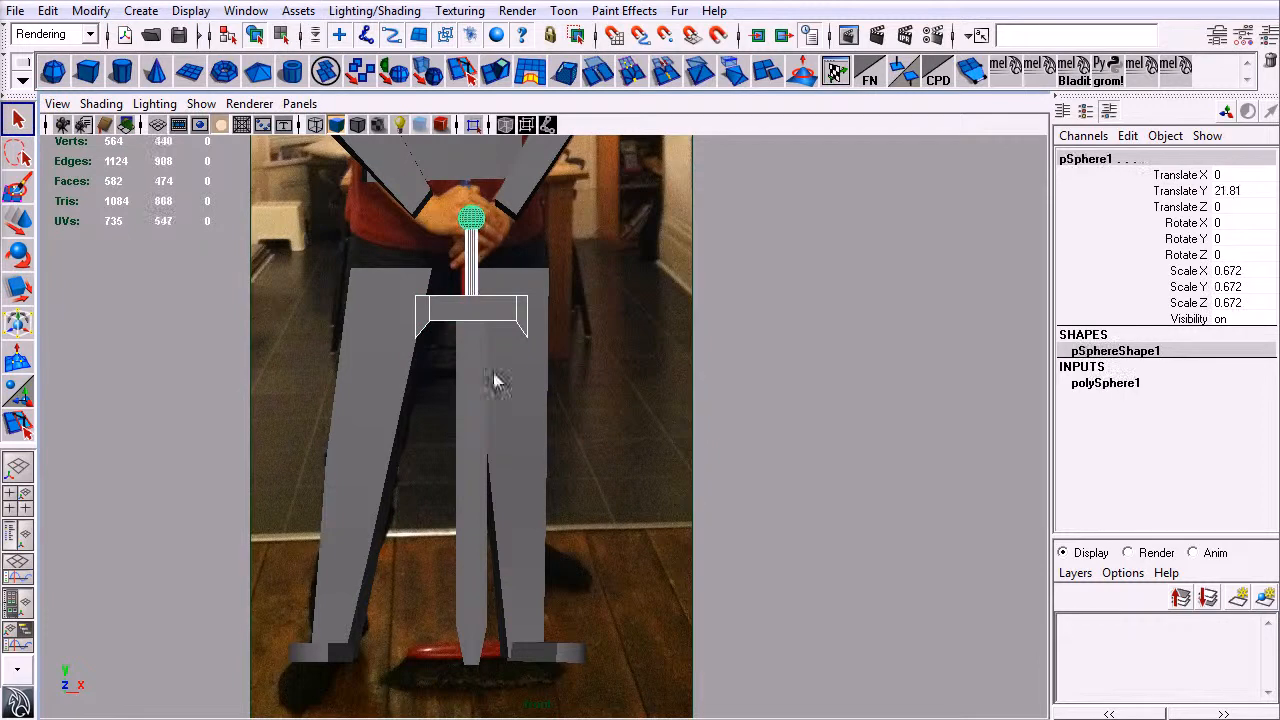
{"action": "left_click", "coordinate": [482, 430], "text": "shift"}
{"action": "key", "text": "ctrl+g"}
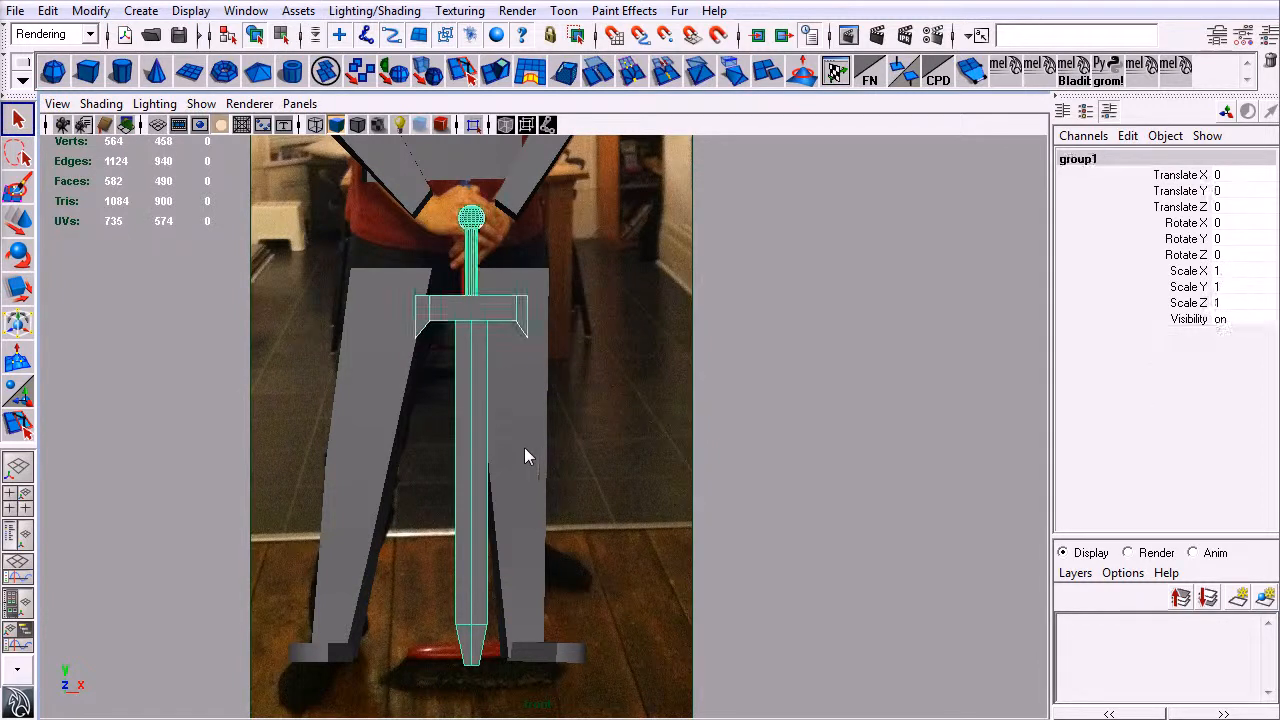
- Rotate the sword group to 22.818 degrees around Y and deselect it in the perspective view
{"action": "key", "text": "e"}
{"action": "left_click_drag", "start_coordinate": [492, 446], "coordinate": [539, 436]}
{"action": "key", "text": "ctrl+z"}
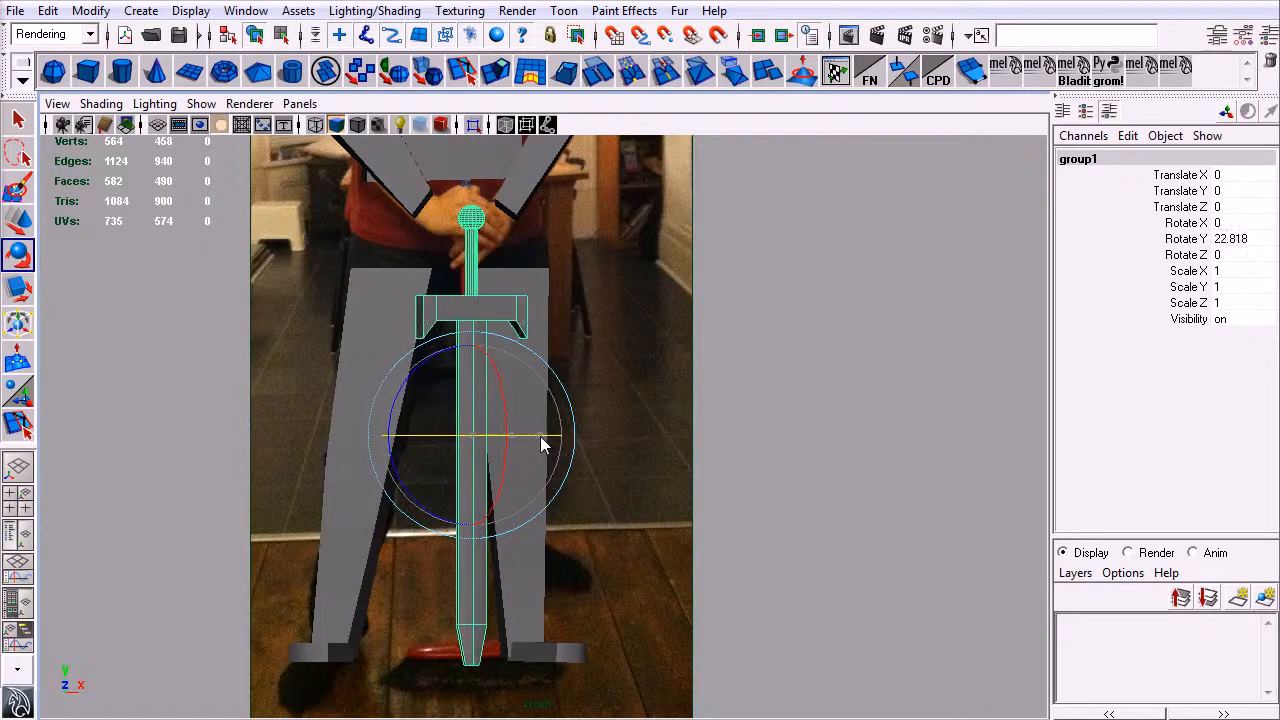
{"action": "key", "text": "space"}
{"action": "left_click_drag", "start_coordinate": [629, 489], "coordinate": [632, 450]}
{"action": "right_click_drag", "start_coordinate": [746, 399], "coordinate": [613, 408], "text": "alt"}
{"action": "left_click_drag", "start_coordinate": [613, 408], "coordinate": [885, 486], "text": "alt"}
{"action": "left_click", "coordinate": [707, 521]}
- Select the whole sword group in the side view and set the Move tool's axis to World
{"action": "key", "text": "space"}
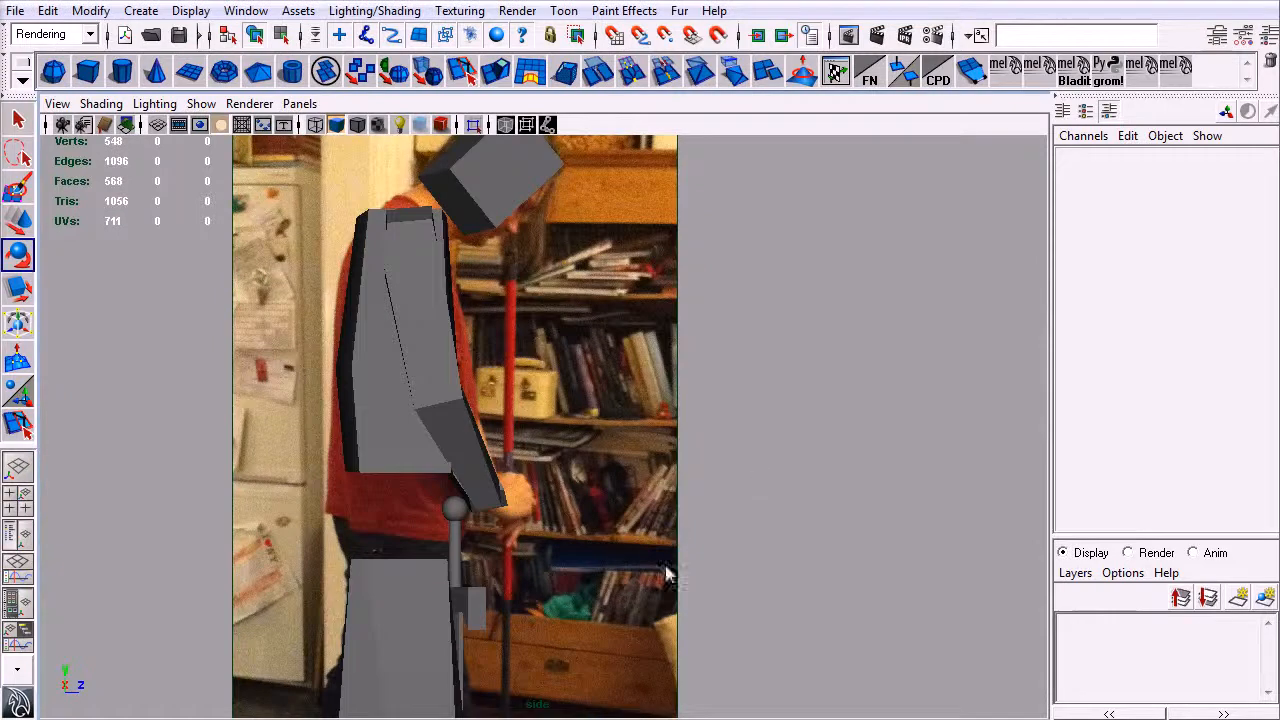
{"action": "middle_click_drag", "start_coordinate": [671, 551], "coordinate": [691, 417], "text": "alt"}
{"action": "left_click", "coordinate": [500, 468]}
{"action": "key", "text": "Up"}
{"action": "key", "text": "w"}
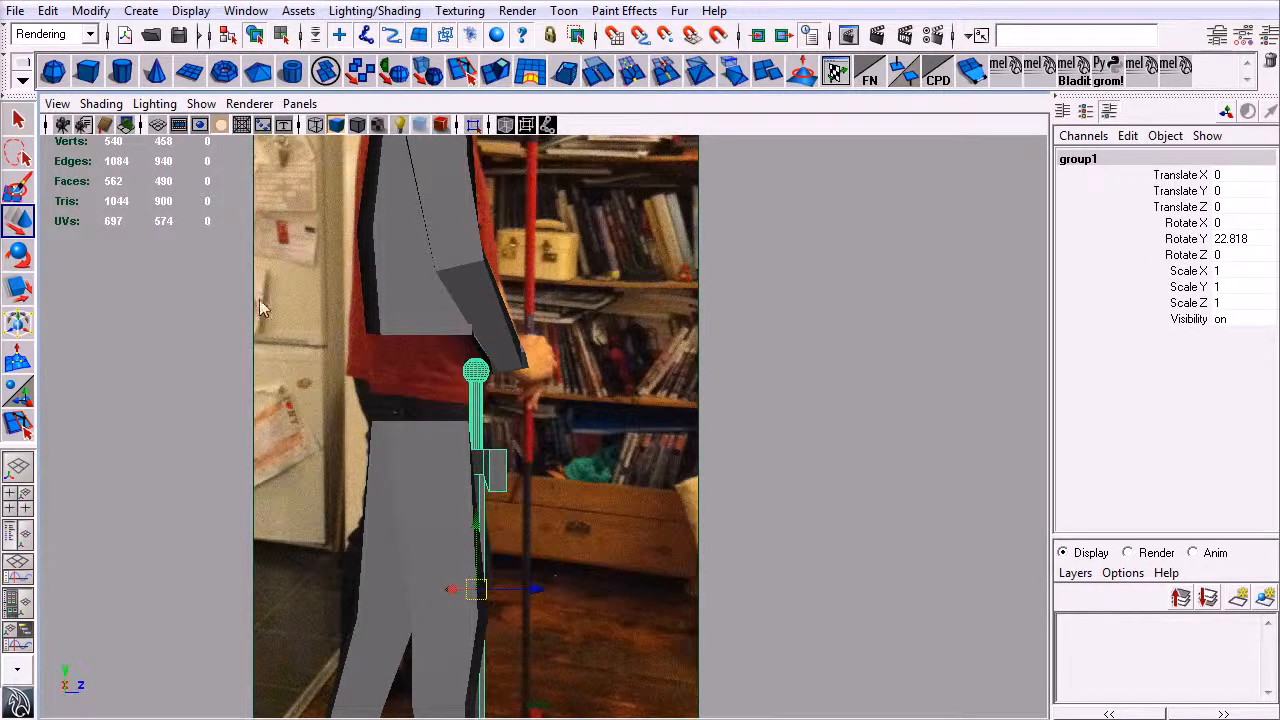
{"action": "double_click", "coordinate": [18, 222]}
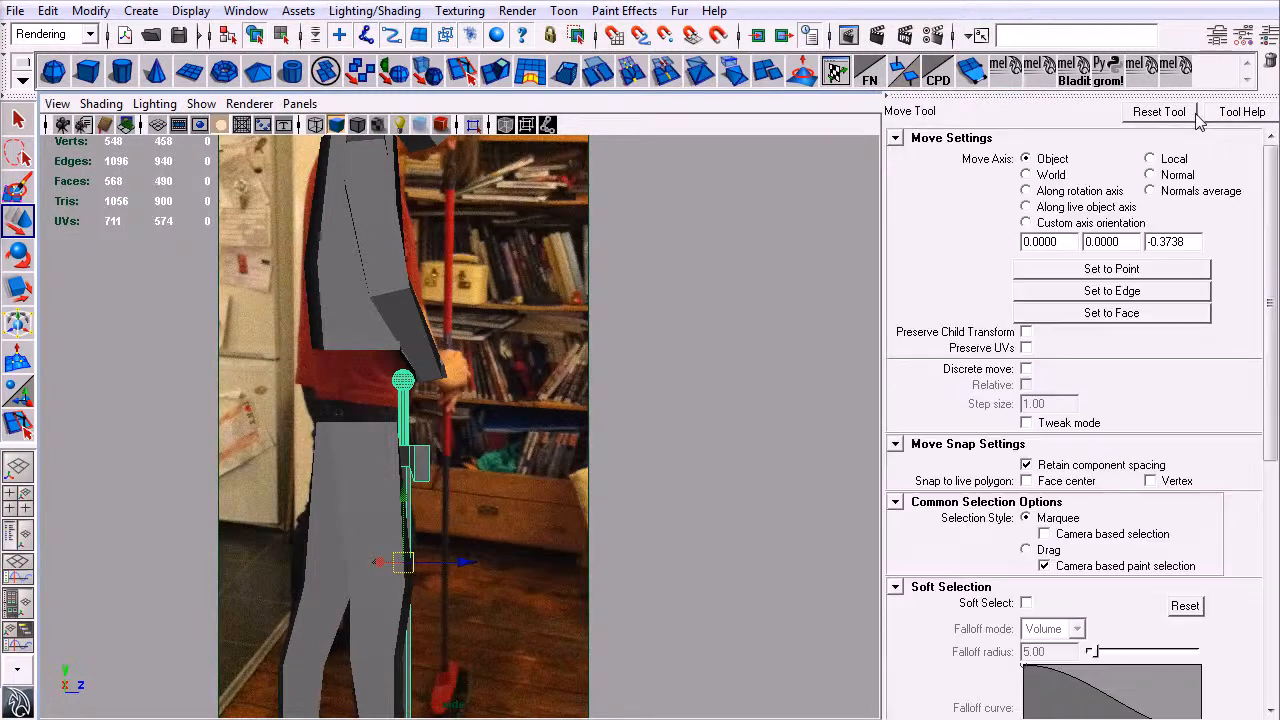
{"action": "left_click", "coordinate": [1045, 175]}
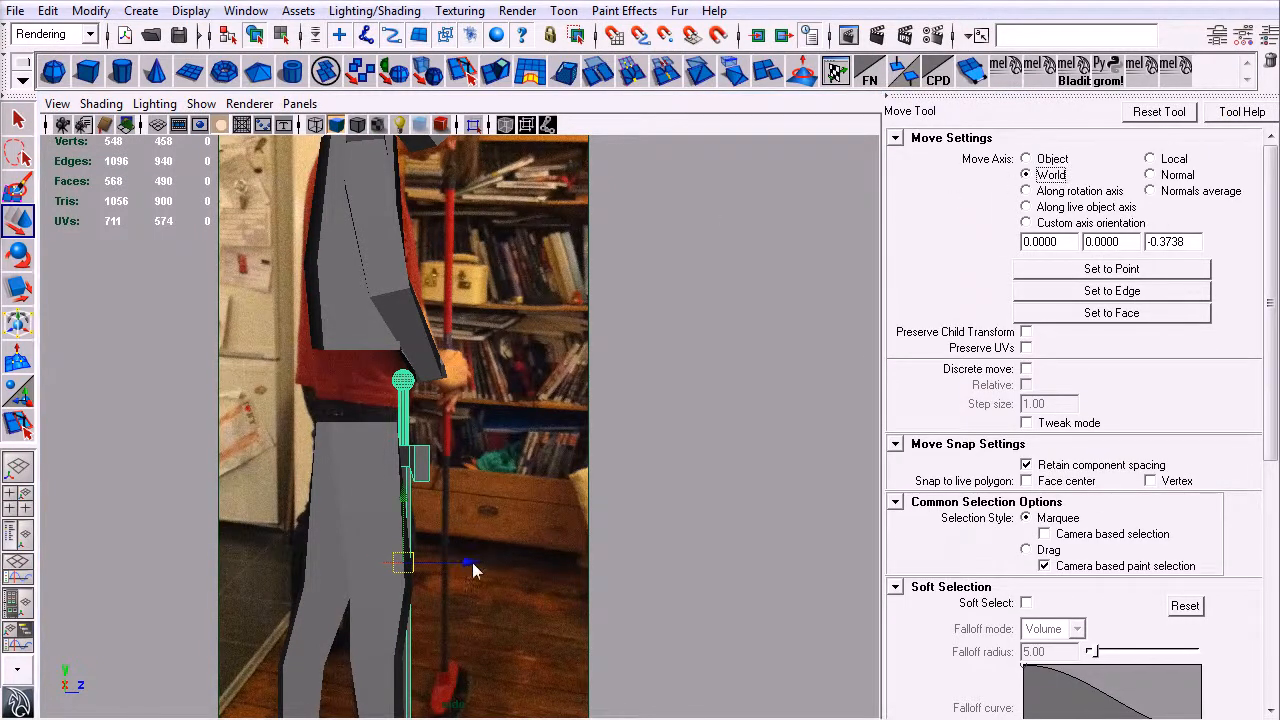
- Move the sword forward beneath the hands to Translate Z 2.593, and set the Move axis back to Object
{"action": "left_click_drag", "start_coordinate": [474, 570], "coordinate": [510, 567]}
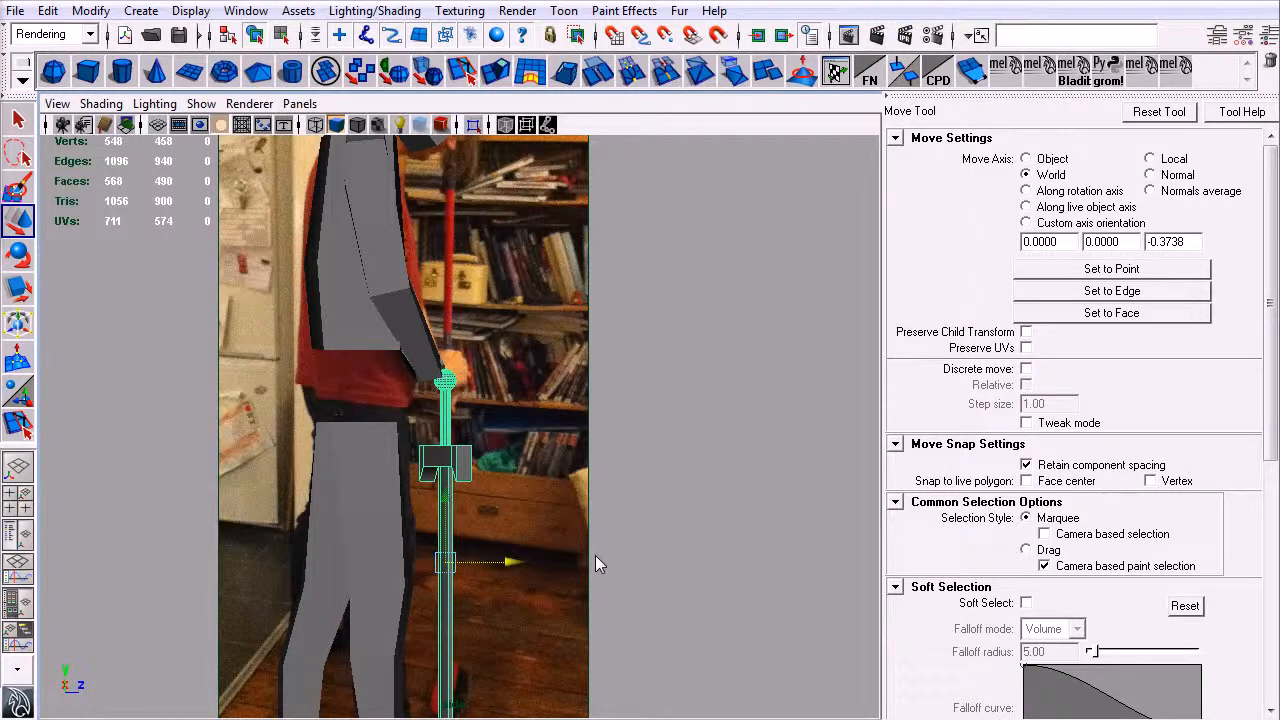
{"action": "left_click", "coordinate": [1046, 159]}
{"action": "left_click", "coordinate": [1270, 28]}
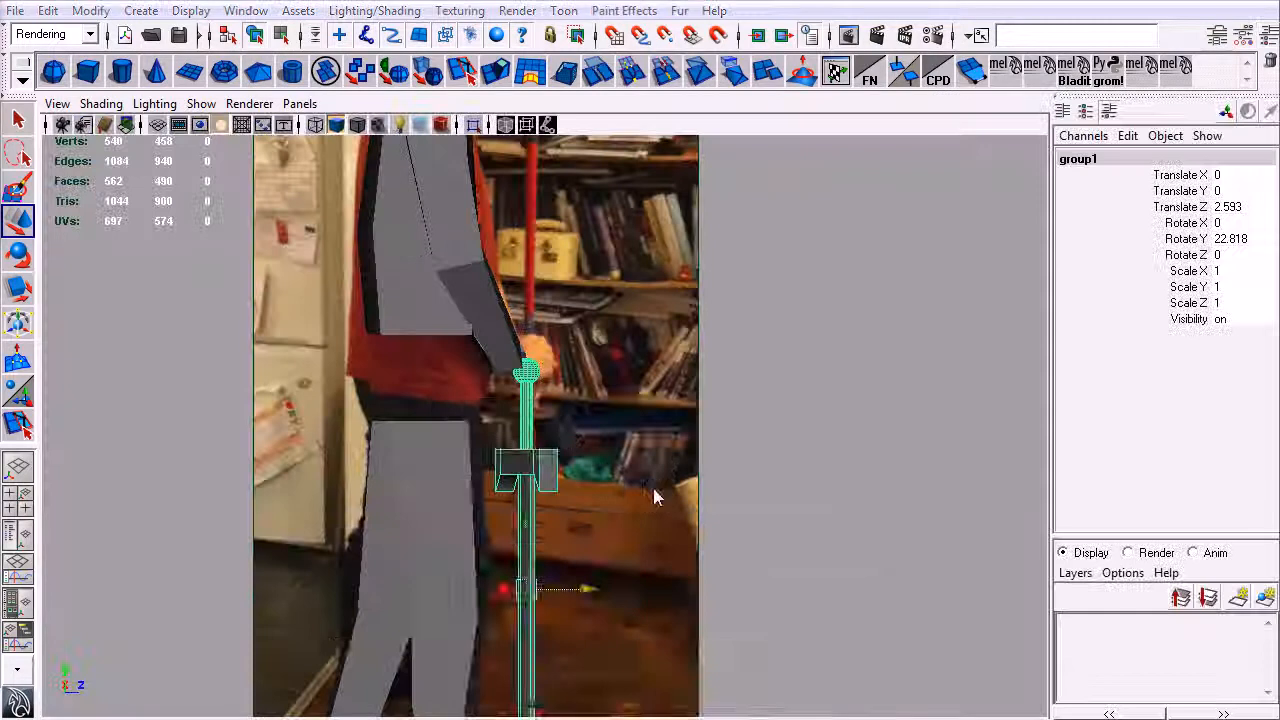
- Deselect the sword and examine its placement against the whole figure in the perspective view
{"action": "key", "text": "space"}
{"action": "left_click_drag", "start_coordinate": [651, 490], "coordinate": [653, 452]}
{"action": "left_click_drag", "start_coordinate": [771, 443], "coordinate": [618, 460], "text": "alt"}
{"action": "left_click", "coordinate": [716, 559]}
{"action": "right_click_drag", "start_coordinate": [716, 559], "coordinate": [658, 508], "text": "alt"}
{"action": "left_click_drag", "start_coordinate": [658, 508], "coordinate": [630, 490], "text": "alt"}
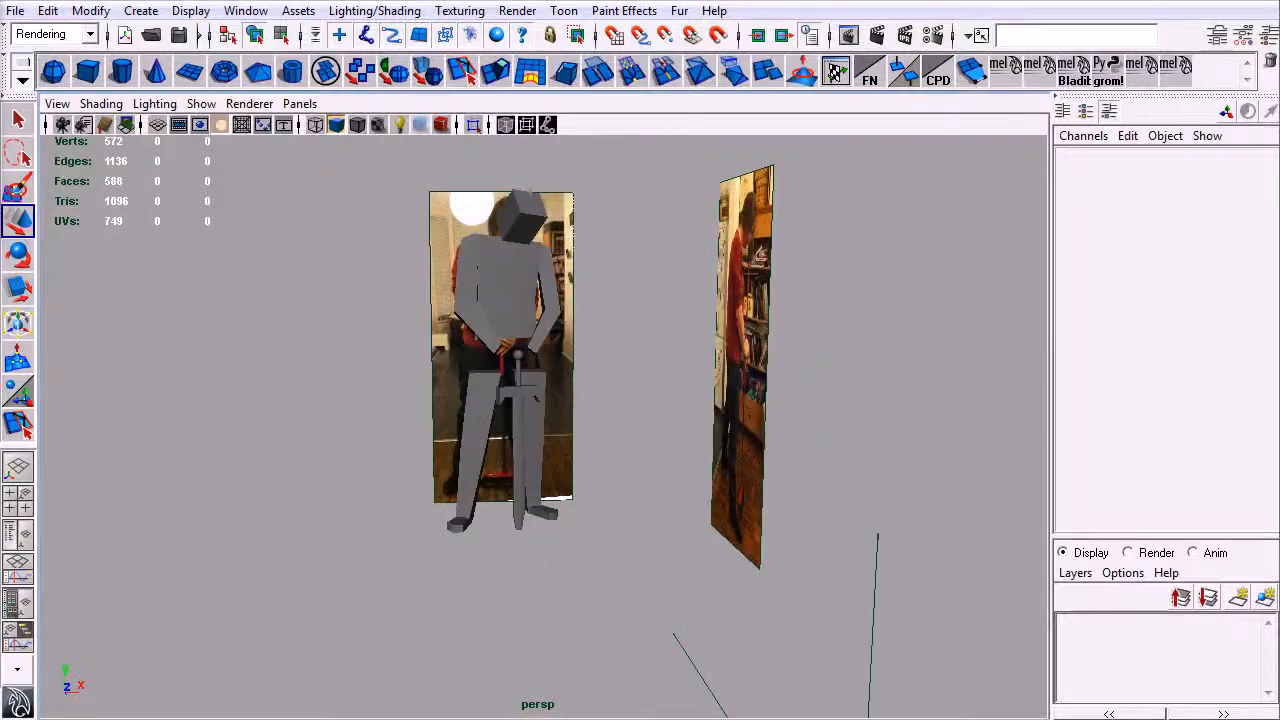